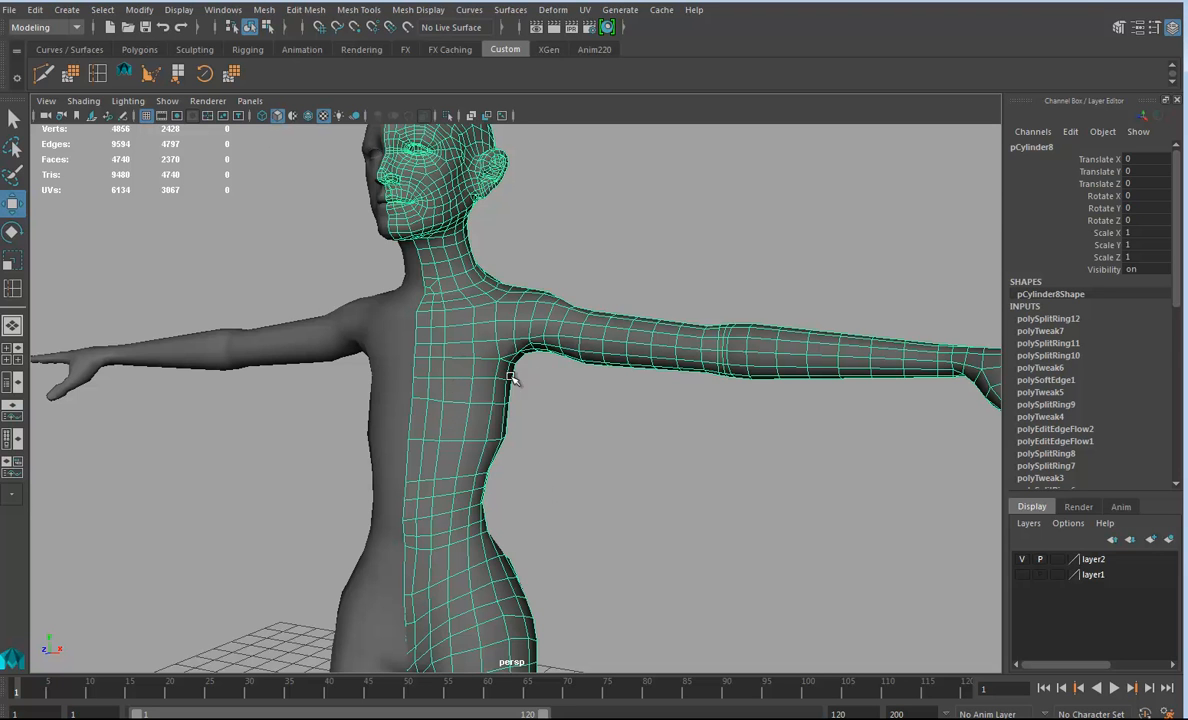
# - Create a polygon sphere and turn on wireframe on shaded for the whole scene
pyautogui.keyDown('alt'); pyautogui.moveTo(471, 401); pyautogui.dragTo(584, 415, button='right'); pyautogui.keyUp('alt')
pyautogui.keyDown('alt'); pyautogui.moveTo(496, 411); pyautogui.dragTo(463, 359); pyautogui.keyUp('alt')
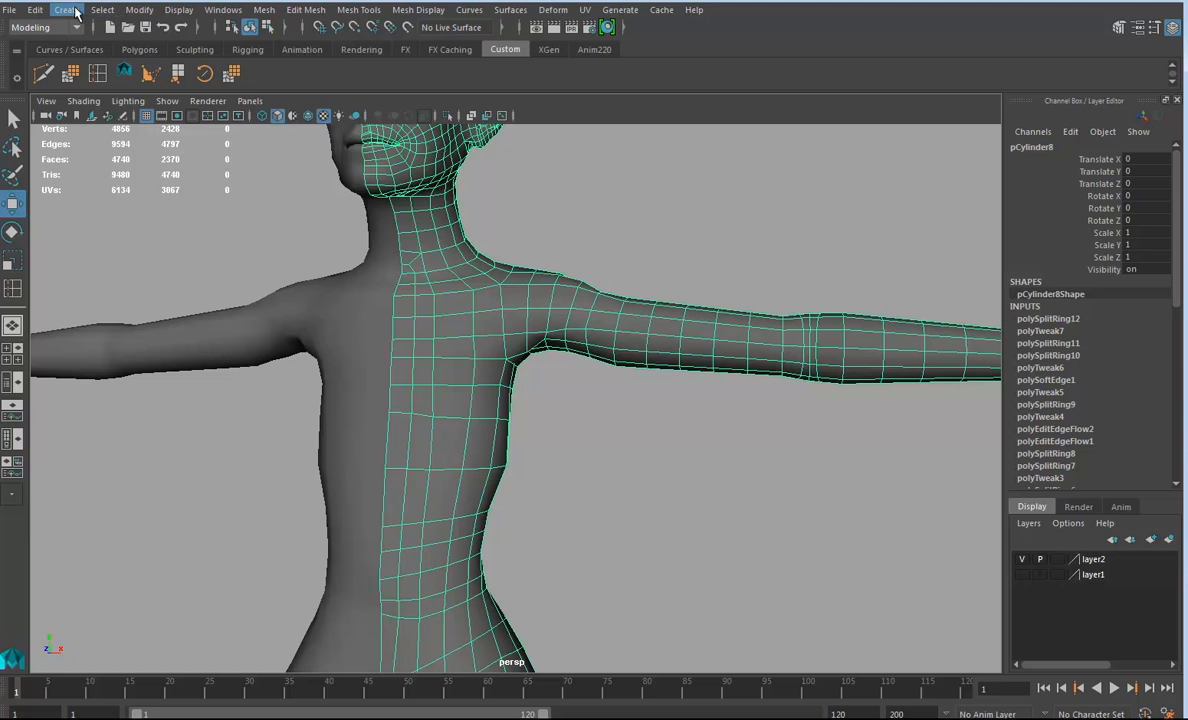
pyautogui.click(67, 10)
pyautogui.moveTo(88, 66)
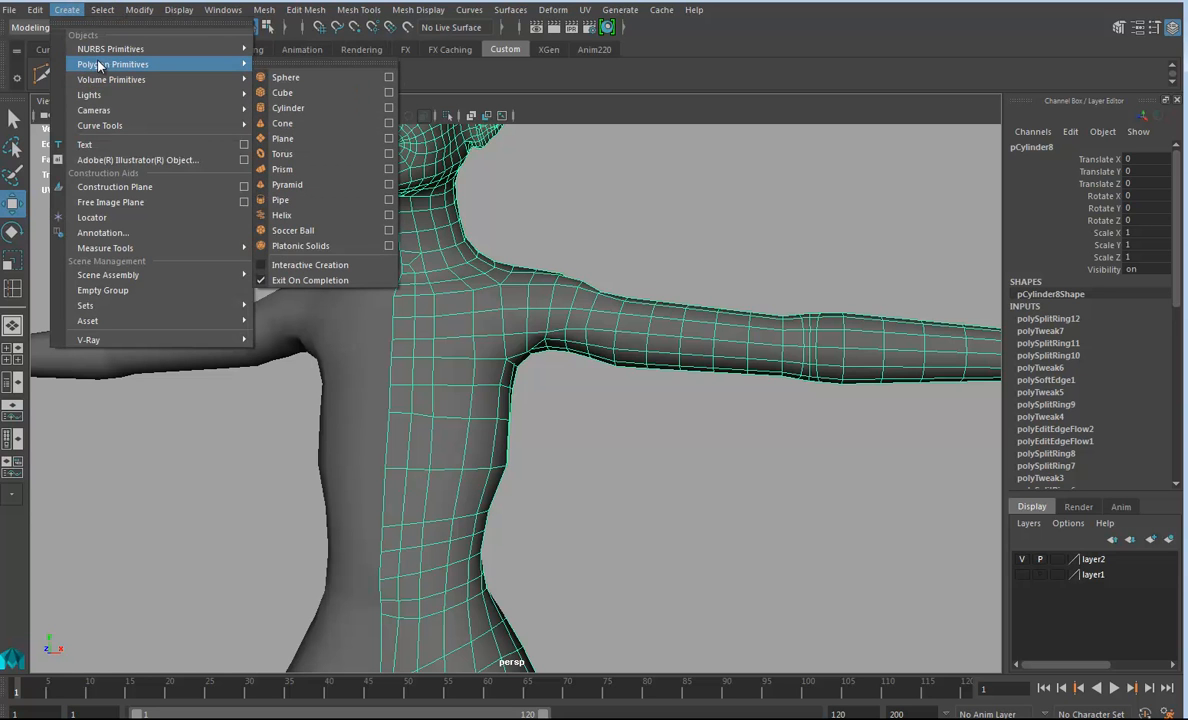
pyautogui.click(285, 75)
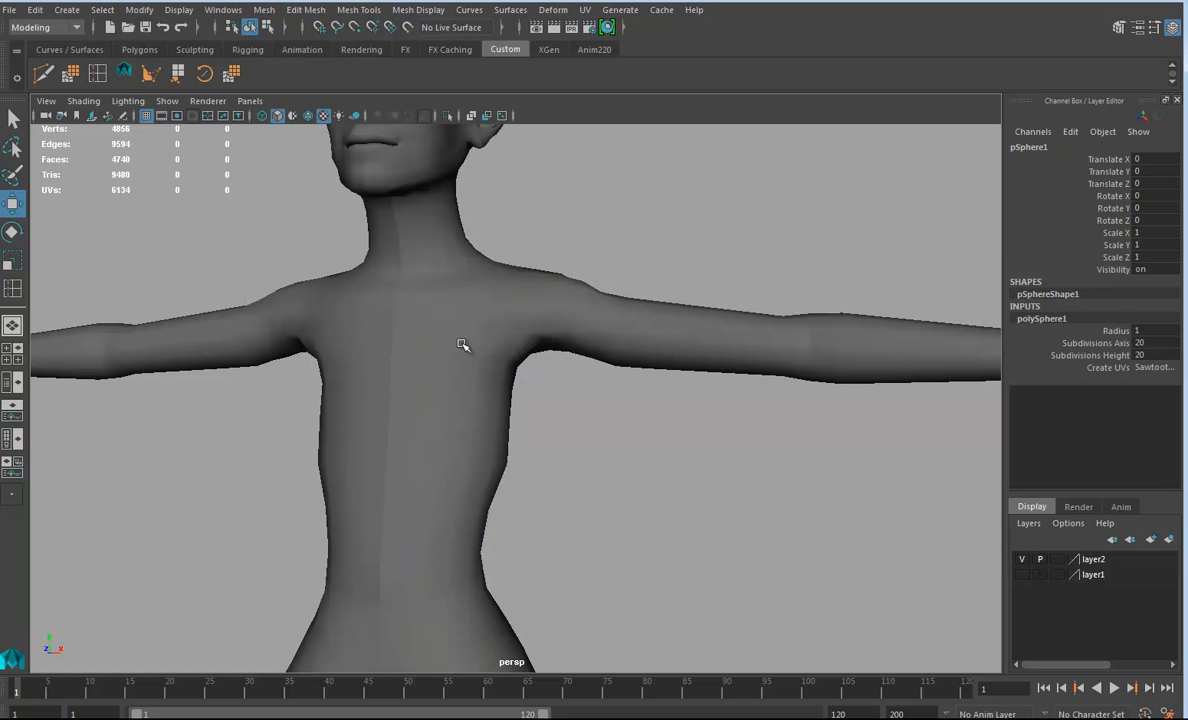
pyautogui.click(306, 115)
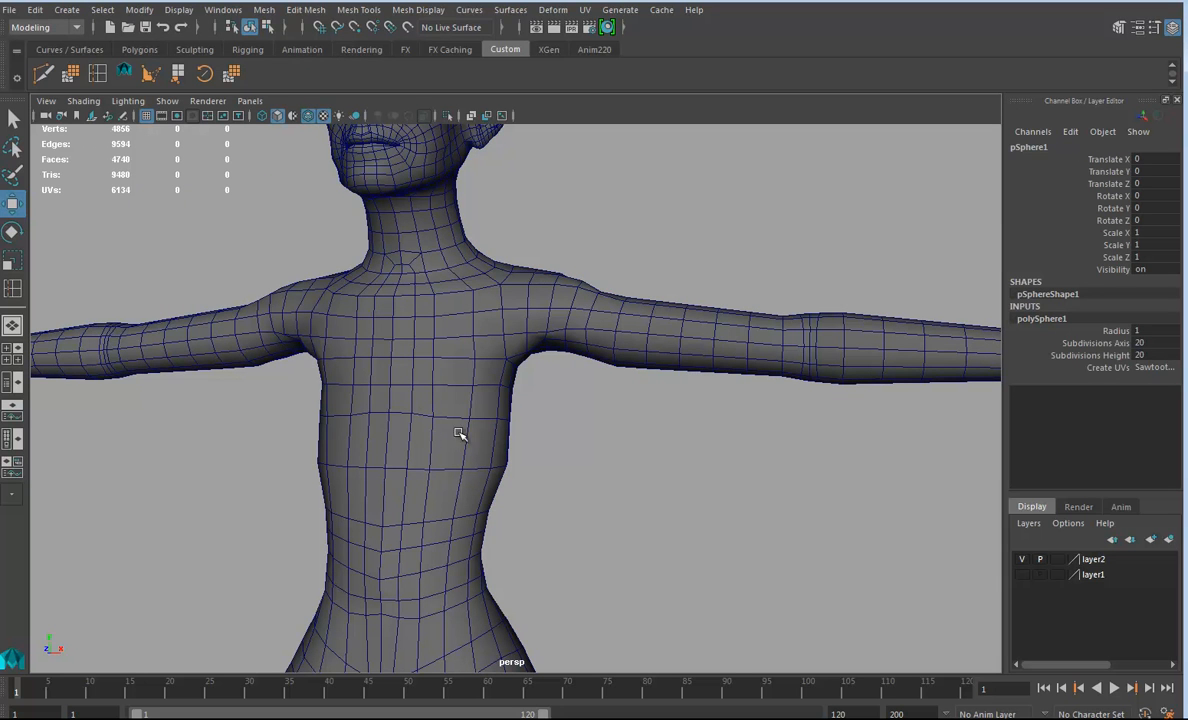
# - Raise the sphere from the ground grid to the figure's chest height, at about Y 117.3
pyautogui.press('v')
pyautogui.moveTo(447, 378)
pyautogui.mouseDown()
pyautogui.moveTo(436, 368)
pyautogui.moveTo(444, 376)
pyautogui.mouseUp()
pyautogui.press('v')
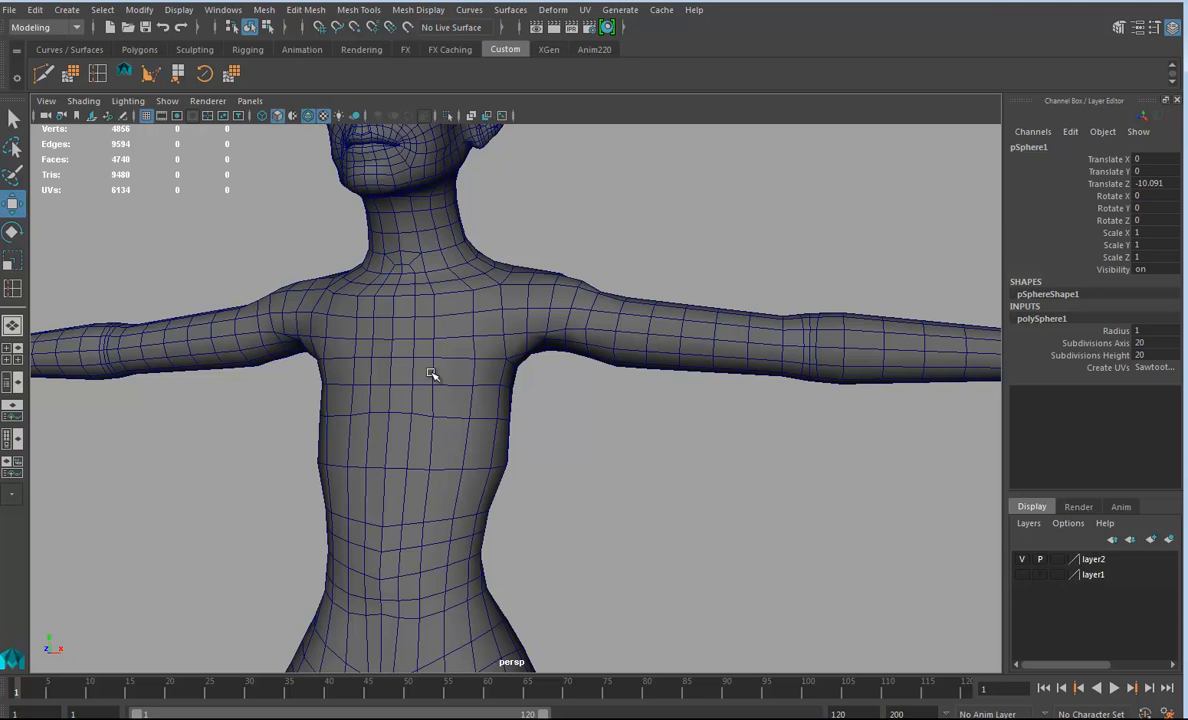
pyautogui.scroll(-5, 431, 380)
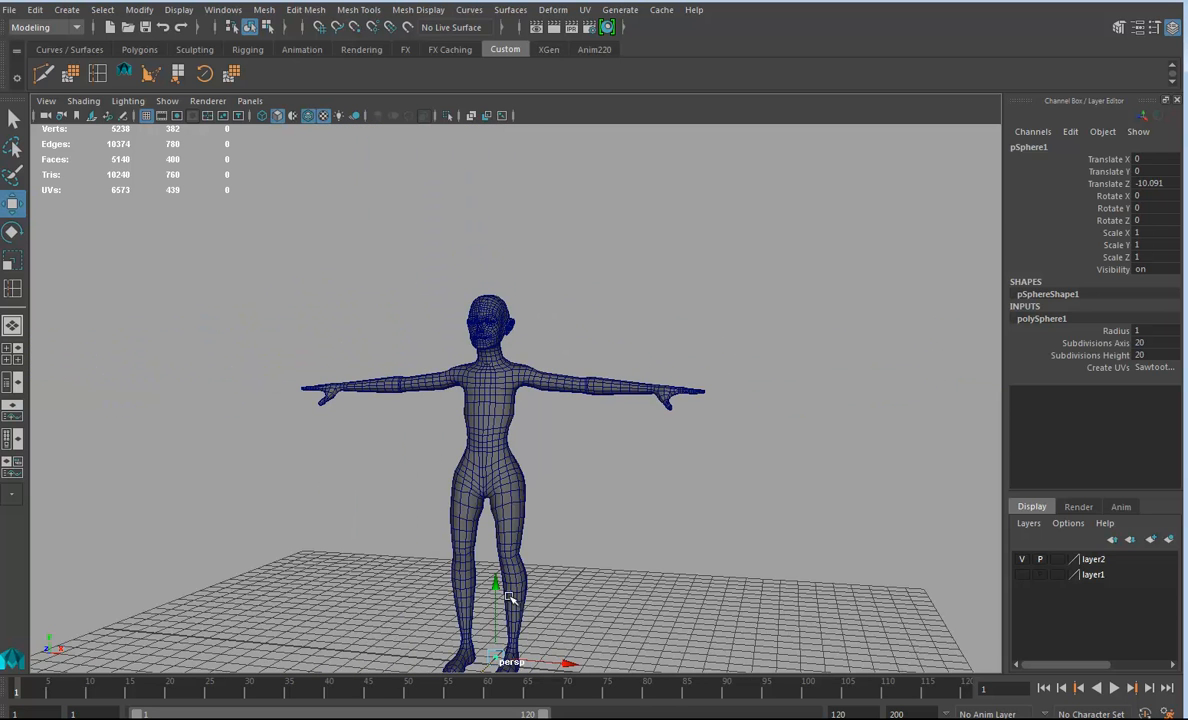
pyautogui.press('v')
pyautogui.scroll(-3, 550, 602)
pyautogui.press('v')
pyautogui.moveTo(502, 578); pyautogui.dragTo(508, 376)
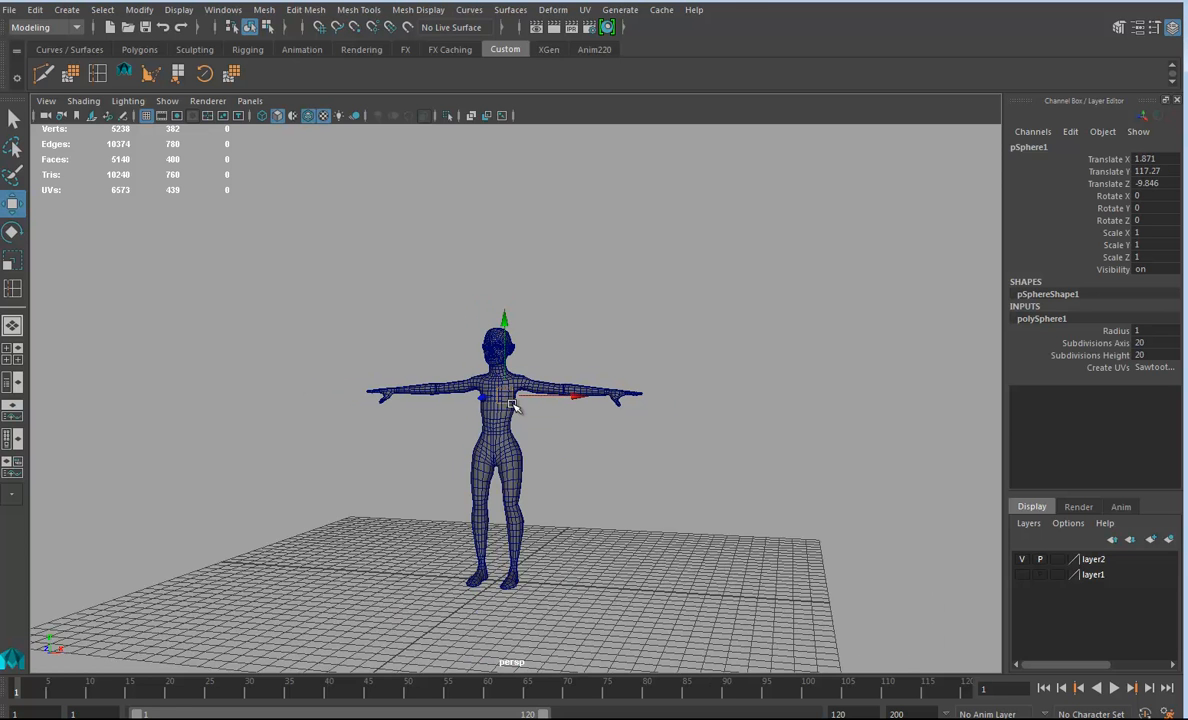
# - Bring the sphere out in front of the torso and snap it onto a chest vertex beside the centre line
pyautogui.press('f')
pyautogui.scroll(-8, 538, 416)
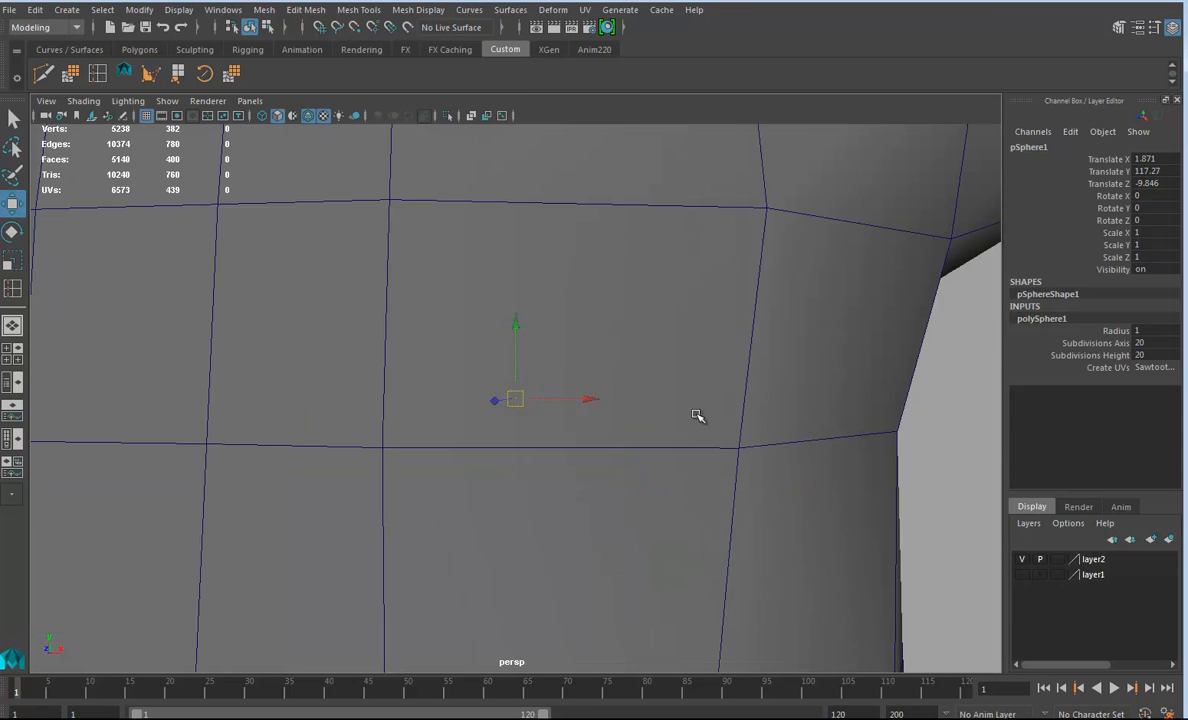
pyautogui.keyDown('alt'); pyautogui.moveTo(745, 447); pyautogui.dragTo(217, 429); pyautogui.keyUp('alt')
pyautogui.keyDown('alt'); pyautogui.moveTo(380, 454); pyautogui.dragTo(446, 442); pyautogui.keyUp('alt')
pyautogui.moveTo(362, 410); pyautogui.dragTo(280, 408)
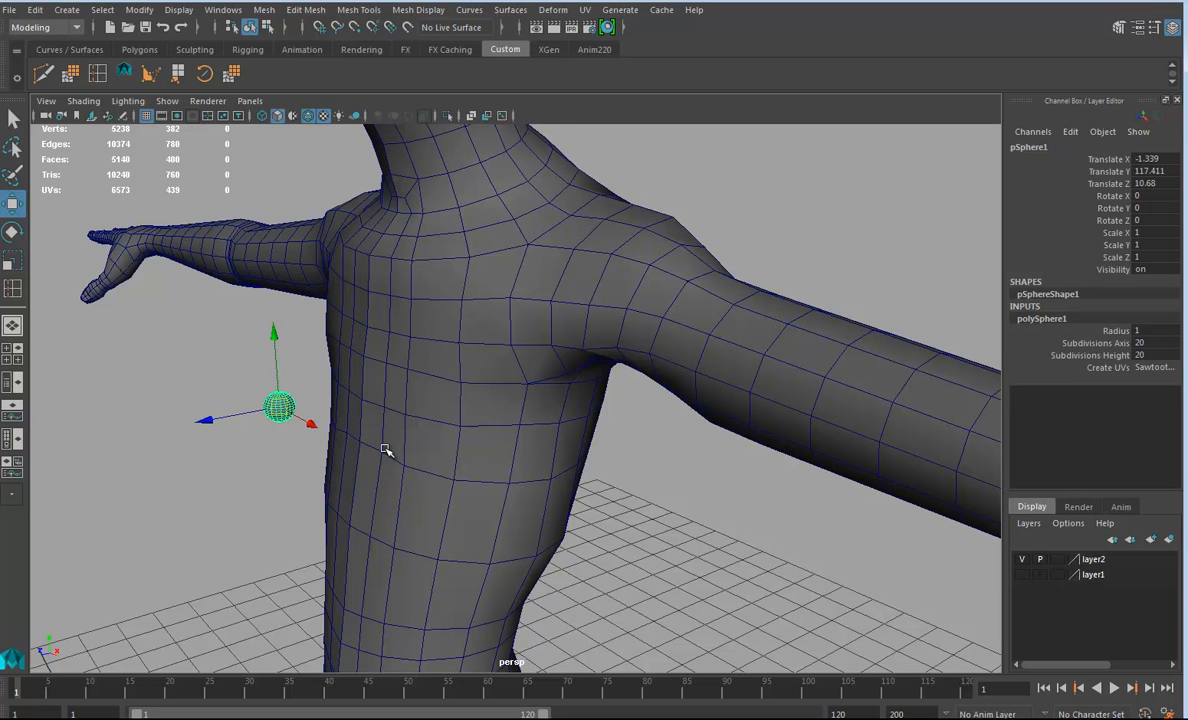
pyautogui.middleClick(408, 374)
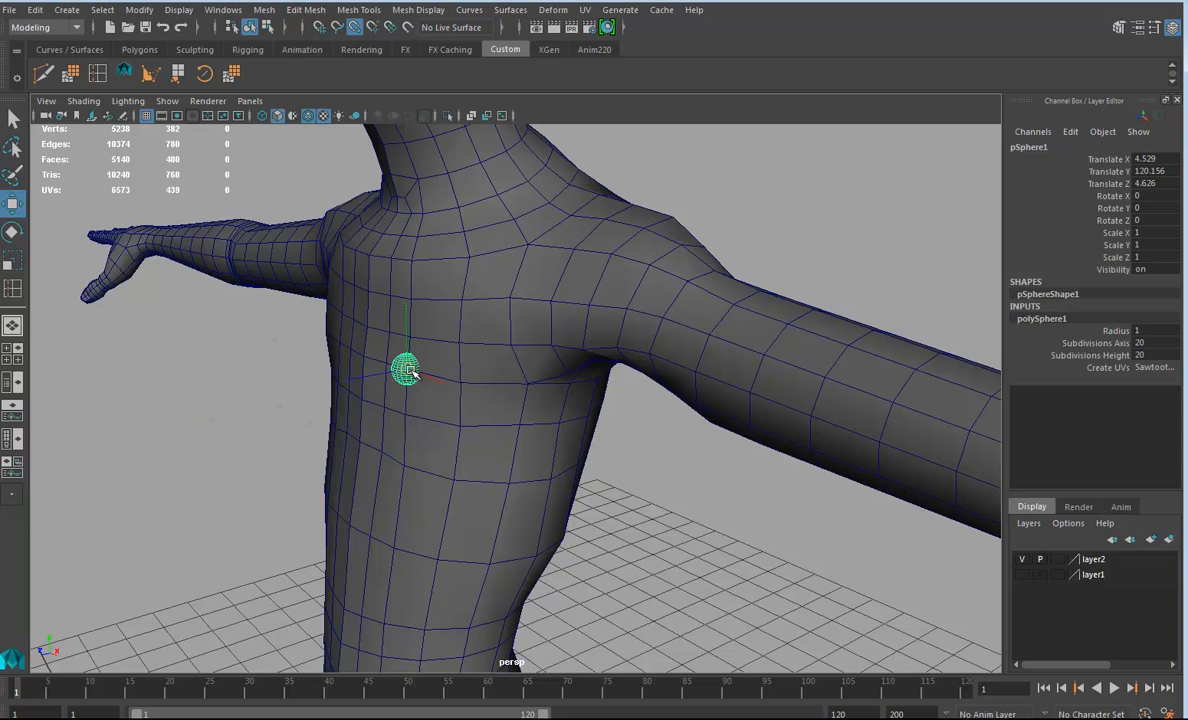
# - Reduce both the axis and height subdivisions of the sphere to 12
pyautogui.keyDown('alt'); pyautogui.moveTo(472, 376); pyautogui.dragTo(558, 390); pyautogui.keyUp('alt')
pyautogui.click(1098, 343)
pyautogui.keyDown('shift'); pyautogui.click(1098, 355); pyautogui.keyUp('shift')
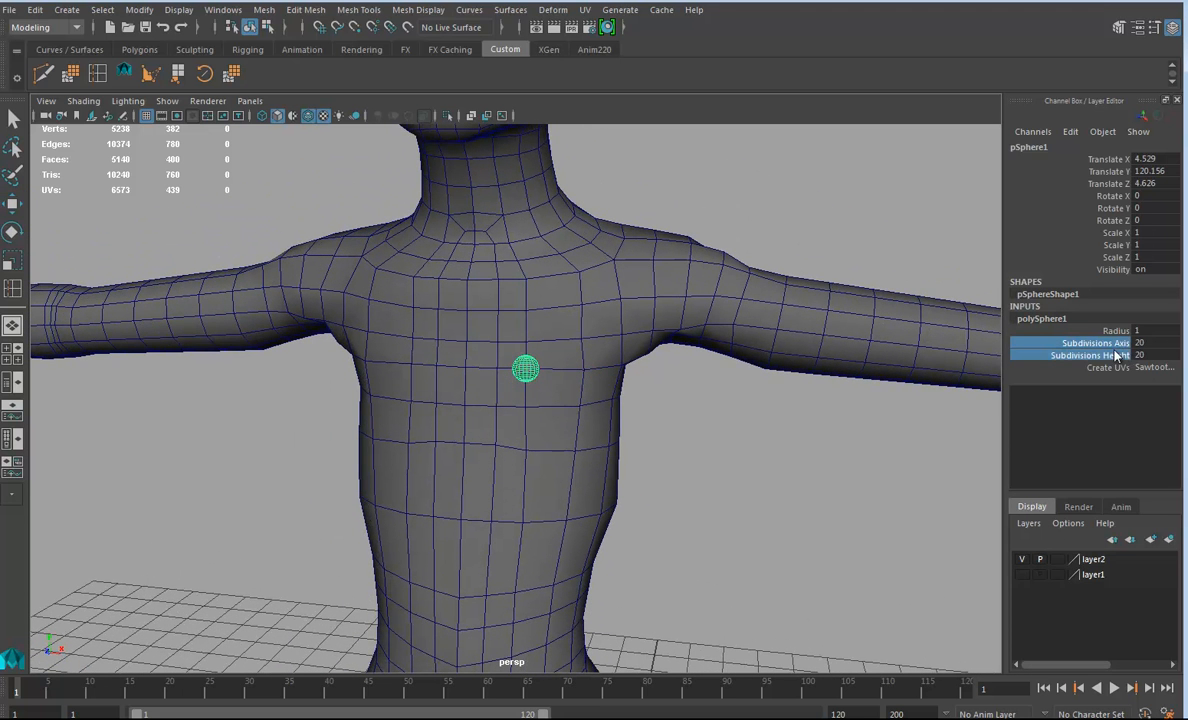
pyautogui.moveTo(896, 424); pyautogui.dragTo(909, 417, button='middle')
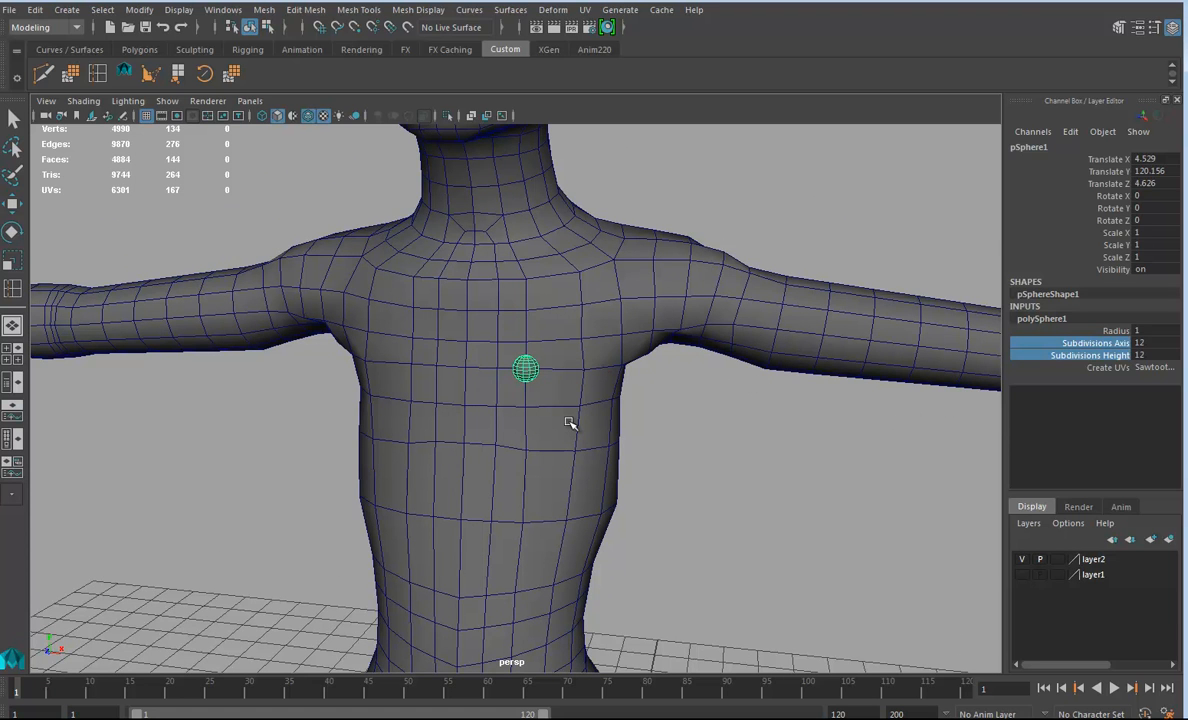
# - Scale the sphere uniformly to about 5.26 and set its height subdivisions to 10
pyautogui.press('e')
pyautogui.press('r')
pyautogui.moveTo(525, 373); pyautogui.dragTo(656, 396)
pyautogui.click(1088, 356)
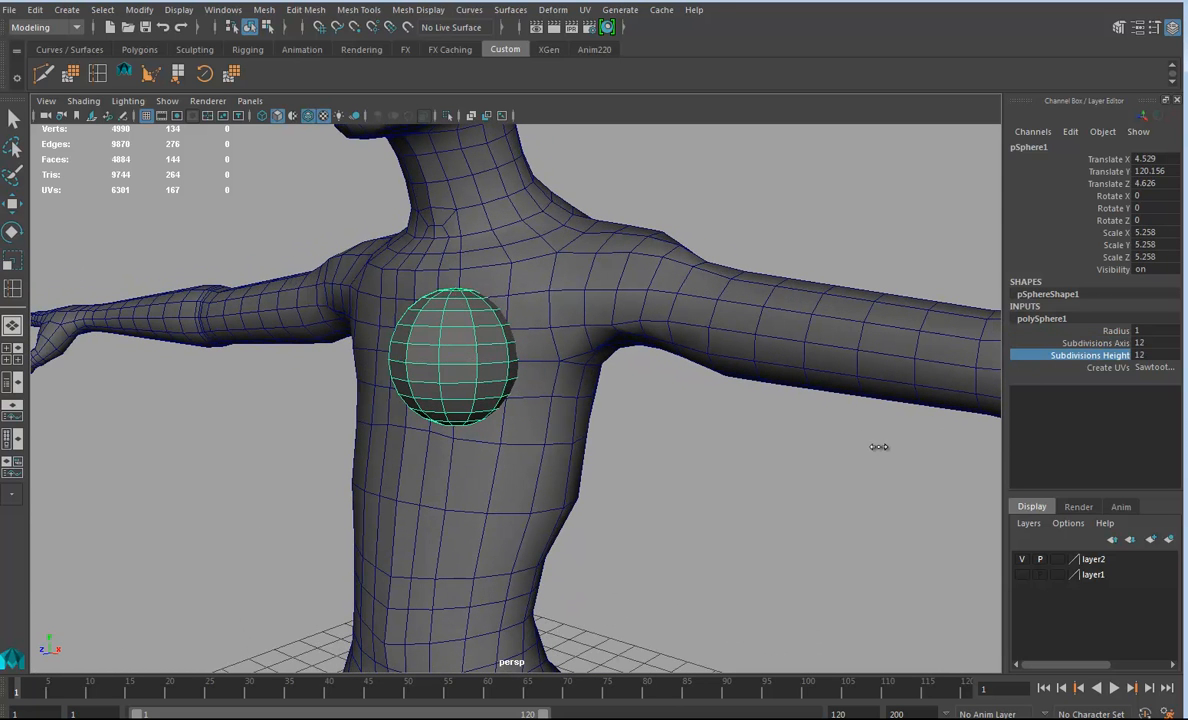
pyautogui.moveTo(878, 447); pyautogui.dragTo(865, 448, button='middle')
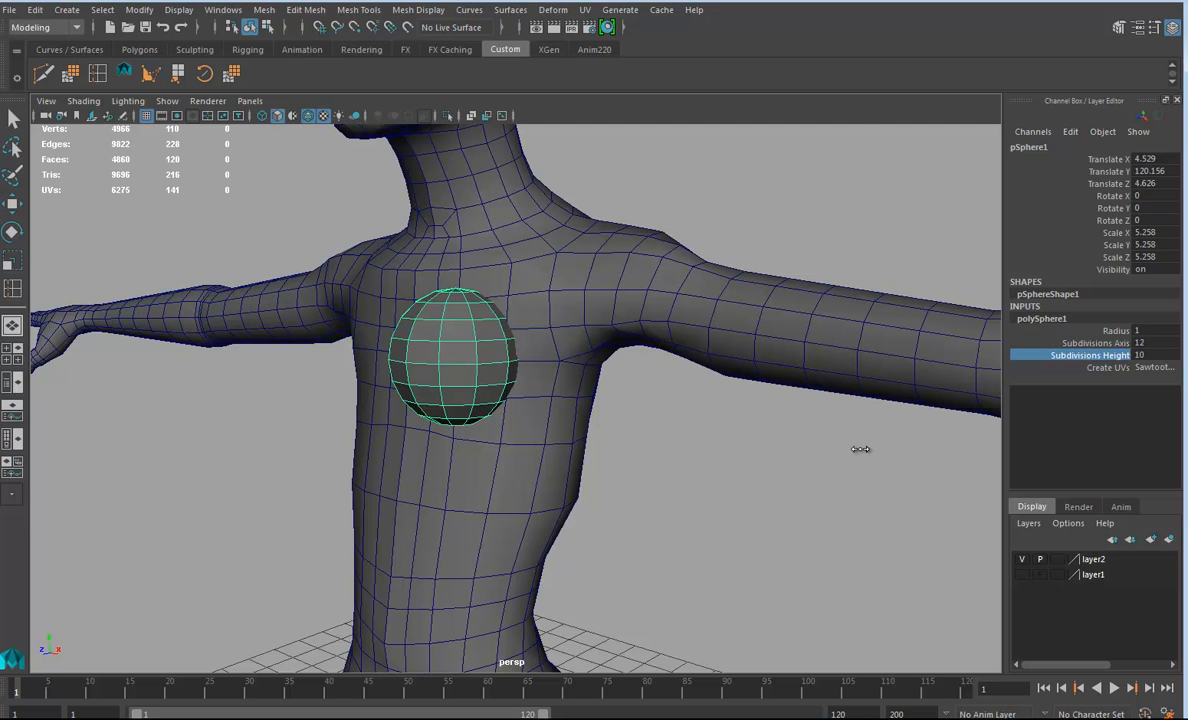
# - Rotate the sphere about 85 degrees around X so its pole faces forward
pyautogui.keyDown('alt'); pyautogui.moveTo(390, 416); pyautogui.dragTo(443, 426); pyautogui.keyUp('alt')
pyautogui.press('r')
pyautogui.press('w')
pyautogui.press('e')
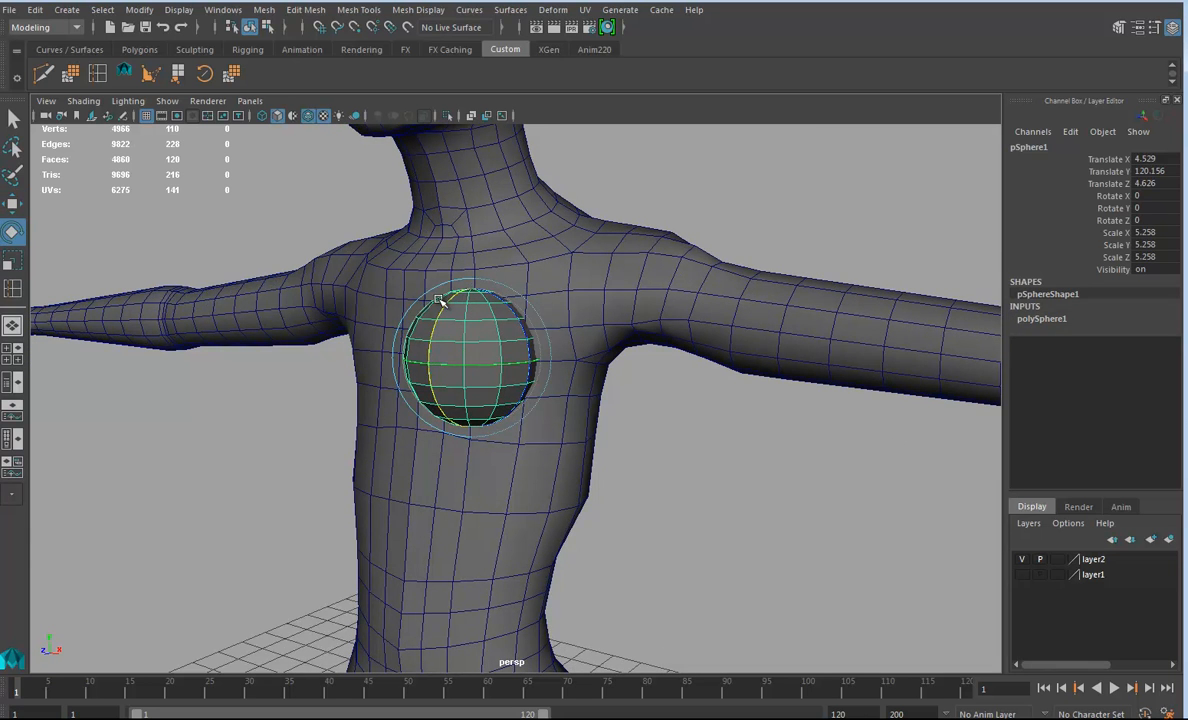
pyautogui.keyDown('alt'); pyautogui.moveTo(489, 356); pyautogui.dragTo(525, 353); pyautogui.keyUp('alt')
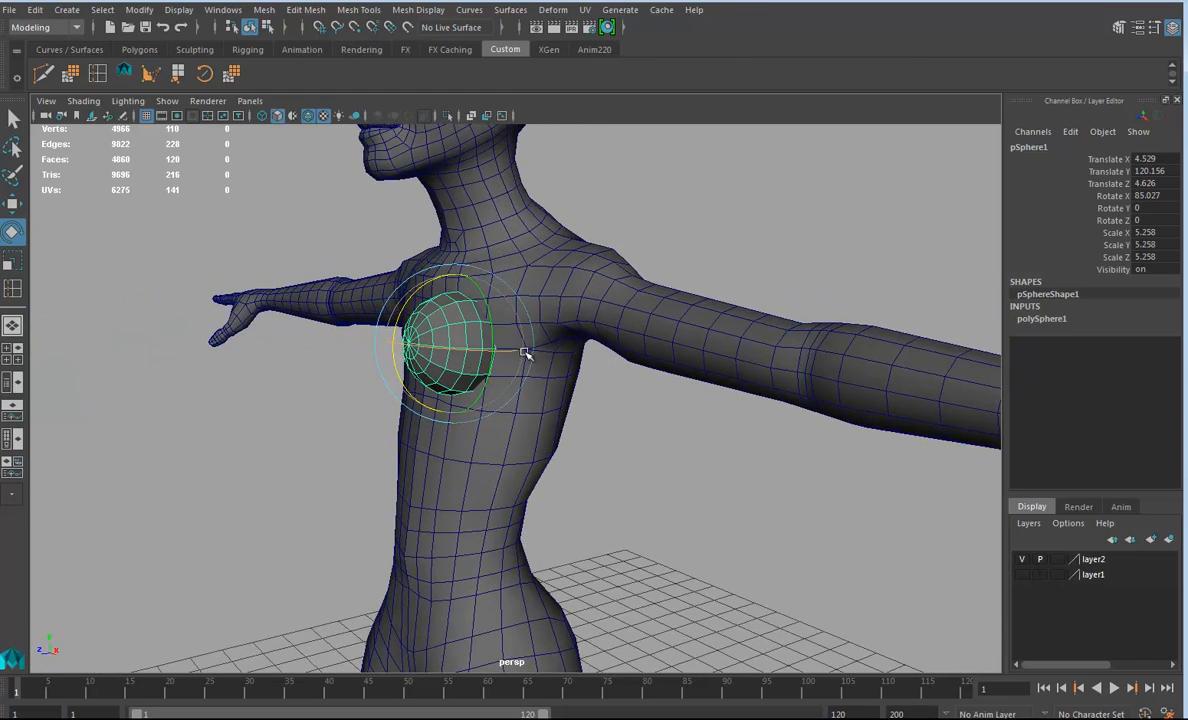
# - Move the sphere lower and forward on the chest, to about X 5.8, Y 117.4, Z 6.9
pyautogui.press('w')
pyautogui.moveTo(371, 352); pyautogui.dragTo(366, 352)
pyautogui.keyDown('alt'); pyautogui.moveTo(464, 360); pyautogui.dragTo(588, 410); pyautogui.keyUp('alt')
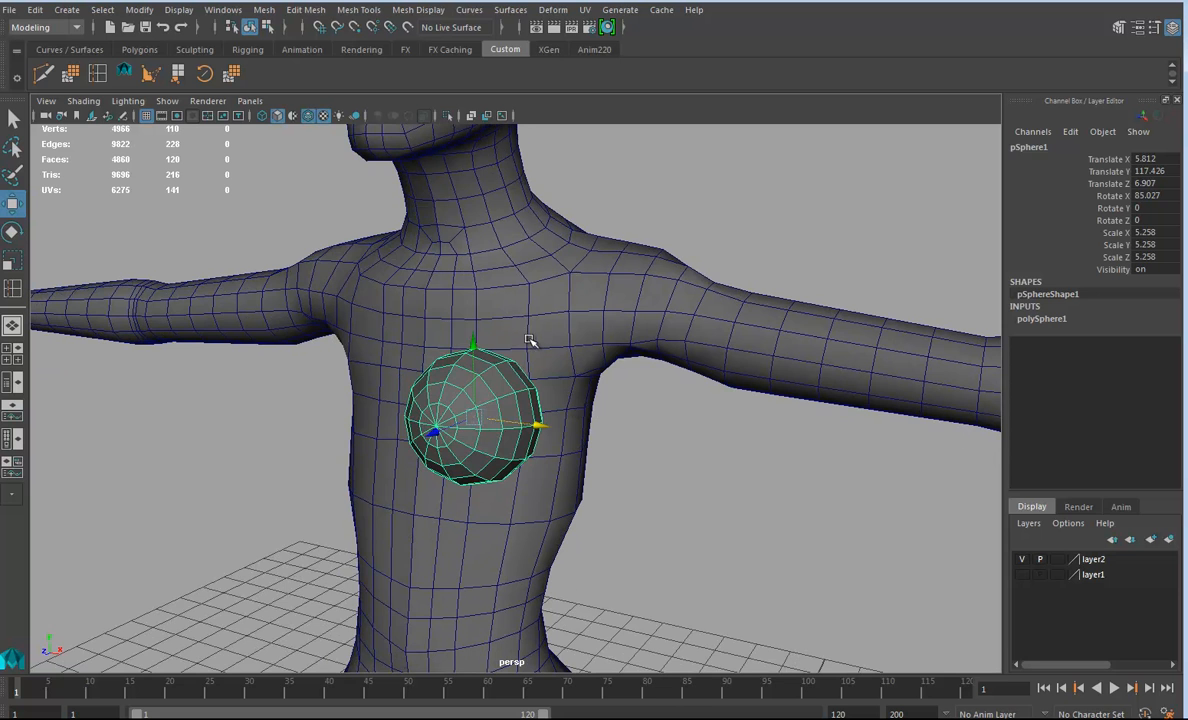
# - Isolate the body half, delete a three-by-three block of chest faces behind the sphere, and show the full scene again
pyautogui.keyDown('alt'); pyautogui.moveTo(560, 351); pyautogui.dragTo(533, 370); pyautogui.keyUp('alt')
pyautogui.click(528, 363)
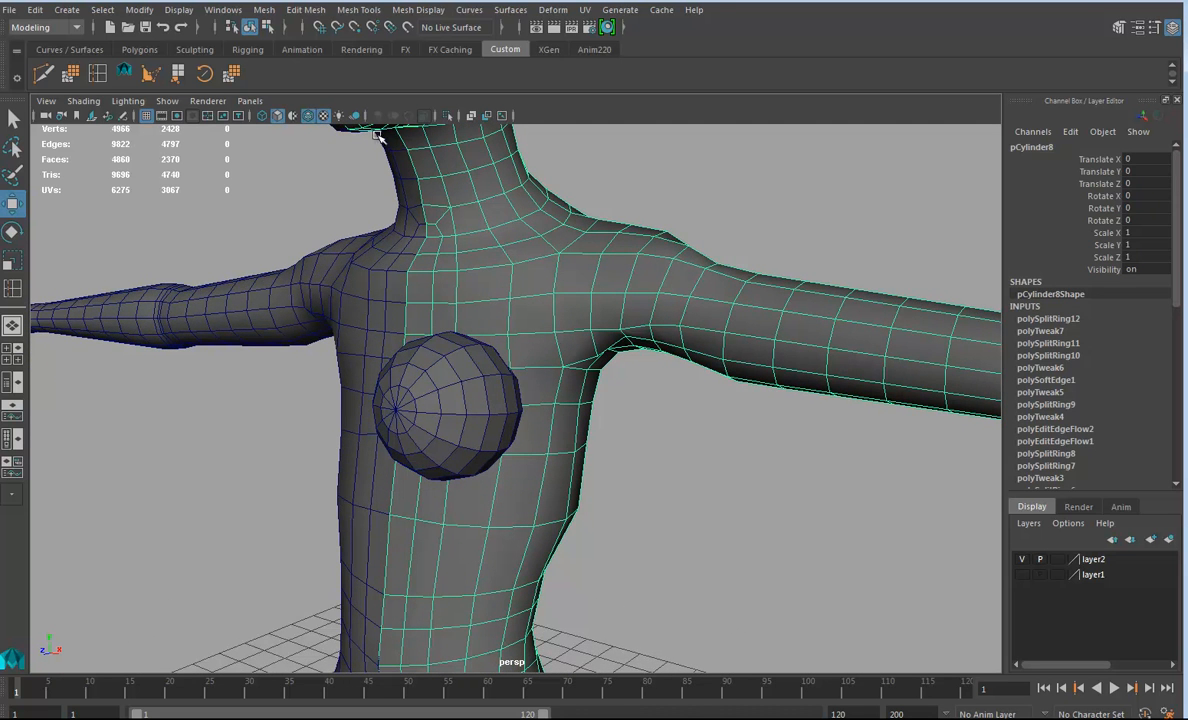
pyautogui.click(449, 118)
pyautogui.rightClick(502, 370)
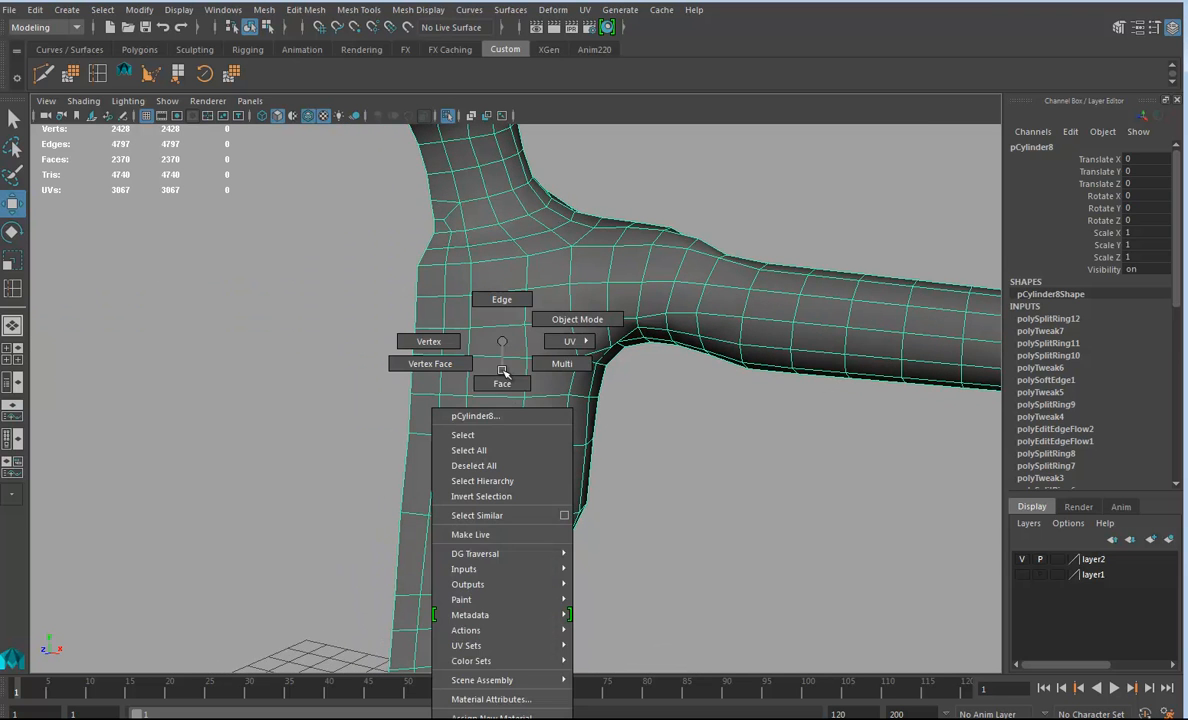
pyautogui.click(490, 378)
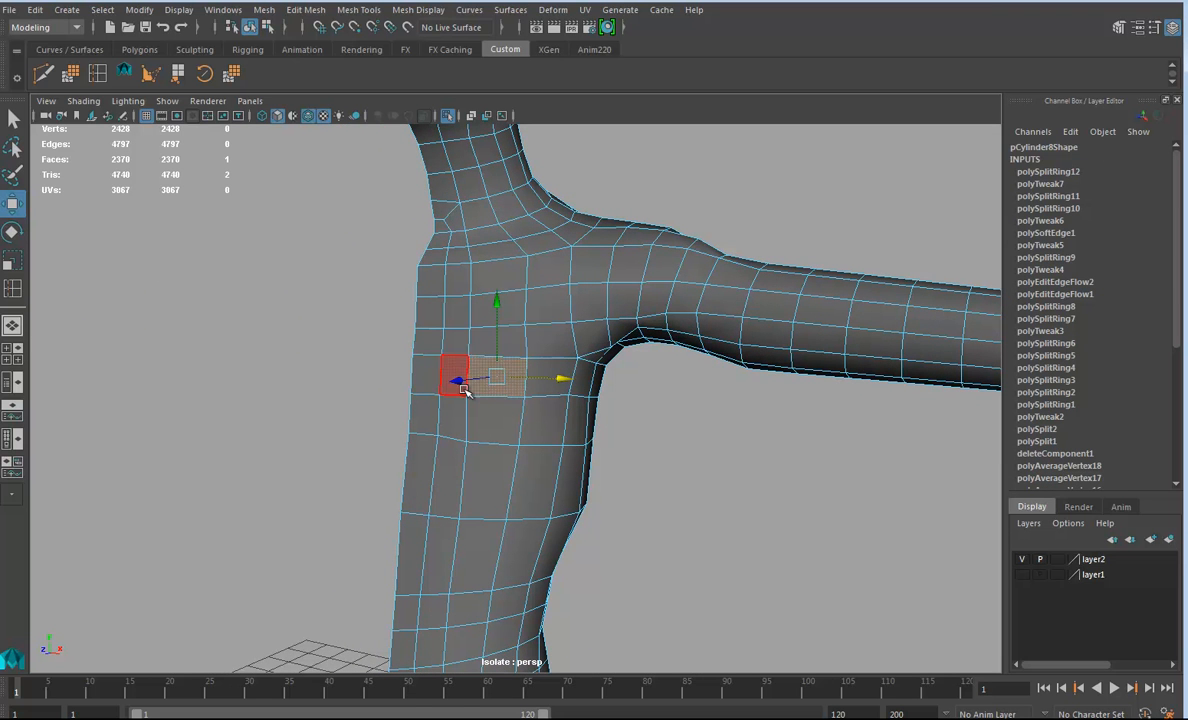
pyautogui.keyDown('ctrl'); pyautogui.moveTo(483, 343); pyautogui.dragTo(560, 320, button='right'); pyautogui.keyUp('ctrl')
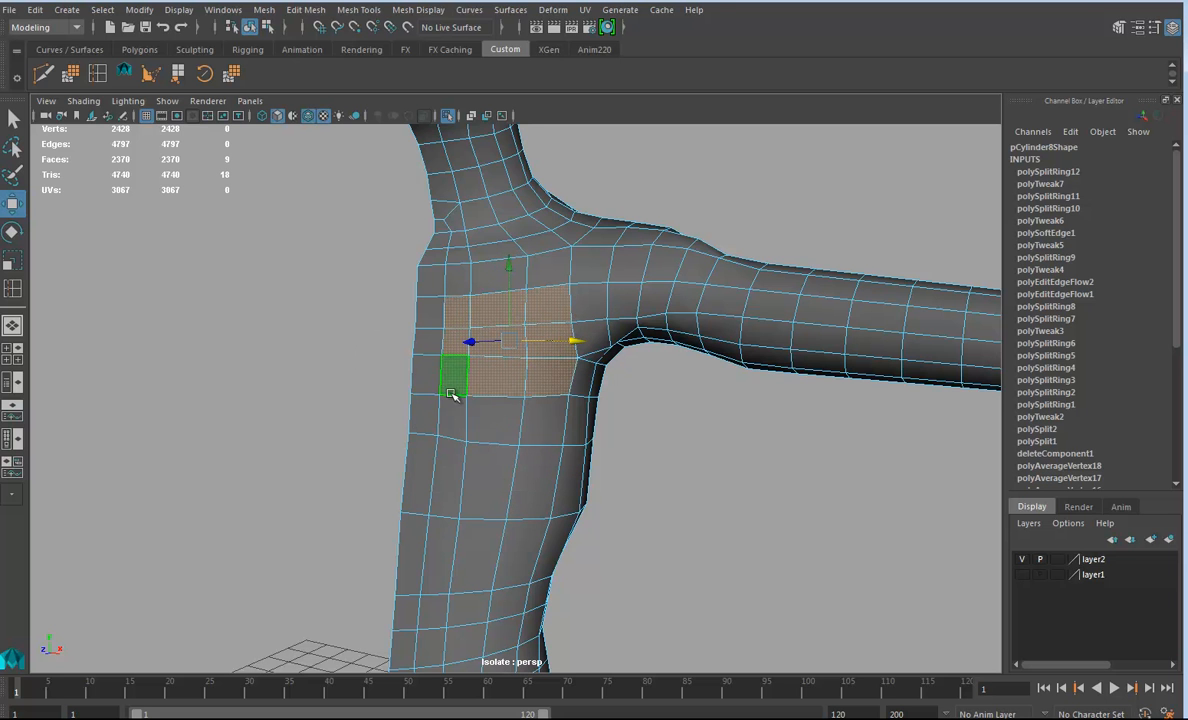
pyautogui.keyDown('alt'); pyautogui.moveTo(500, 336); pyautogui.dragTo(493, 412); pyautogui.keyUp('alt')
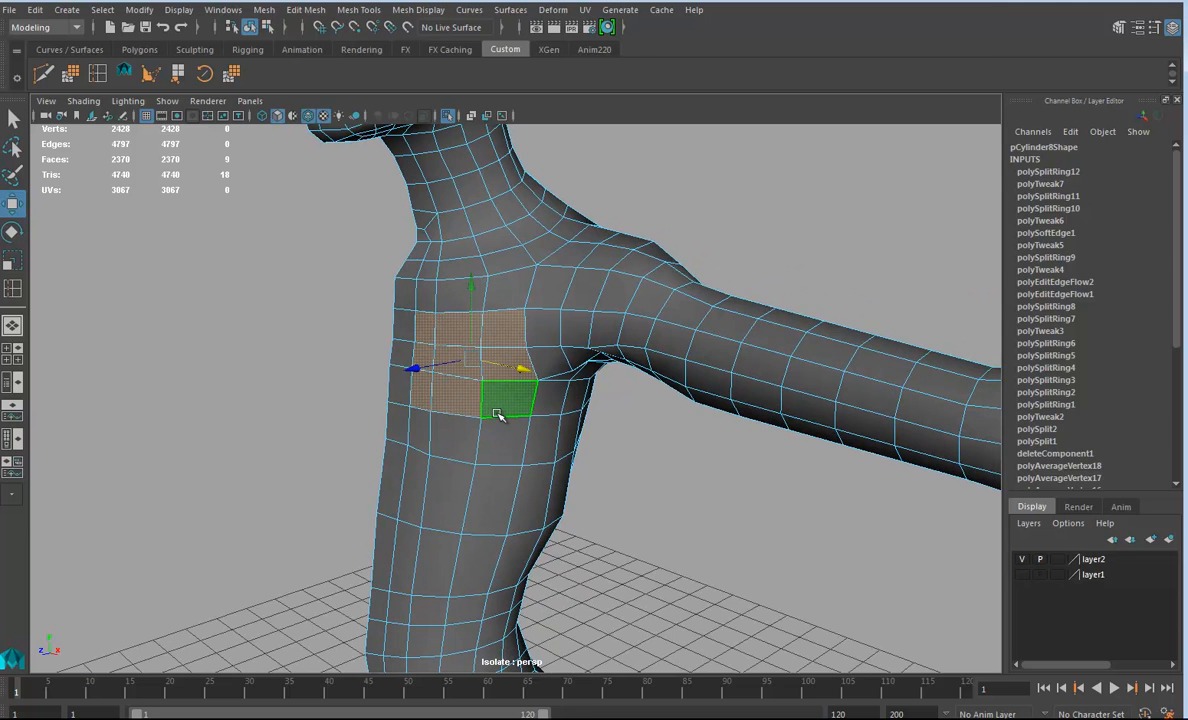
pyautogui.press('Delete')
pyautogui.keyDown('alt'); pyautogui.moveTo(541, 434); pyautogui.dragTo(527, 265); pyautogui.keyUp('alt')
pyautogui.moveTo(524, 268); pyautogui.dragTo(566, 238, button='right')
pyautogui.click(447, 115)
# - Delete a ring of faces around the sphere's rear and the leftover cap behind it, leaving an open dome
pyautogui.keyDown('alt'); pyautogui.moveTo(565, 336); pyautogui.dragTo(440, 355); pyautogui.keyUp('alt')
pyautogui.click(459, 368)
pyautogui.moveTo(440, 355); pyautogui.dragTo(437, 392, button='right')
pyautogui.click(446, 366)
pyautogui.keyDown('alt'); pyautogui.moveTo(429, 396); pyautogui.dragTo(461, 394); pyautogui.keyUp('alt')
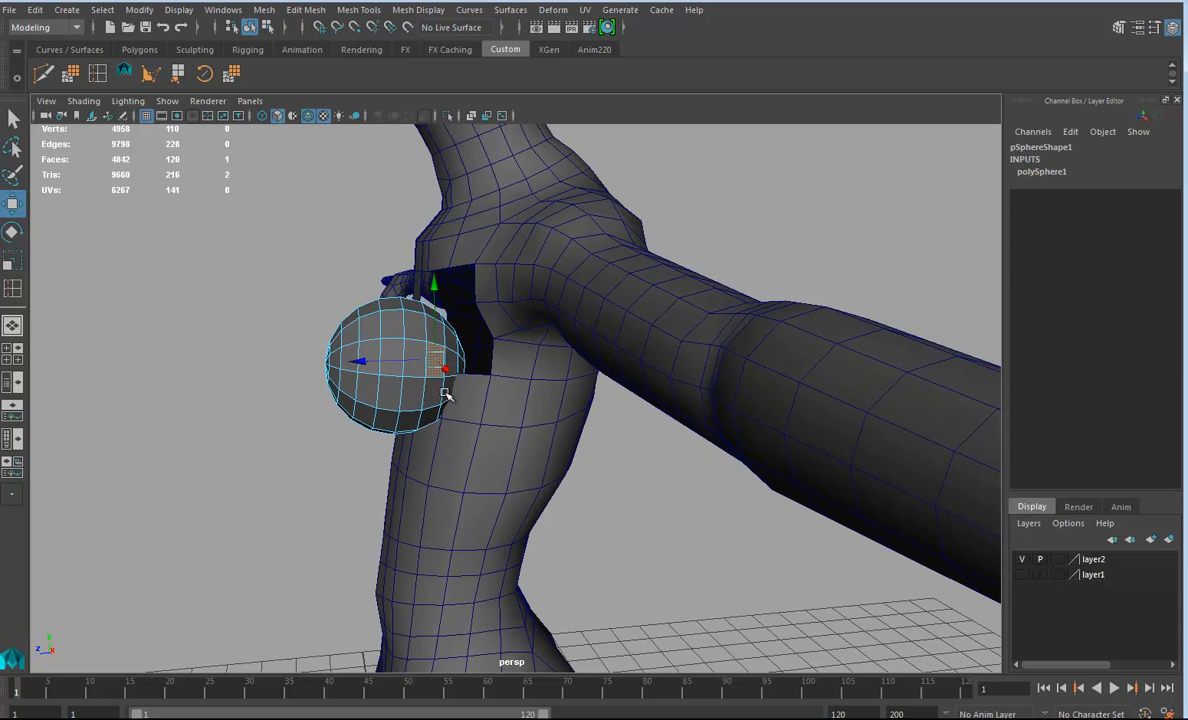
pyautogui.keyDown('shift'); pyautogui.doubleClick(431, 397); pyautogui.keyUp('shift')
pyautogui.press('Delete')
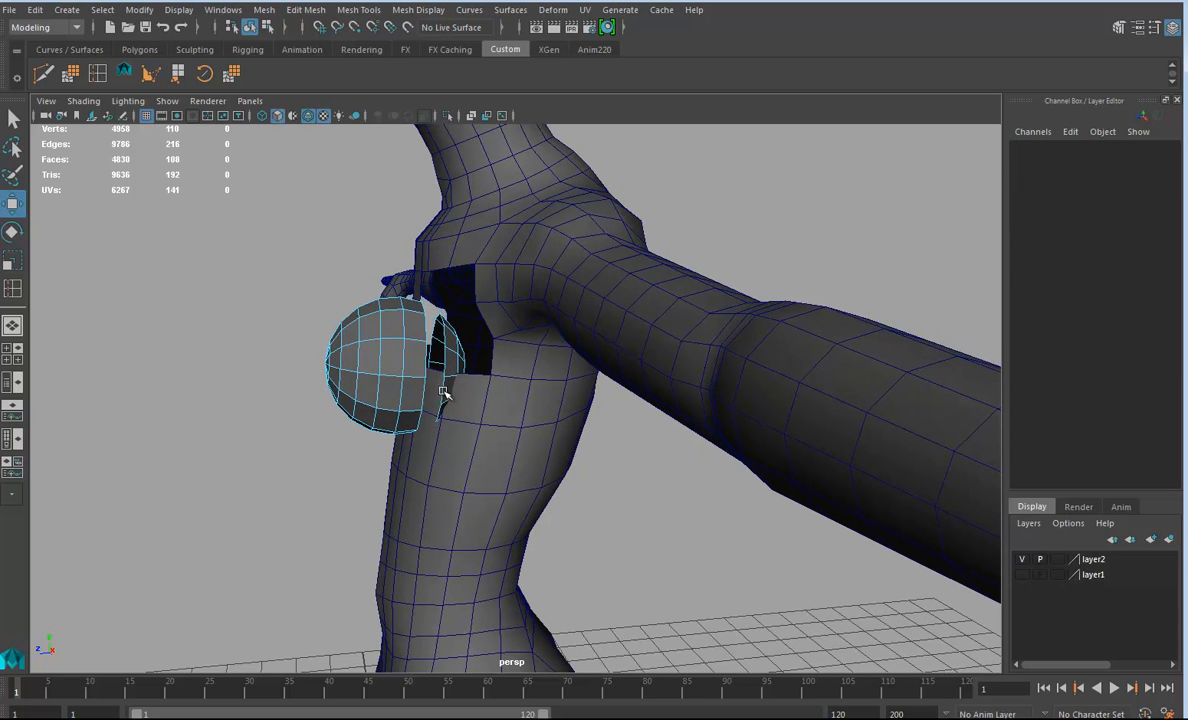
pyautogui.click(450, 362)
pyautogui.press('Delete')
pyautogui.rightClick(396, 341)
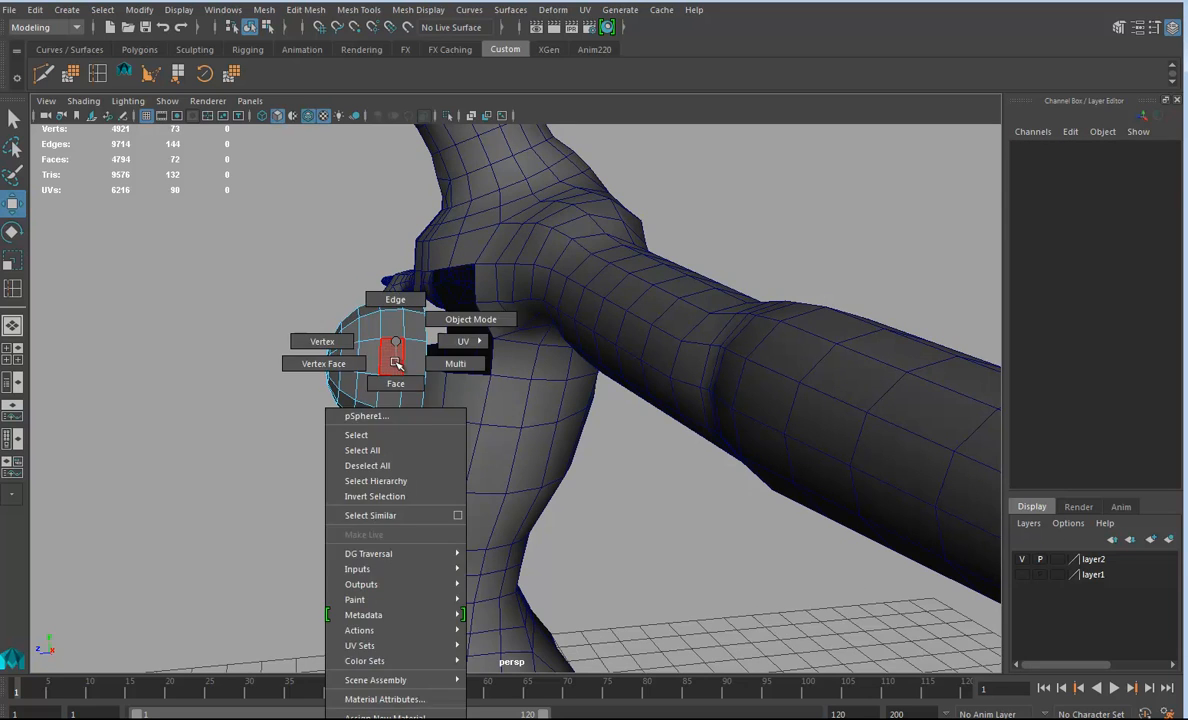
pyautogui.moveTo(437, 322); pyautogui.dragTo(440, 322, button='right')
# - Raise the dome to about Y 118.3 and scale it uniformly to about 4.58 to suit the chest opening
pyautogui.keyDown('alt'); pyautogui.moveTo(400, 370); pyautogui.dragTo(512, 385); pyautogui.keyUp('alt')
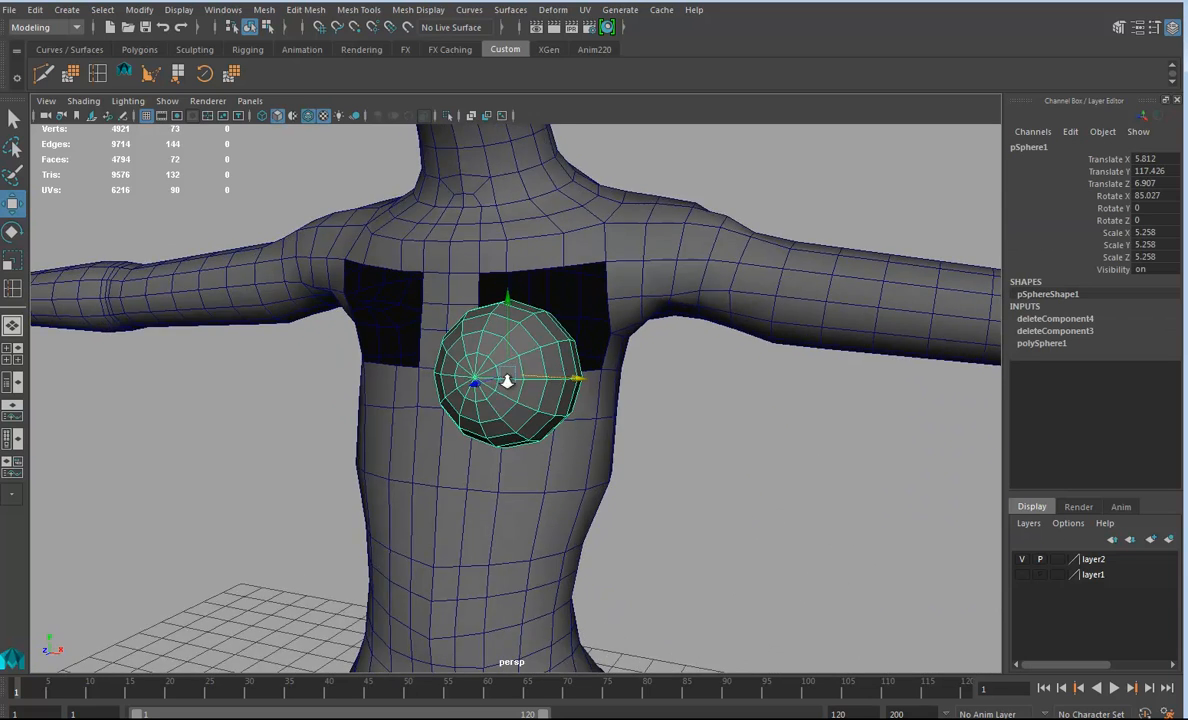
pyautogui.keyDown('alt'); pyautogui.moveTo(512, 385); pyautogui.dragTo(735, 421, button='right'); pyautogui.keyUp('alt')
pyautogui.keyDown('alt'); pyautogui.moveTo(735, 421); pyautogui.dragTo(567, 452); pyautogui.keyUp('alt')
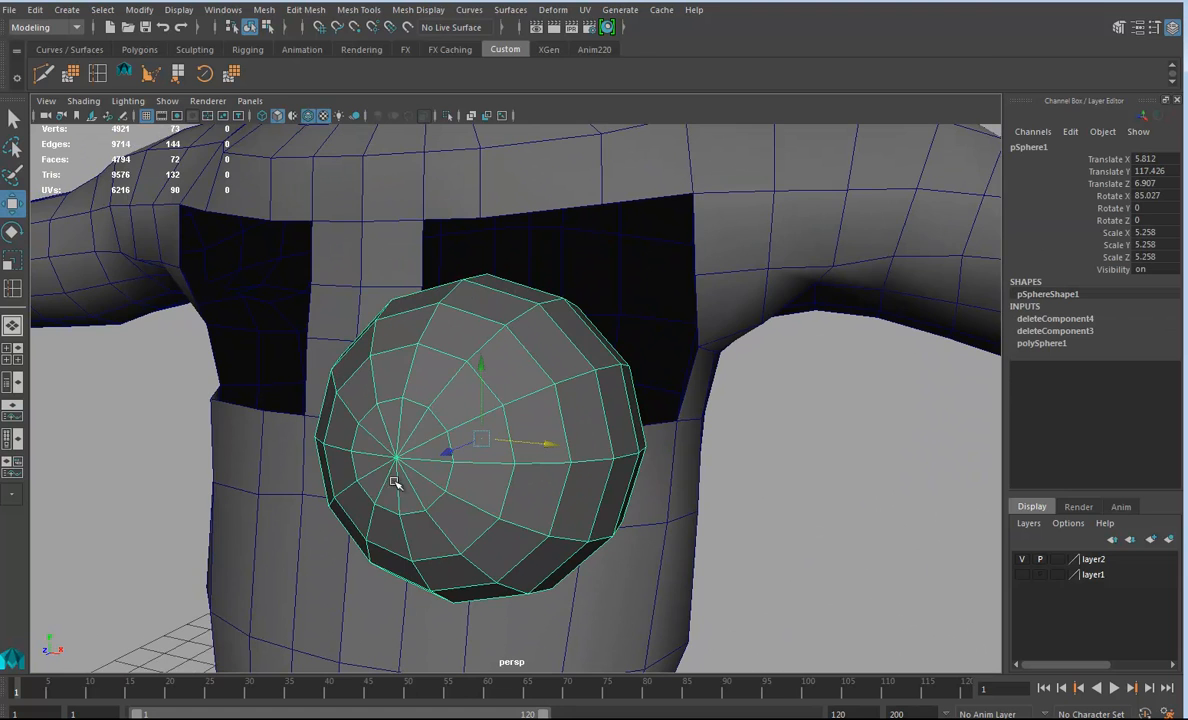
pyautogui.keyDown('alt'); pyautogui.moveTo(610, 437); pyautogui.dragTo(552, 432, button='right'); pyautogui.keyUp('alt')
pyautogui.keyDown('alt'); pyautogui.moveTo(552, 432); pyautogui.dragTo(458, 419); pyautogui.keyUp('alt')
pyautogui.moveTo(397, 350); pyautogui.dragTo(435, 402)
pyautogui.press('r')
pyautogui.press('w')
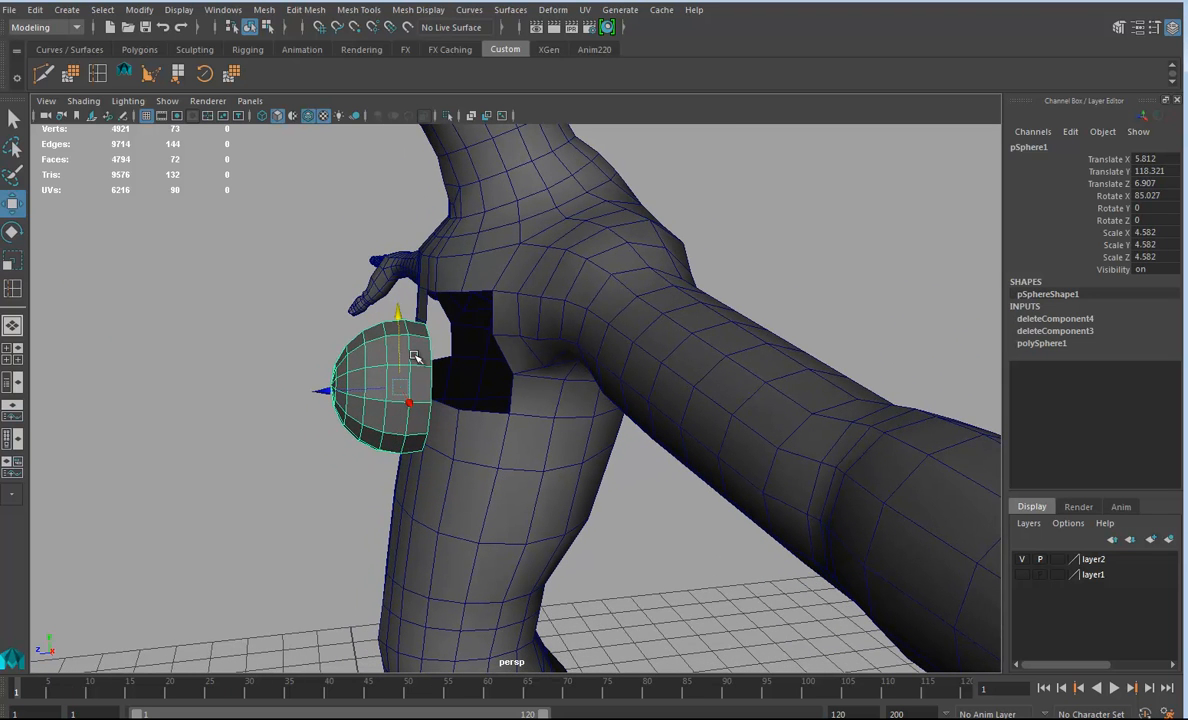
# - Shift the dome outward and up toward the chest opening, to about X 6.76 and Y 118.93
pyautogui.moveTo(404, 312); pyautogui.dragTo(649, 396)
pyautogui.moveTo(649, 396)
pyautogui.keyDown('alt'); pyautogui.mouseDown()
pyautogui.moveTo(666, 377)
pyautogui.moveTo(644, 388)
pyautogui.mouseUp(); pyautogui.keyUp('alt')
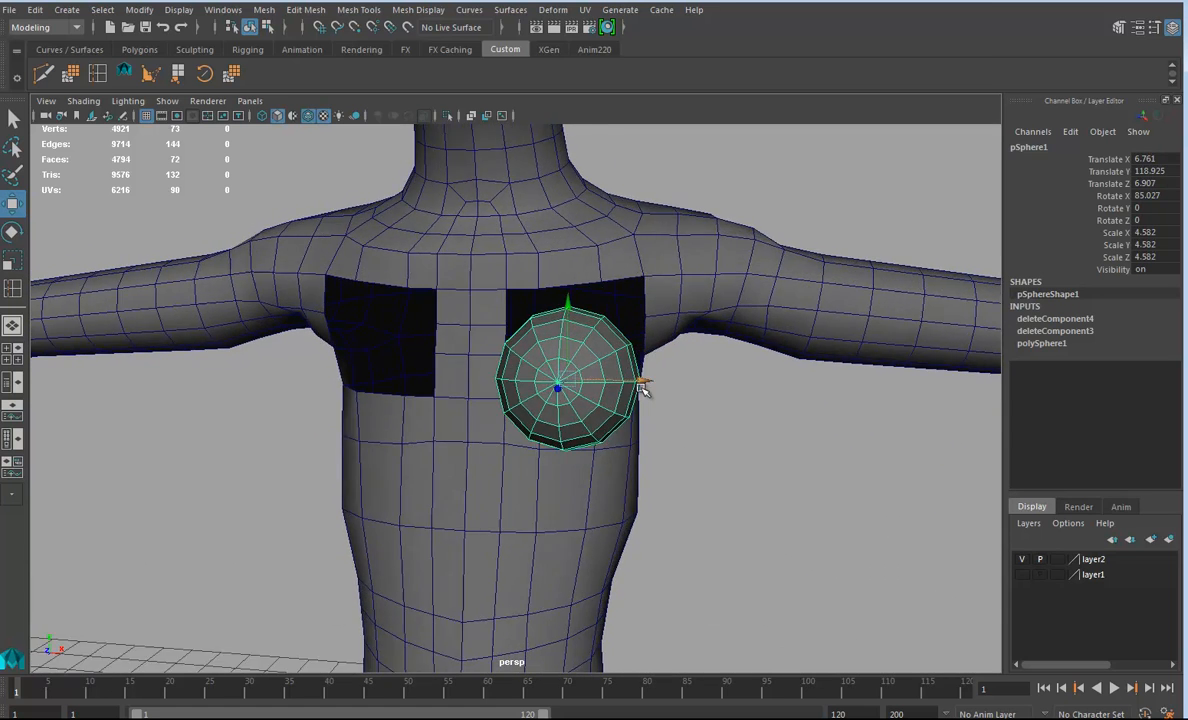
pyautogui.keyDown('alt'); pyautogui.moveTo(644, 388); pyautogui.dragTo(761, 408, button='right'); pyautogui.keyUp('alt')
pyautogui.keyDown('alt'); pyautogui.moveTo(761, 408); pyautogui.dragTo(686, 430); pyautogui.keyUp('alt')
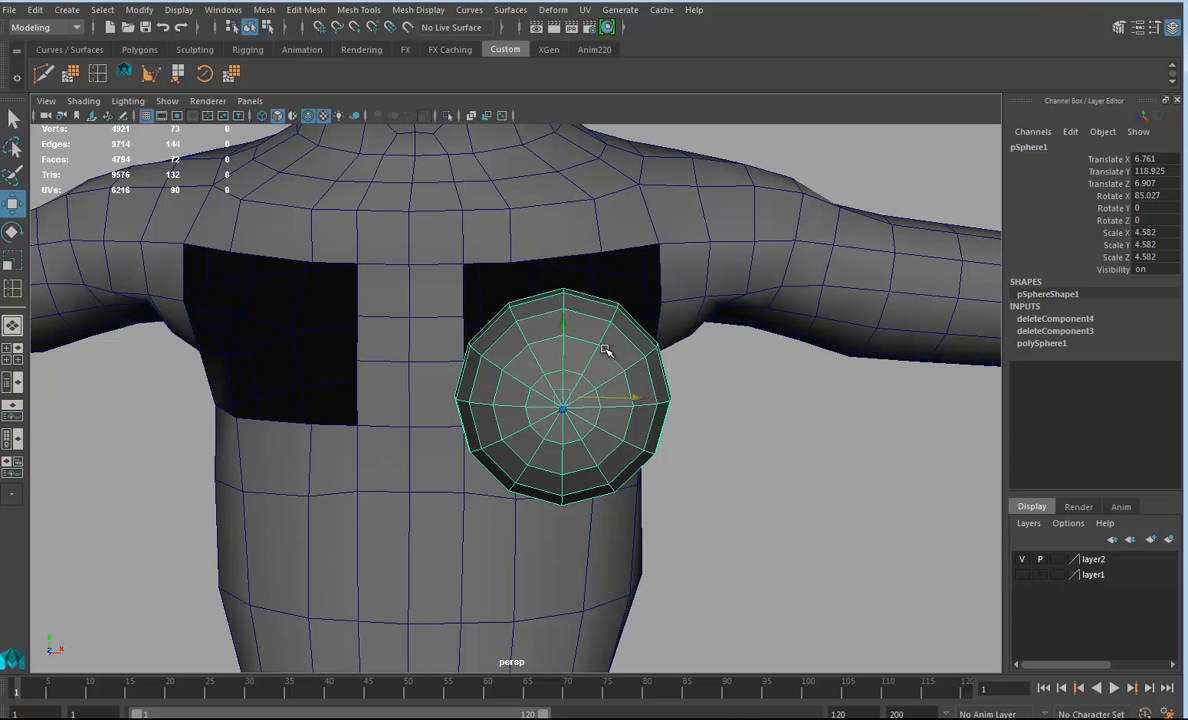
# - Rotate the dome to about 14.3 degrees in Z and raise it slightly to about Y 119.24
pyautogui.press('e')
pyautogui.moveTo(601, 342)
pyautogui.mouseDown()
pyautogui.moveTo(589, 320)
pyautogui.moveTo(587, 332)
pyautogui.mouseUp()
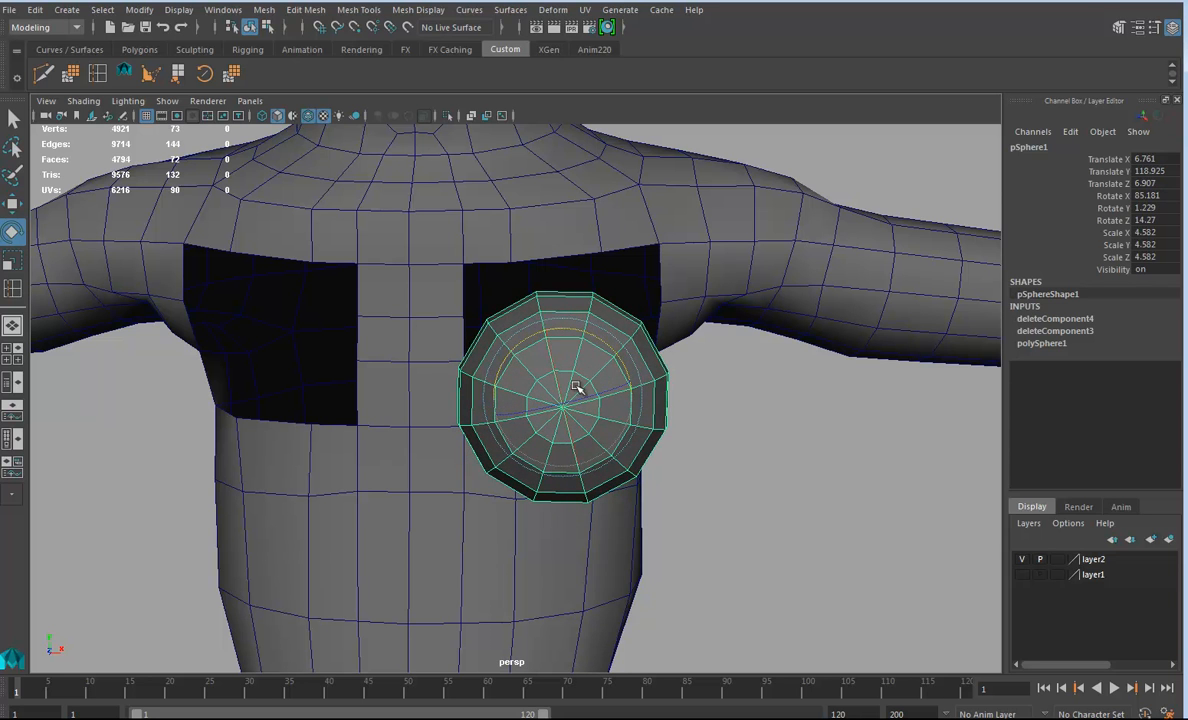
pyautogui.press('w')
pyautogui.moveTo(565, 323); pyautogui.dragTo(565, 315)
# - Combine the dome and the body half into one mesh
pyautogui.keyDown('alt'); pyautogui.moveTo(674, 353); pyautogui.dragTo(446, 336); pyautogui.keyUp('alt')
pyautogui.keyDown('alt'); pyautogui.moveTo(392, 387); pyautogui.dragTo(460, 348); pyautogui.keyUp('alt')
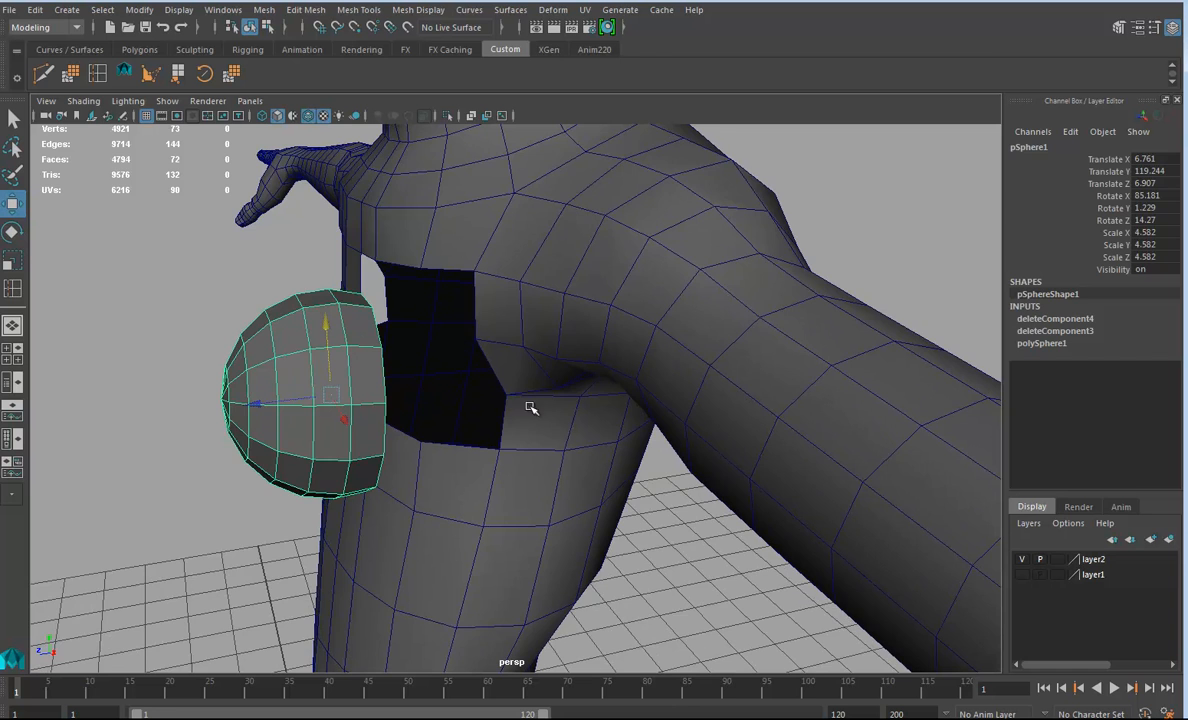
pyautogui.keyDown('alt'); pyautogui.moveTo(521, 301); pyautogui.dragTo(605, 363); pyautogui.keyUp('alt')
pyautogui.click(627, 303)
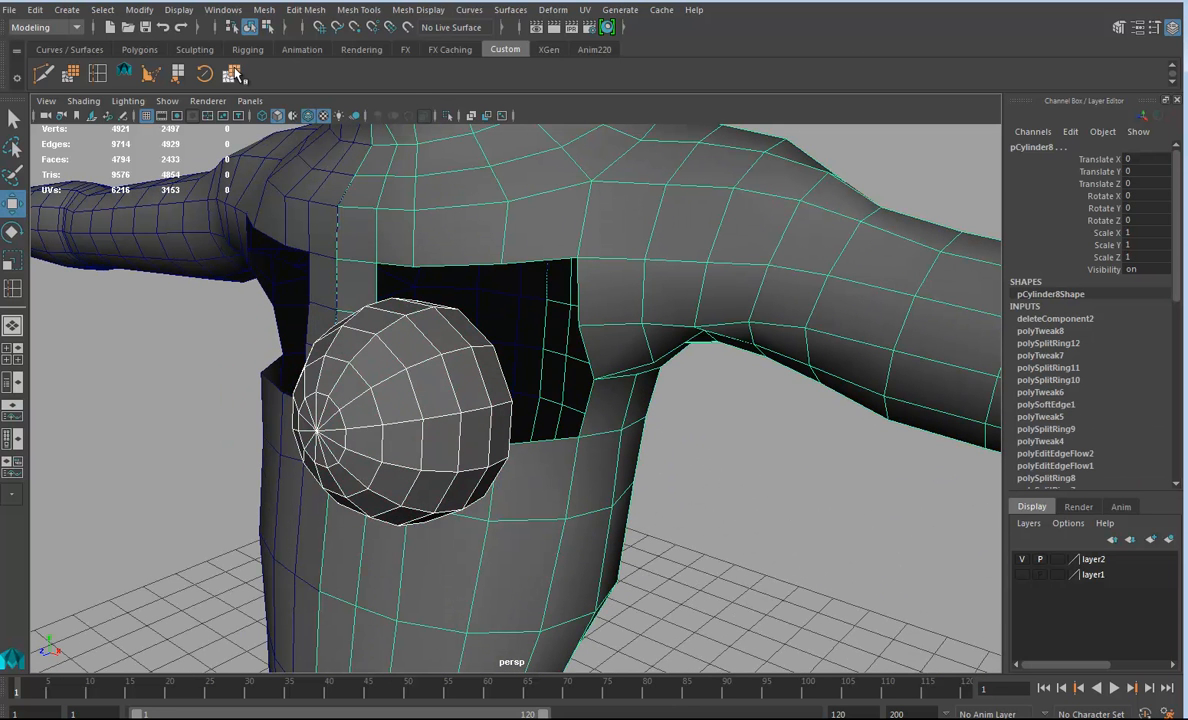
pyautogui.click(265, 12)
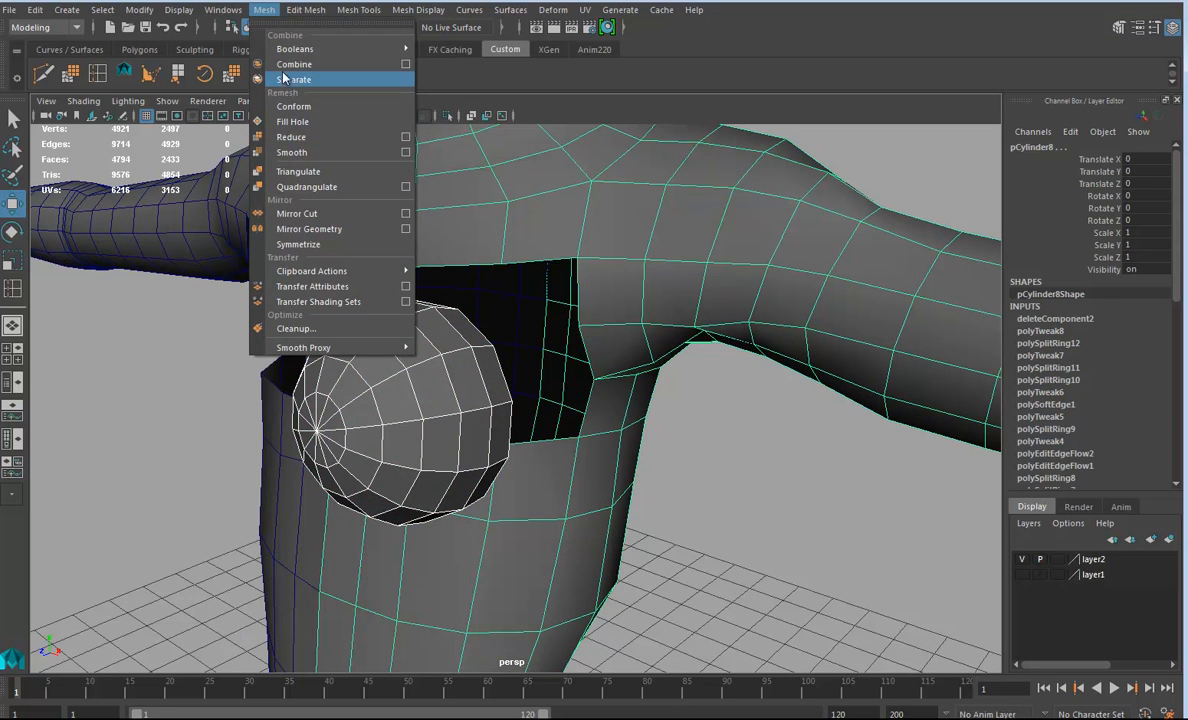
pyautogui.click(289, 68)
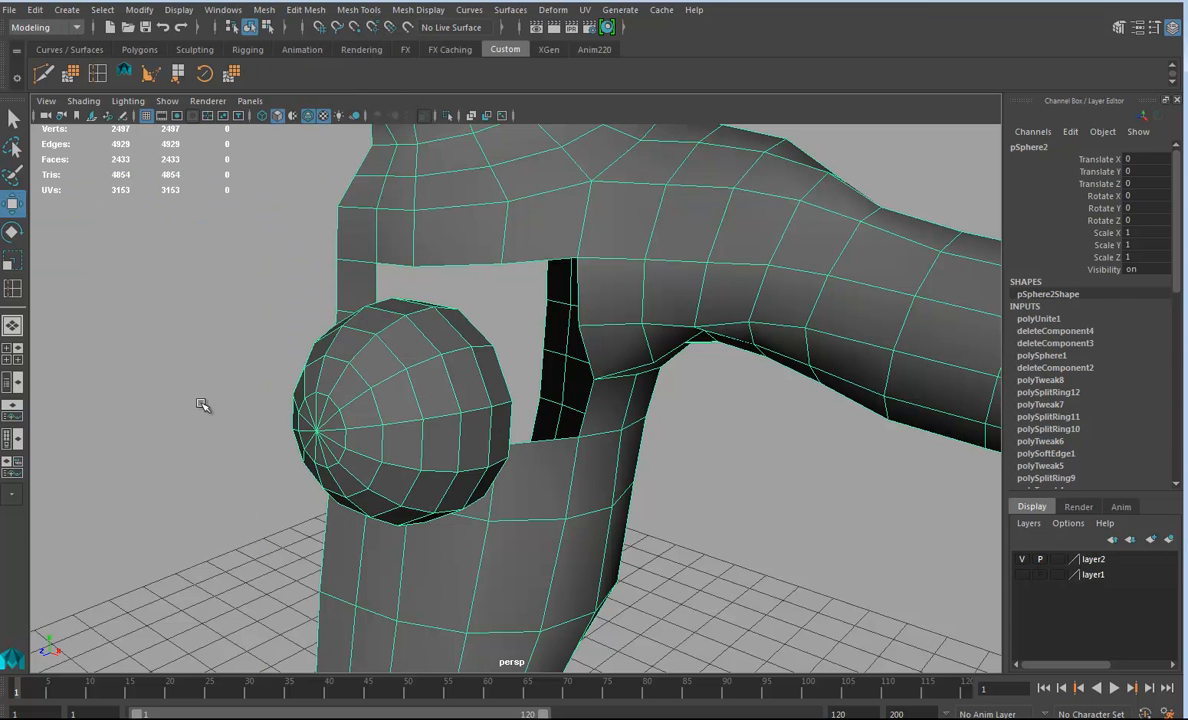
# - Delete the construction history of the combined body and dome mesh
pyautogui.hotkey('alt', 'shift', 'd')
pyautogui.keyDown('alt'); pyautogui.moveTo(390, 370); pyautogui.dragTo(453, 397); pyautogui.keyUp('alt')
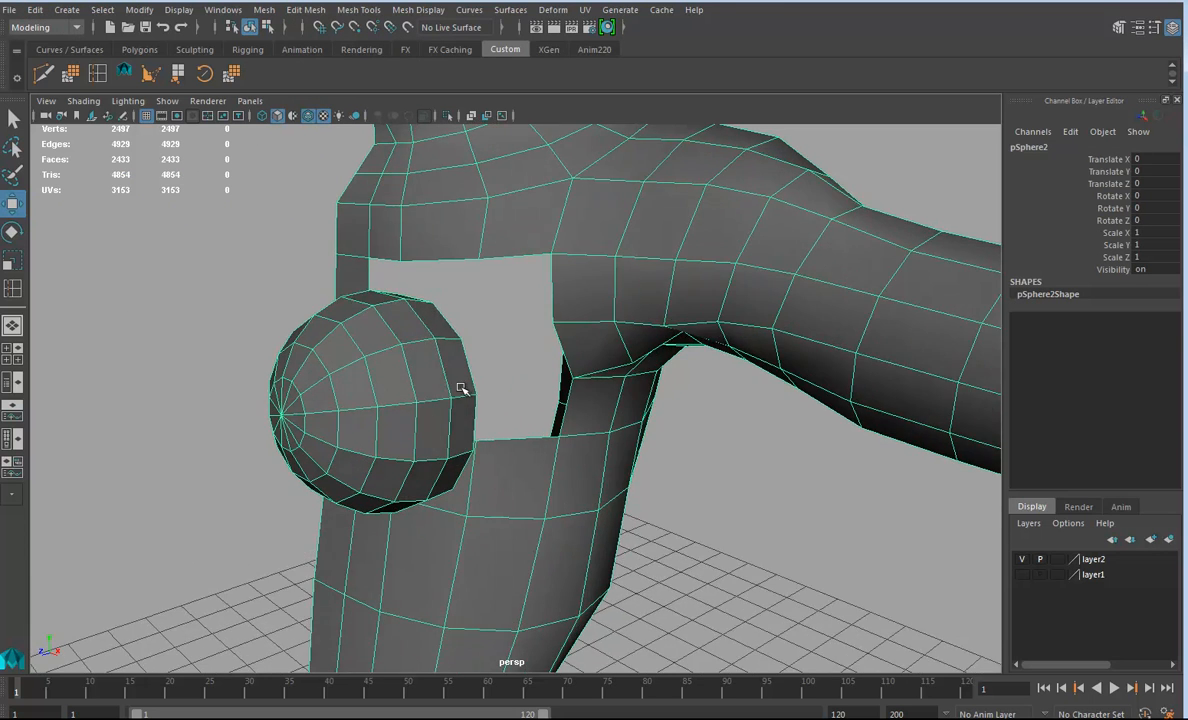
pyautogui.keyDown('alt'); pyautogui.moveTo(525, 410); pyautogui.dragTo(437, 345); pyautogui.keyUp('alt')
# - Select the border edges of the dome and the chest opening and bridge them to close the gap
pyautogui.moveTo(437, 345); pyautogui.dragTo(437, 305, button='right')
pyautogui.doubleClick(437, 316)
pyautogui.keyDown('shift'); pyautogui.doubleClick(448, 257); pyautogui.keyUp('shift')
pyautogui.moveTo(565, 424)
pyautogui.keyDown('alt'); pyautogui.mouseDown()
pyautogui.moveTo(617, 452)
pyautogui.moveTo(585, 425)
pyautogui.mouseUp(); pyautogui.keyUp('alt')
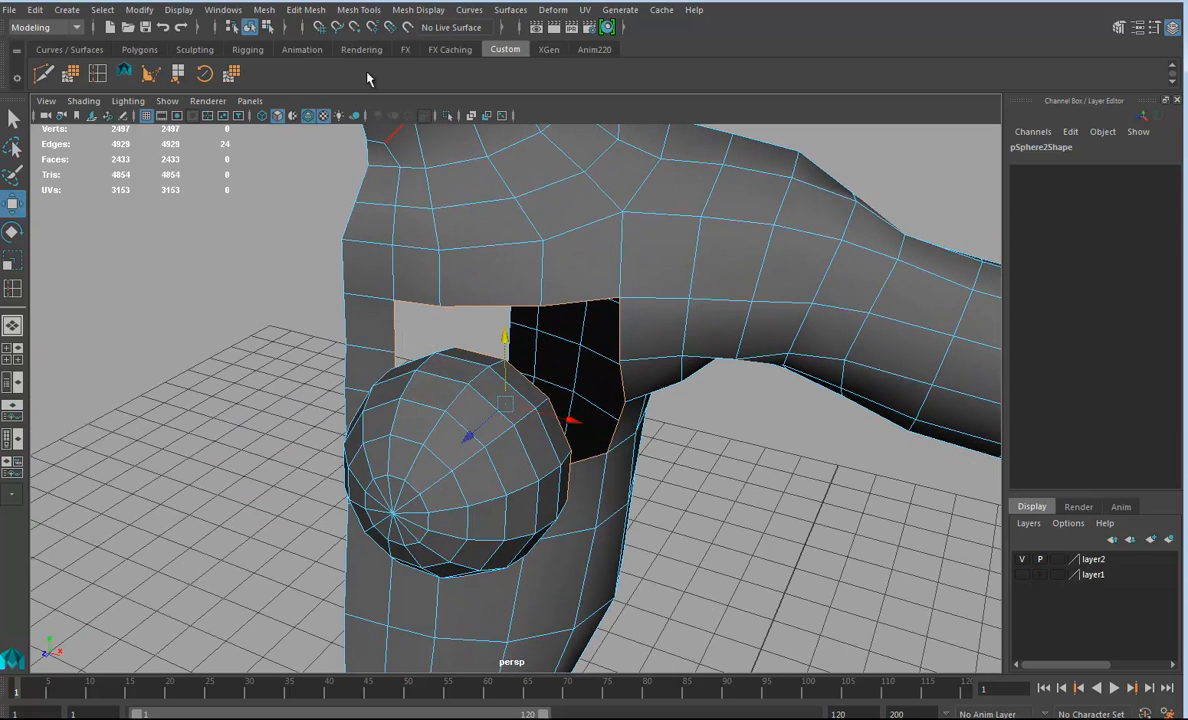
pyautogui.click(262, 10)
pyautogui.moveTo(305, 10)
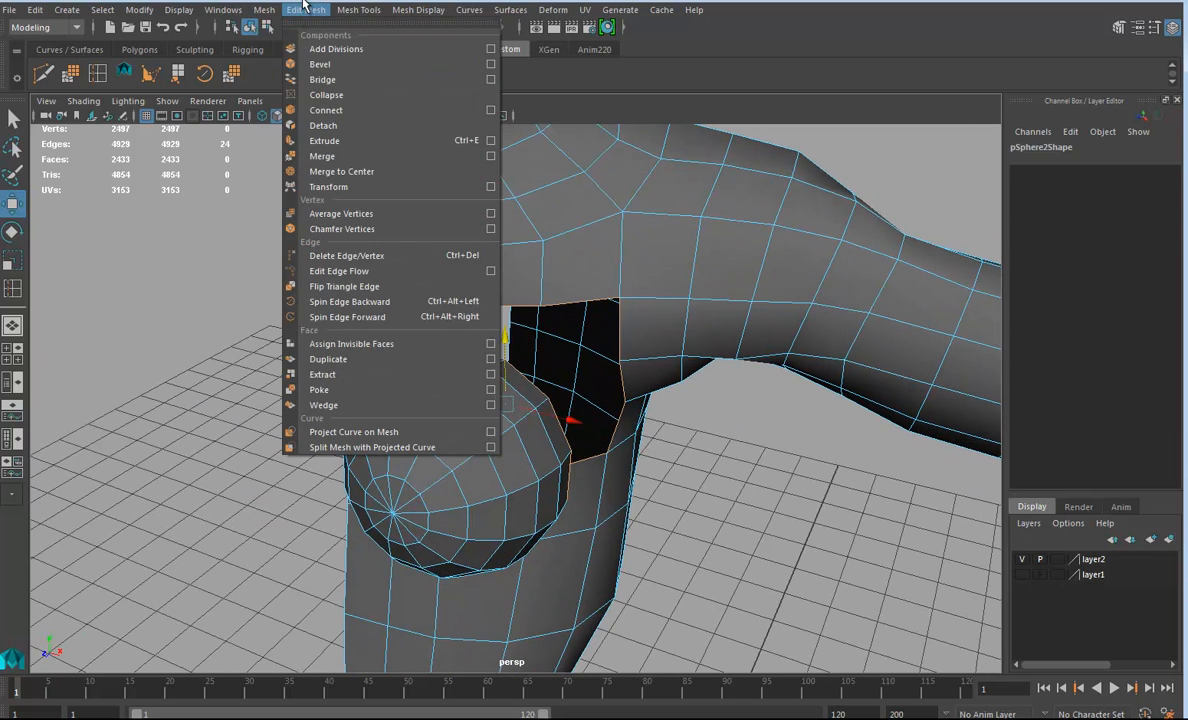
pyautogui.click(322, 80)
# - Select the edge loop at the dome's base and average its vertices three times
pyautogui.keyDown('alt'); pyautogui.moveTo(540, 470); pyautogui.dragTo(403, 387); pyautogui.keyUp('alt')
pyautogui.doubleClick(382, 366)
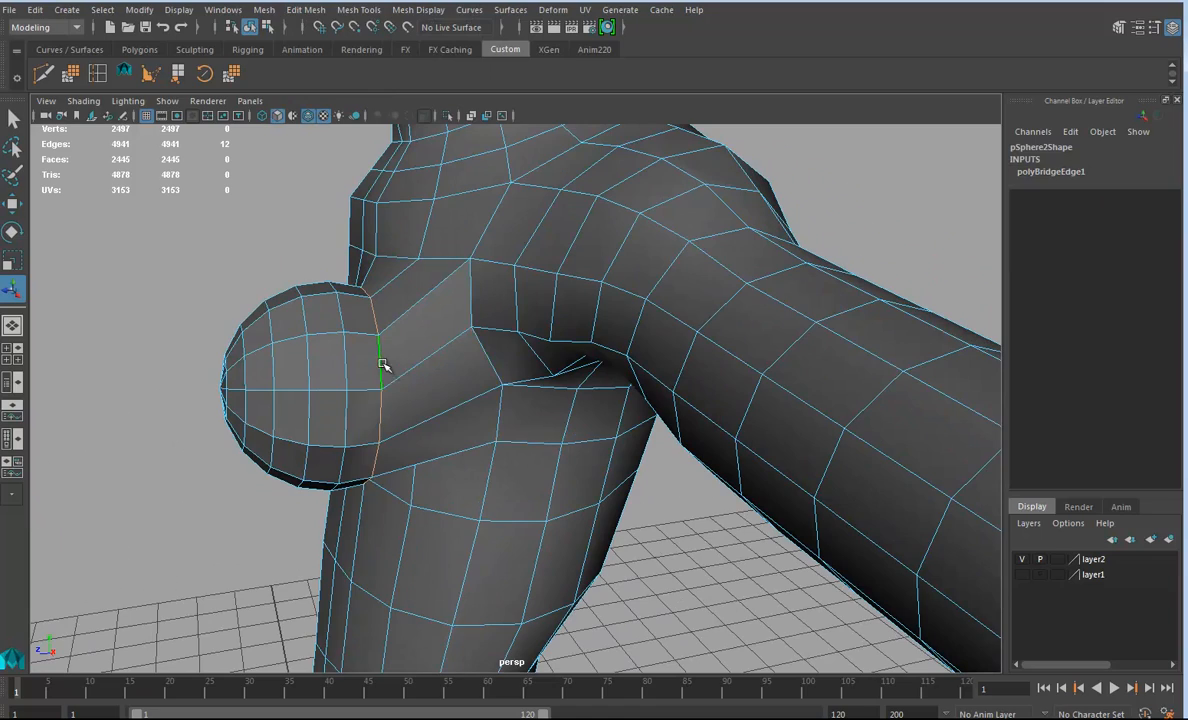
pyautogui.keyDown('alt'); pyautogui.moveTo(522, 377); pyautogui.dragTo(376, 350); pyautogui.keyUp('alt')
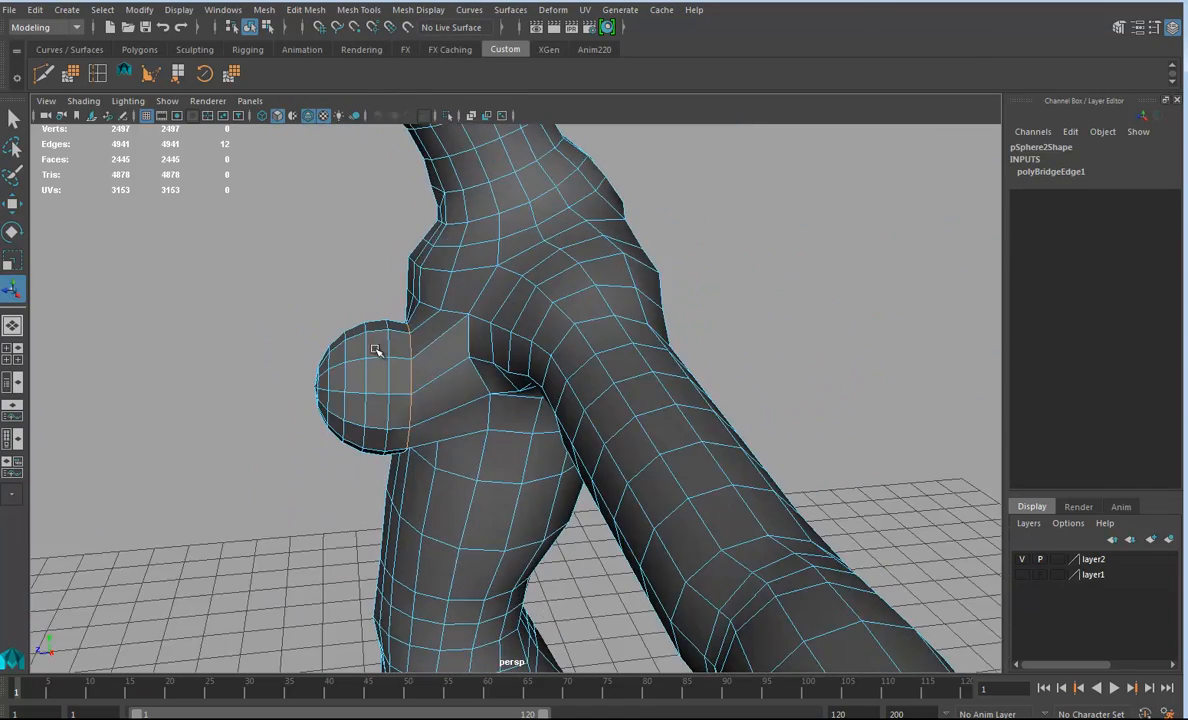
pyautogui.click(232, 74)
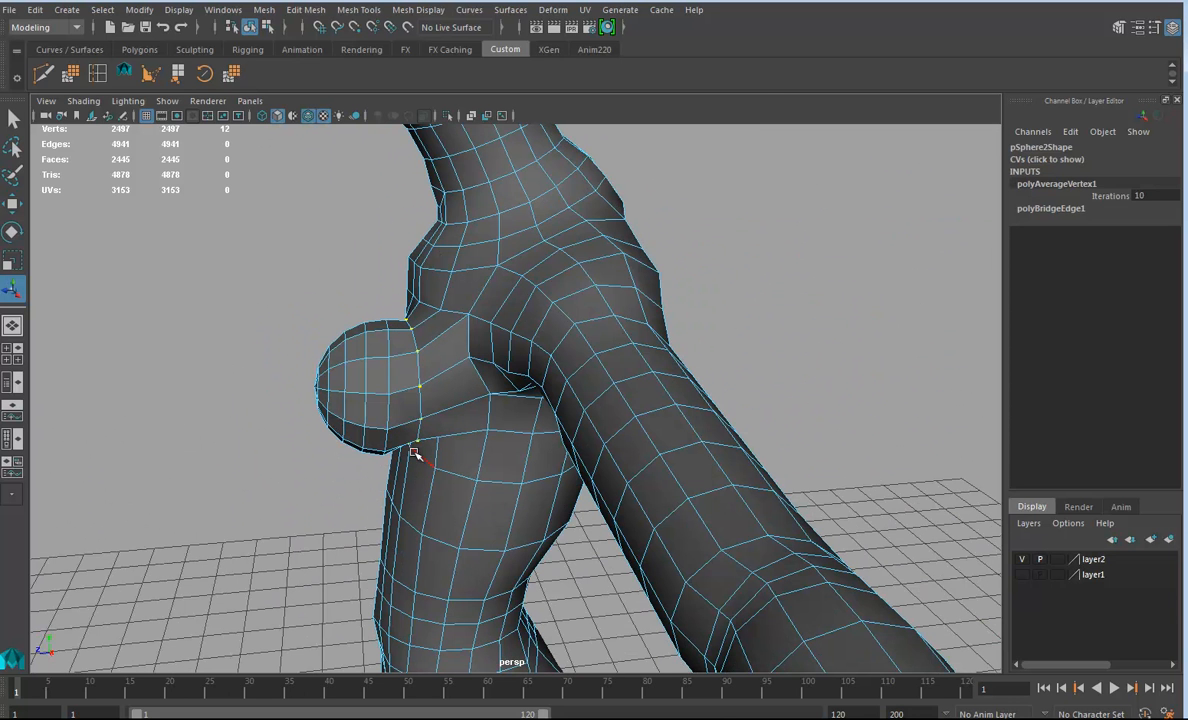
pyautogui.press('g')
pyautogui.press('g')
# - Select the chest edges just above the breast and average their vertices three times
pyautogui.keyDown('alt'); pyautogui.moveTo(509, 398); pyautogui.dragTo(444, 308); pyautogui.keyUp('alt')
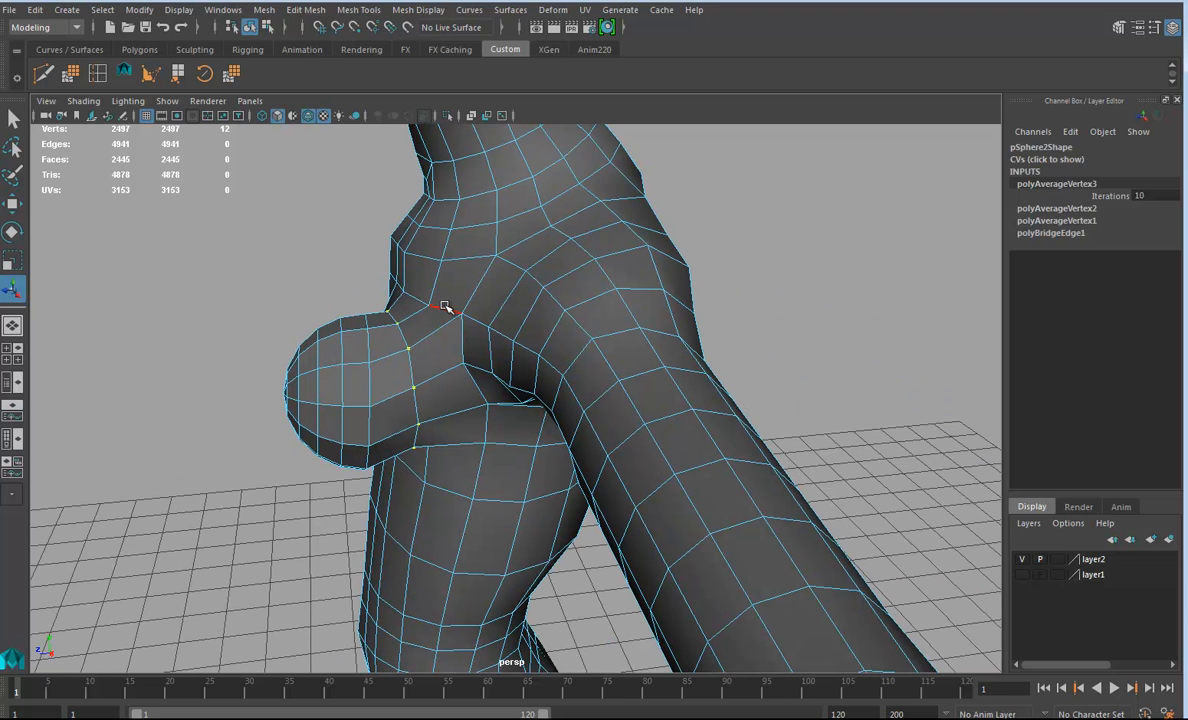
pyautogui.doubleClick(444, 306)
pyautogui.press('g')
pyautogui.press('g')
pyautogui.press('g')
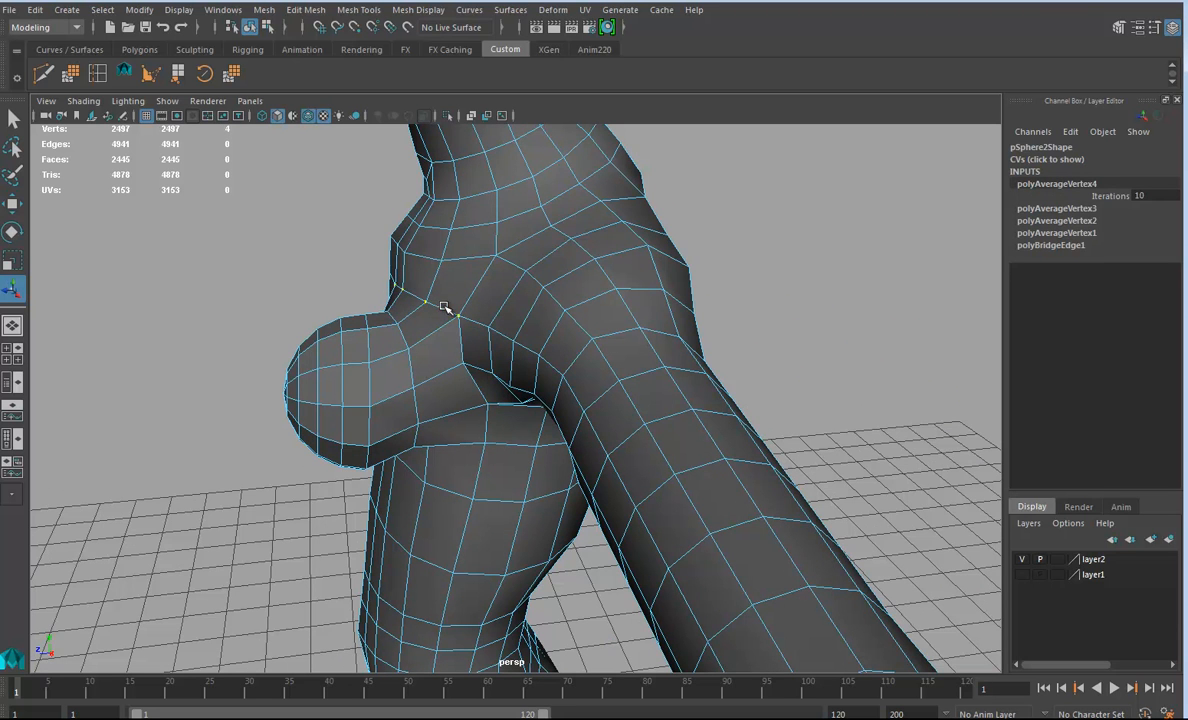
# - Turn on Soft Select and move the vertices at the breast's front to reshape it, returning to object selection
pyautogui.keyDown('alt'); pyautogui.moveTo(436, 415); pyautogui.dragTo(363, 379); pyautogui.keyUp('alt')
pyautogui.moveTo(361, 341); pyautogui.dragTo(297, 361, button='right')
pyautogui.keyDown('alt'); pyautogui.moveTo(297, 361); pyautogui.dragTo(354, 432); pyautogui.keyUp('alt')
pyautogui.keyDown('alt'); pyautogui.moveTo(371, 424); pyautogui.dragTo(381, 376); pyautogui.keyUp('alt')
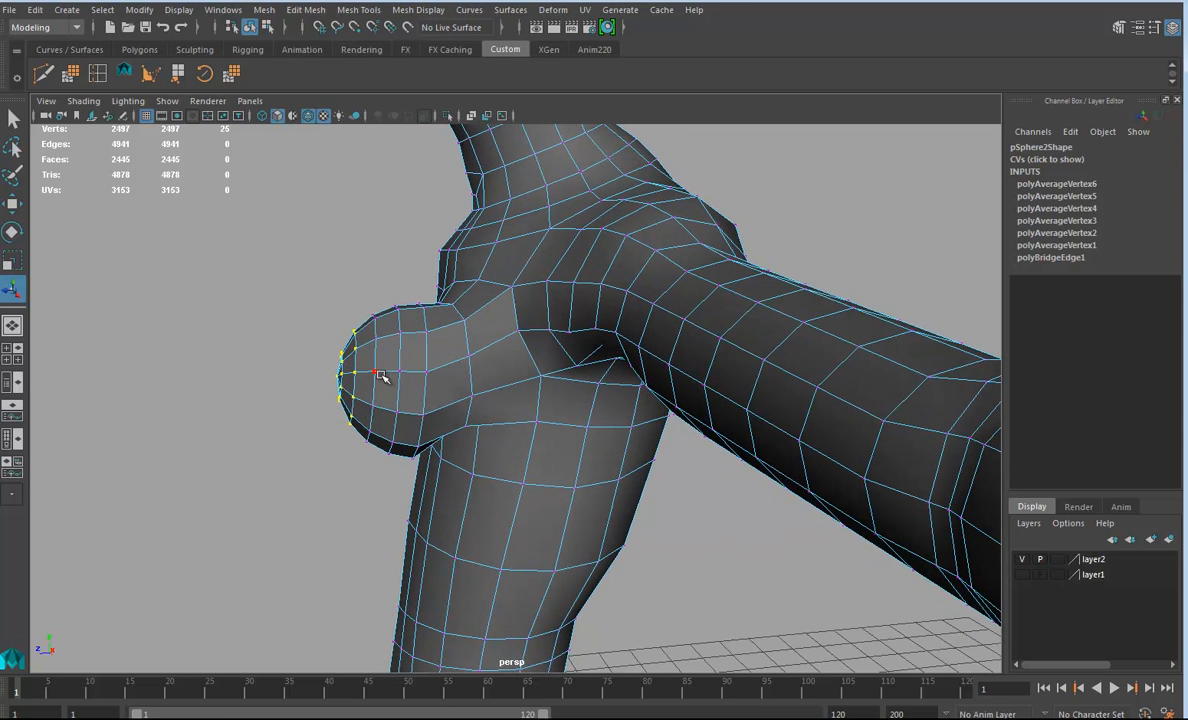
pyautogui.press('b')
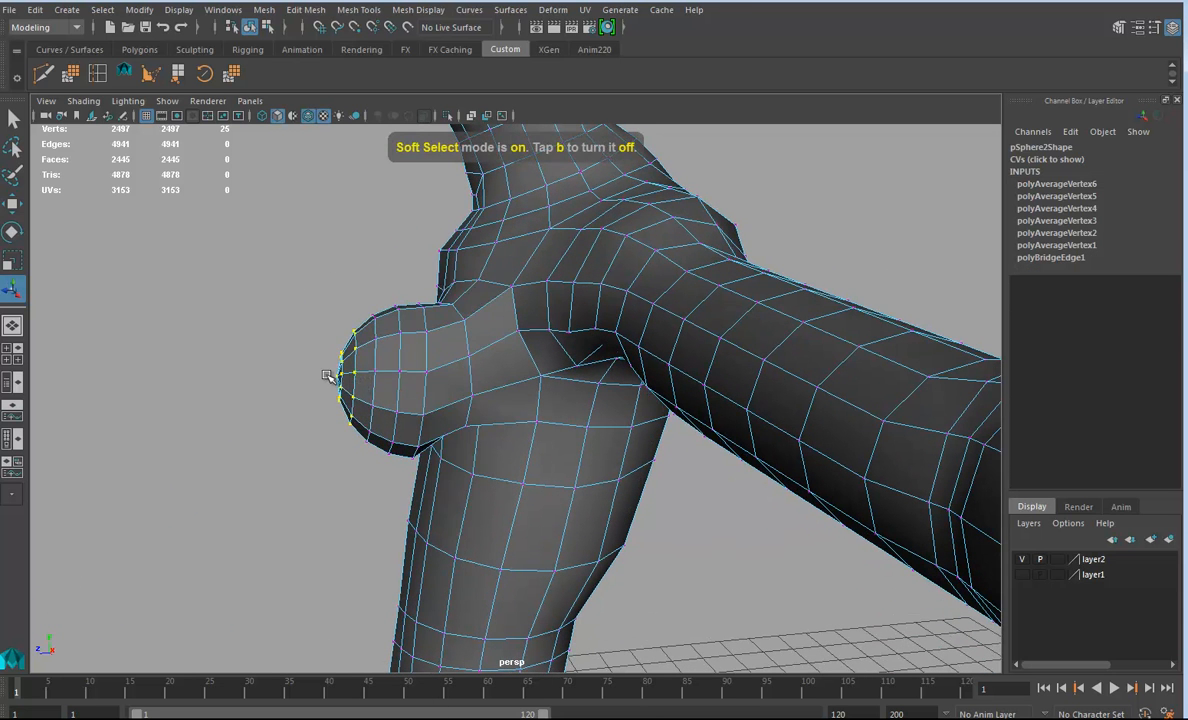
pyautogui.press('w')
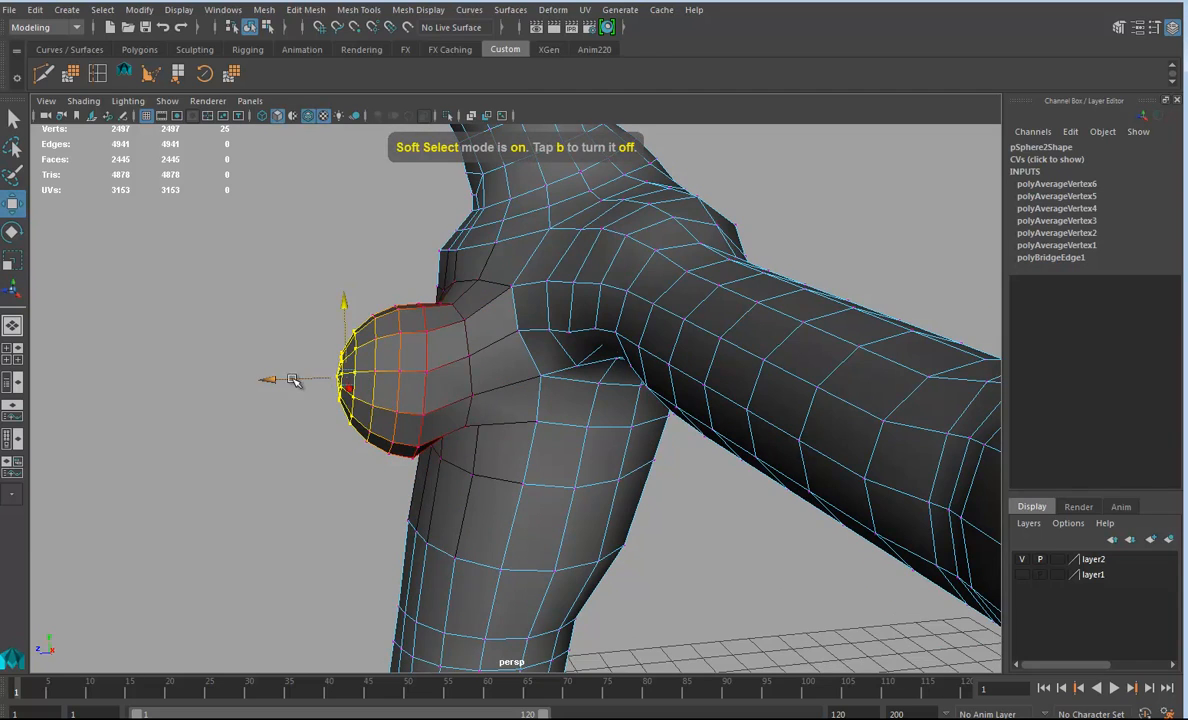
pyautogui.keyDown('alt'); pyautogui.moveTo(284, 385); pyautogui.dragTo(514, 365); pyautogui.keyUp('alt')
pyautogui.click(510, 355)
pyautogui.keyDown('alt'); pyautogui.moveTo(505, 300); pyautogui.dragTo(473, 462); pyautogui.keyUp('alt')
pyautogui.moveTo(398, 390); pyautogui.dragTo(468, 334, button='right')
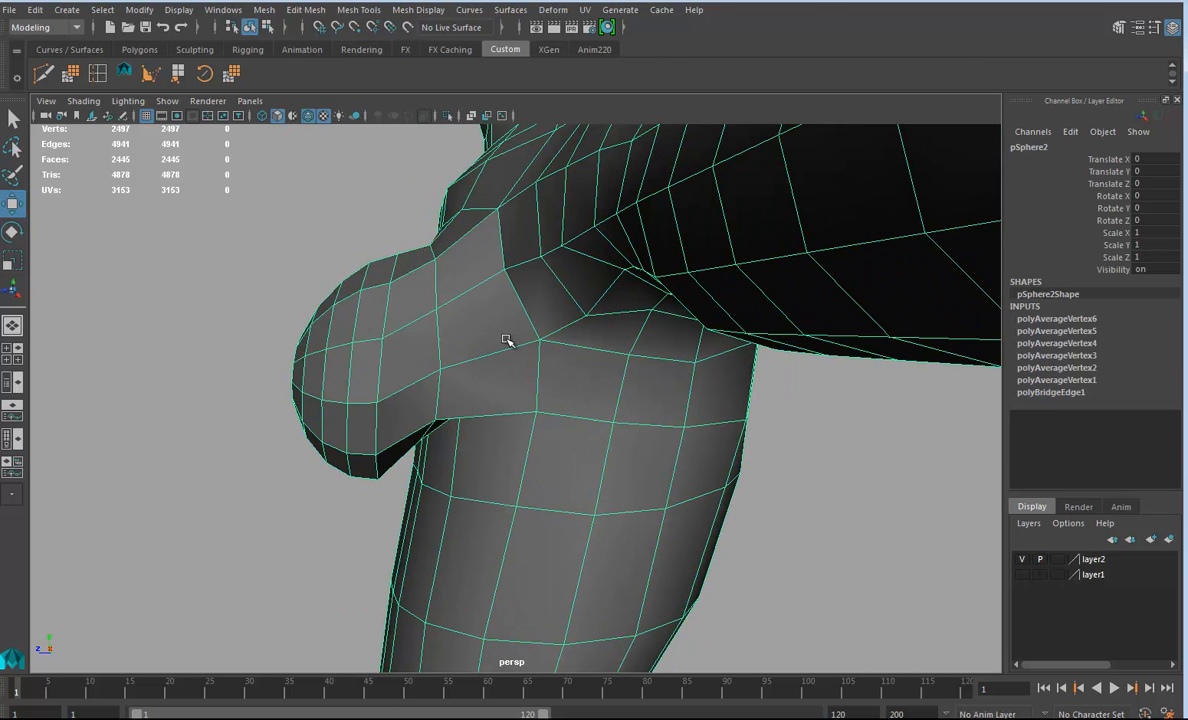
# - Relax the mesh around the breast and its underside with the Sculpt Geometry Tool at radius 3.3338 and opacity 0.1337
pyautogui.moveTo(496, 332); pyautogui.dragTo(455, 673, button='right')
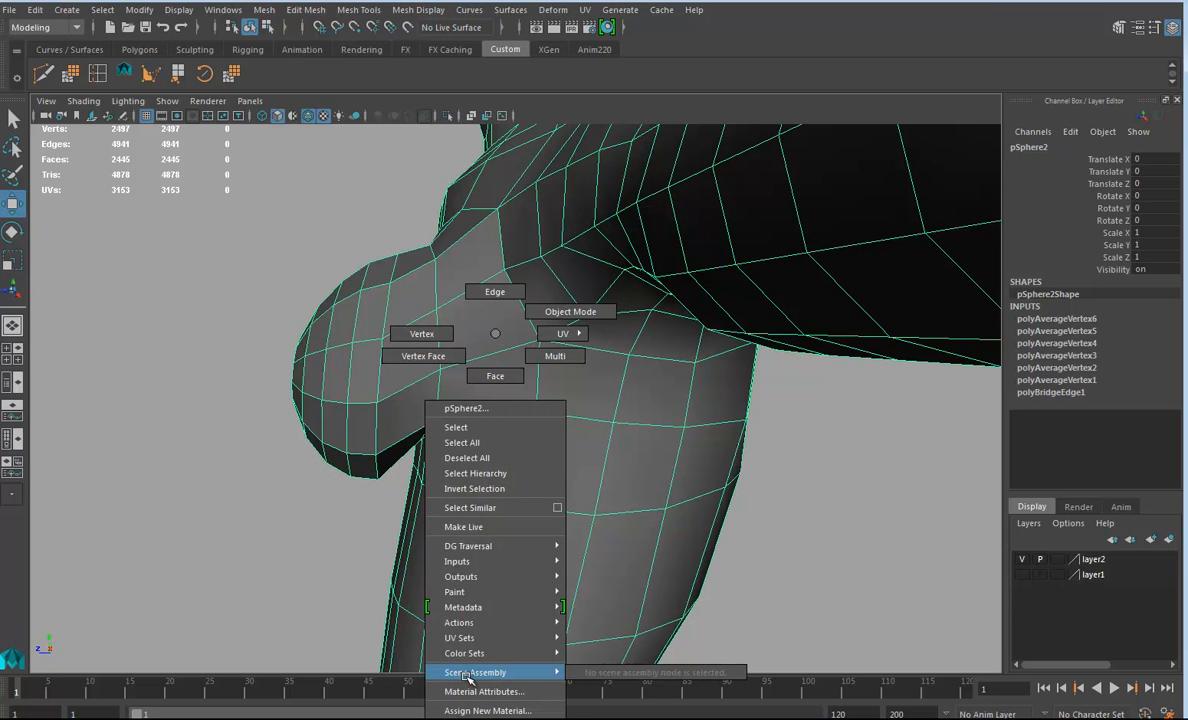
pyautogui.moveTo(465, 677)
pyautogui.mouseDown(button='right')
pyautogui.moveTo(450, 591)
pyautogui.moveTo(565, 592)
pyautogui.moveTo(598, 624)
pyautogui.mouseUp(button='right')
pyautogui.moveTo(398, 392)
pyautogui.keyDown('alt'); pyautogui.mouseDown()
pyautogui.moveTo(575, 440)
pyautogui.moveTo(510, 352)
pyautogui.mouseUp(); pyautogui.keyUp('alt')
pyautogui.moveTo(480, 265)
pyautogui.keyDown('alt'); pyautogui.mouseDown()
pyautogui.moveTo(575, 337)
pyautogui.moveTo(459, 337)
pyautogui.moveTo(762, 291)
pyautogui.mouseUp(); pyautogui.keyUp('alt')
pyautogui.moveTo(590, 312)
pyautogui.keyDown('alt'); pyautogui.mouseDown()
pyautogui.moveTo(684, 371)
pyautogui.moveTo(584, 289)
pyautogui.mouseUp(); pyautogui.keyUp('alt')
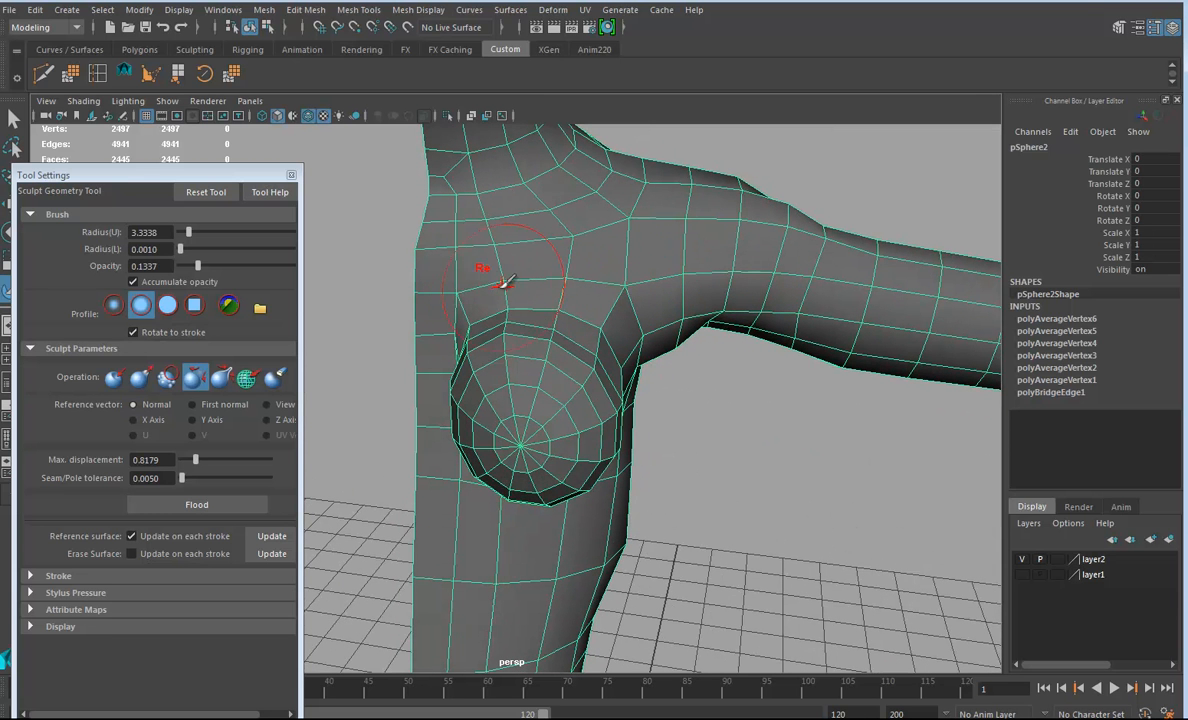
pyautogui.moveTo(522, 377)
pyautogui.keyDown('alt'); pyautogui.mouseDown()
pyautogui.moveTo(618, 347)
pyautogui.moveTo(528, 310)
pyautogui.mouseUp(); pyautogui.keyUp('alt')
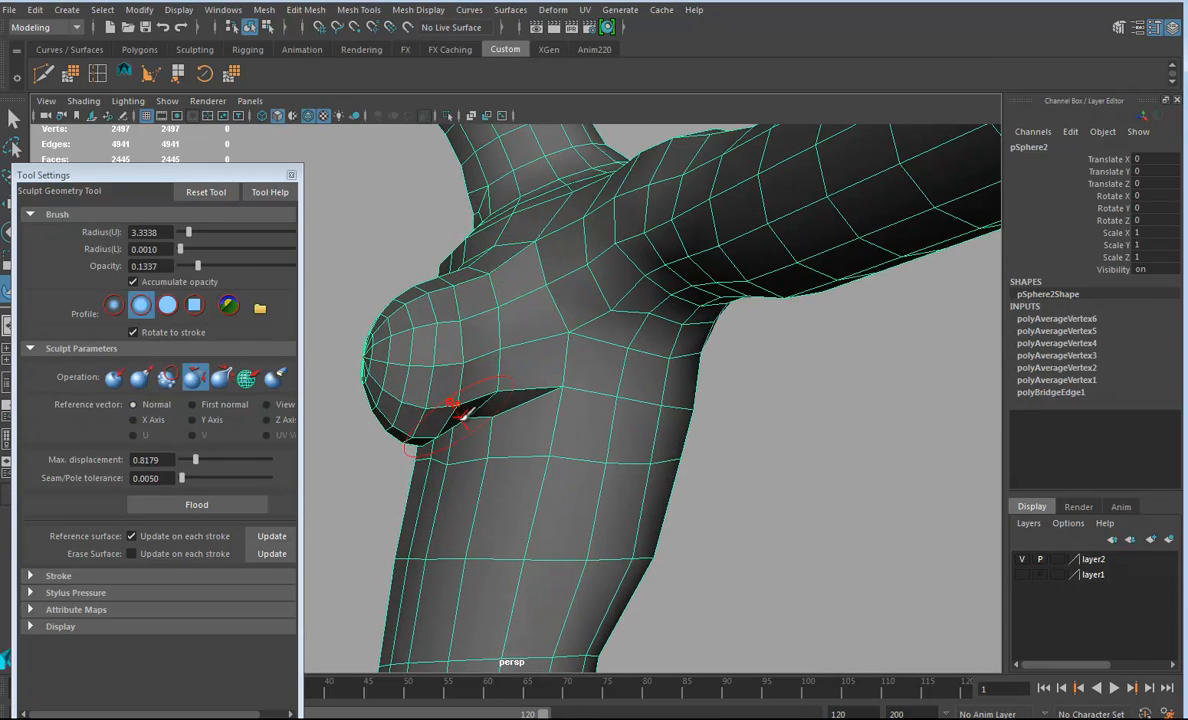
pyautogui.moveTo(450, 415)
pyautogui.keyDown('alt'); pyautogui.mouseDown()
pyautogui.moveTo(480, 425)
pyautogui.moveTo(544, 405)
pyautogui.moveTo(605, 416)
pyautogui.moveTo(557, 312)
pyautogui.moveTo(555, 345)
pyautogui.mouseUp(); pyautogui.keyUp('alt')
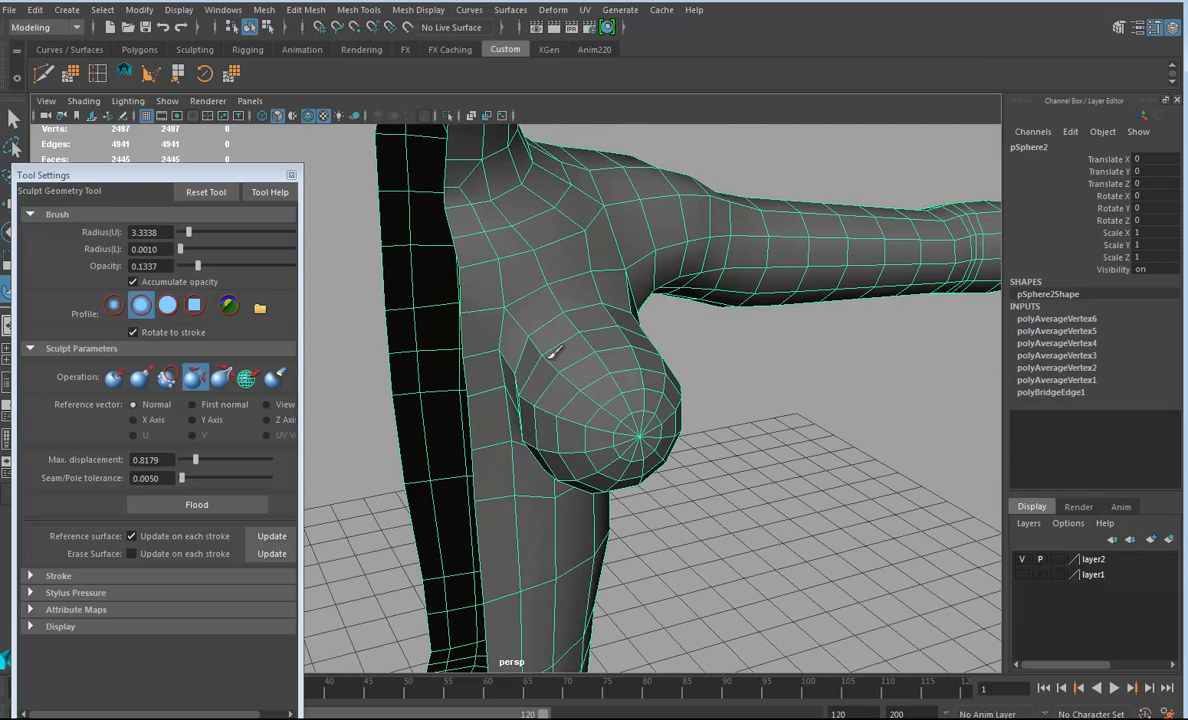
pyautogui.keyDown('alt'); pyautogui.moveTo(520, 473); pyautogui.dragTo(530, 392); pyautogui.keyUp('alt')
pyautogui.keyDown('alt'); pyautogui.moveTo(521, 329); pyautogui.dragTo(619, 362); pyautogui.keyUp('alt')
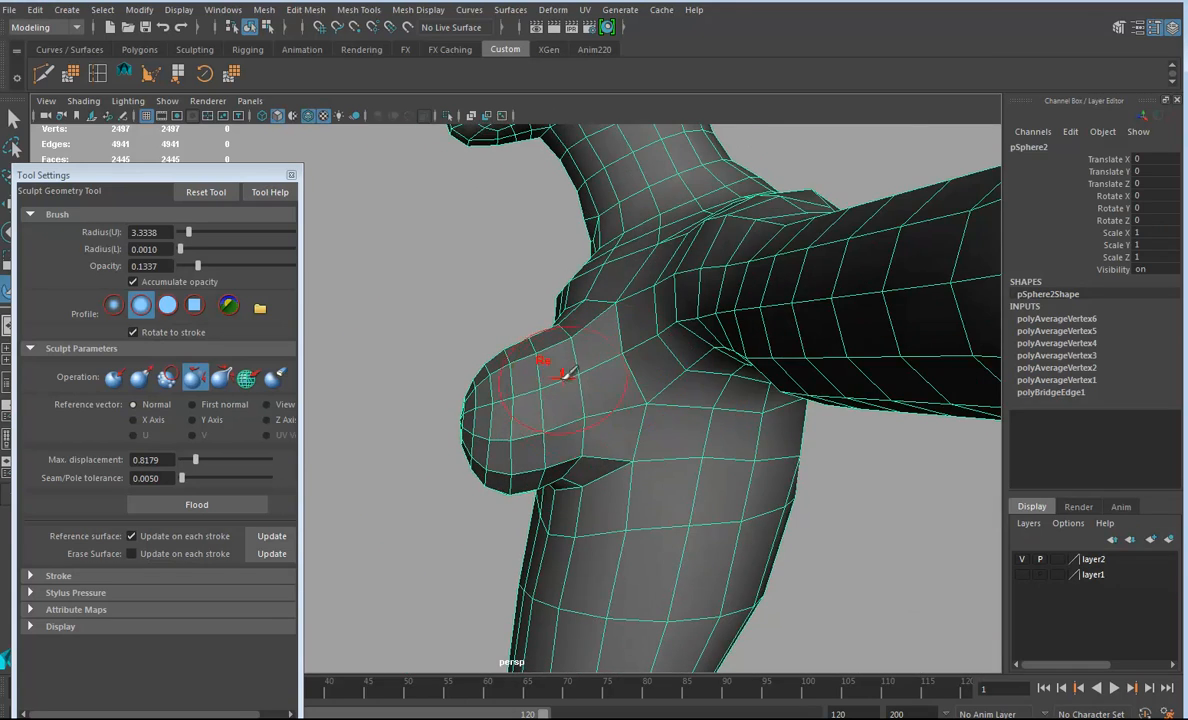
# - Relax the upper chest and shoulder with the sculpt brush, close the tool settings and return to the Move tool
pyautogui.keyDown('alt'); pyautogui.moveTo(573, 443); pyautogui.dragTo(925, 300); pyautogui.keyUp('alt')
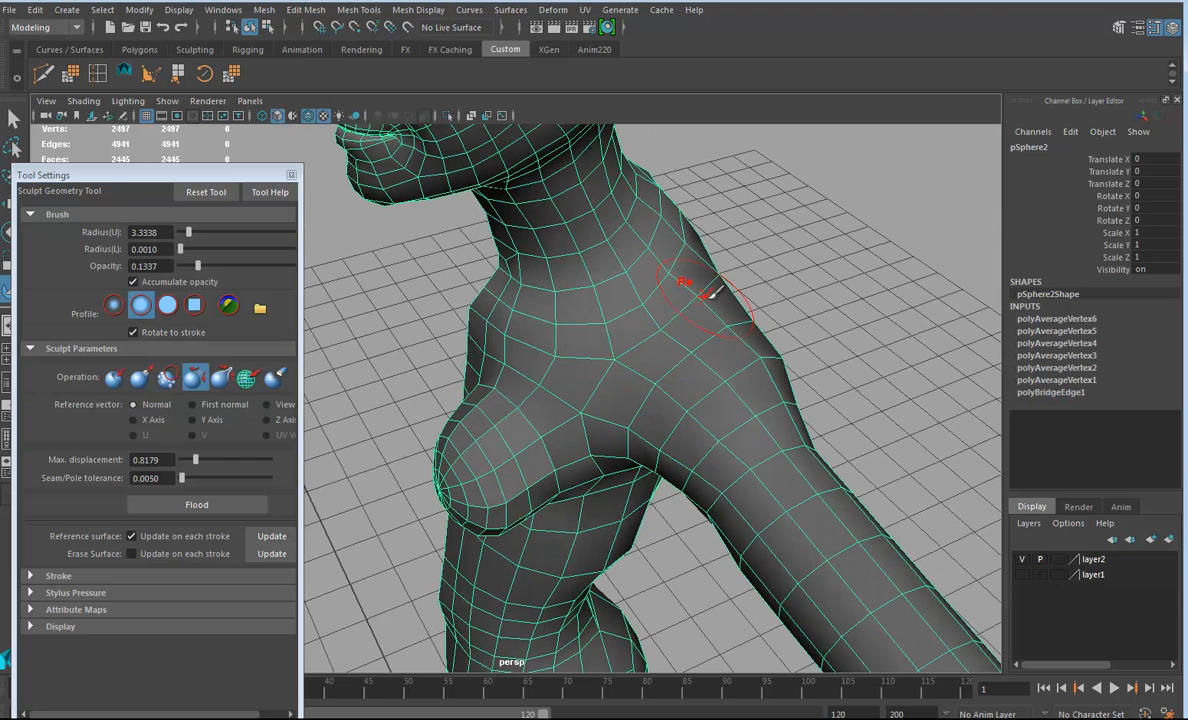
pyautogui.keyDown('alt'); pyautogui.moveTo(660, 311); pyautogui.dragTo(676, 371); pyautogui.keyUp('alt')
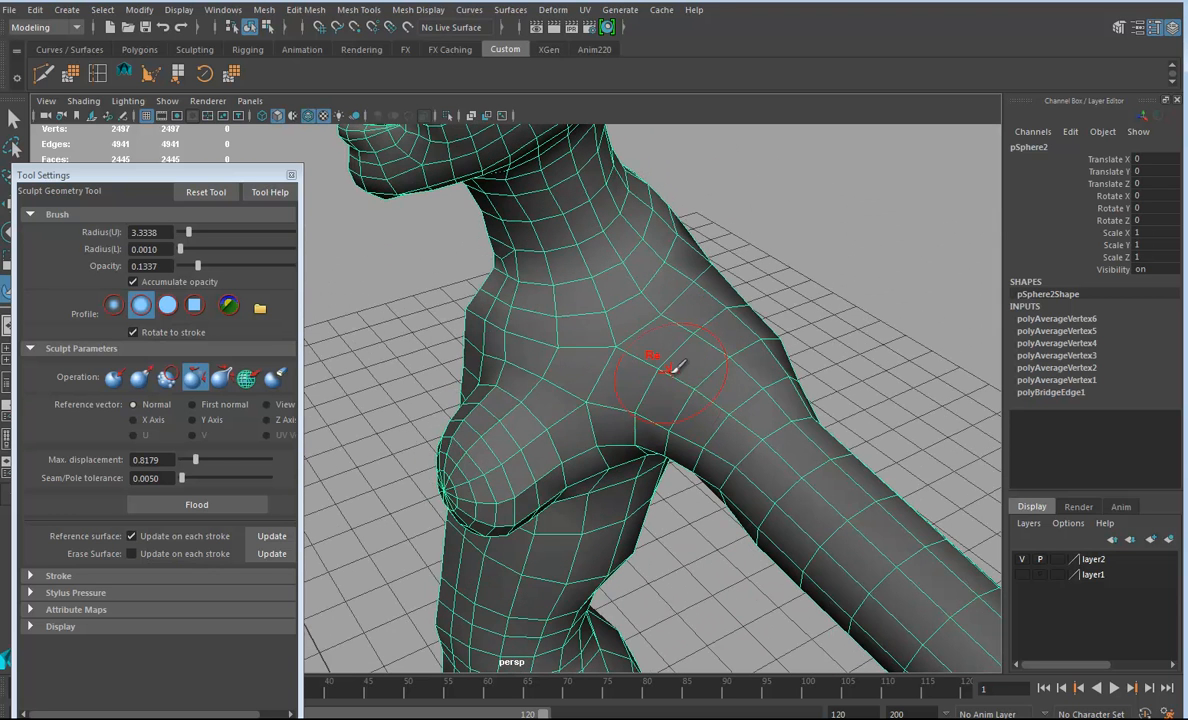
pyautogui.click(291, 176)
pyautogui.click(13, 204)
# - Inspect the full mirrored figure from several angles with the original body half selected
pyautogui.keyDown('alt'); pyautogui.moveTo(540, 440); pyautogui.dragTo(762, 421); pyautogui.keyUp('alt')
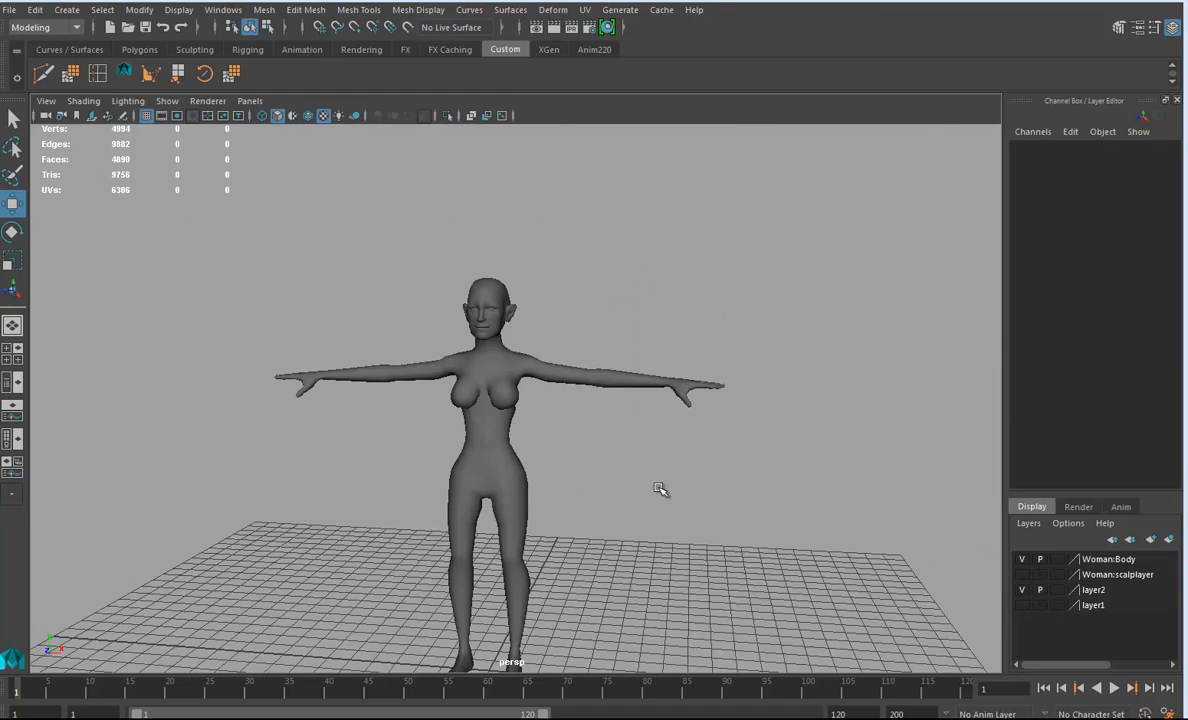
pyautogui.keyDown('alt'); pyautogui.moveTo(660, 489); pyautogui.dragTo(438, 453); pyautogui.keyUp('alt')
pyautogui.keyDown('alt'); pyautogui.moveTo(438, 453); pyautogui.dragTo(563, 600, button='right'); pyautogui.keyUp('alt')
pyautogui.click(477, 410)
pyautogui.keyDown('alt'); pyautogui.moveTo(477, 410); pyautogui.dragTo(570, 416); pyautogui.keyUp('alt')
pyautogui.keyDown('alt'); pyautogui.moveTo(570, 416); pyautogui.dragTo(648, 311, button='right'); pyautogui.keyUp('alt')
pyautogui.keyDown('alt'); pyautogui.moveTo(648, 311); pyautogui.dragTo(702, 176, button='middle'); pyautogui.keyUp('alt')
pyautogui.keyDown('alt'); pyautogui.moveTo(727, 438); pyautogui.dragTo(684, 472, button='right'); pyautogui.keyUp('alt')
pyautogui.keyDown('alt'); pyautogui.moveTo(684, 472); pyautogui.dragTo(636, 468); pyautogui.keyUp('alt')
pyautogui.keyDown('alt'); pyautogui.moveTo(512, 480); pyautogui.dragTo(528, 533); pyautogui.keyUp('alt')
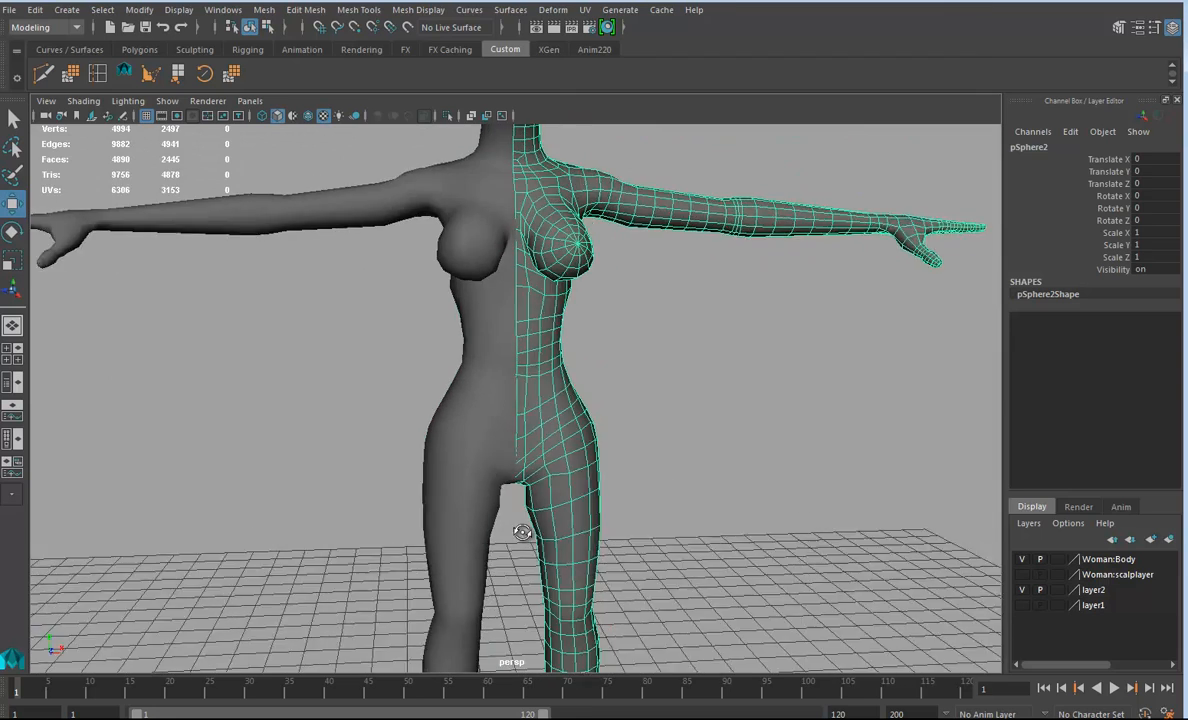
# - Select the centre-line vertices at the crotch and snap them to the grid along X
pyautogui.keyDown('alt'); pyautogui.moveTo(528, 533); pyautogui.dragTo(668, 527, button='right'); pyautogui.keyUp('alt')
pyautogui.keyDown('alt'); pyautogui.moveTo(668, 527); pyautogui.dragTo(561, 468); pyautogui.keyUp('alt')
pyautogui.moveTo(520, 345); pyautogui.dragTo(447, 359, button='right')
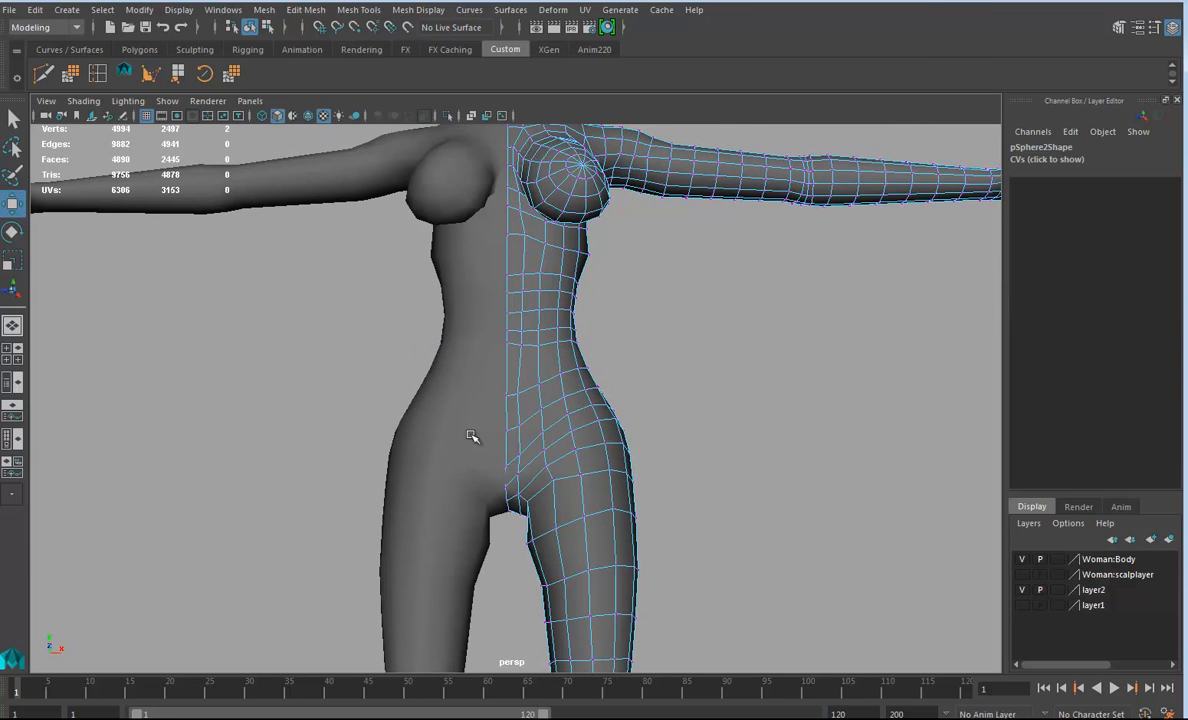
pyautogui.moveTo(514, 538); pyautogui.dragTo(515, 540)
pyautogui.keyDown('alt'); pyautogui.moveTo(515, 540); pyautogui.dragTo(525, 468); pyautogui.keyUp('alt')
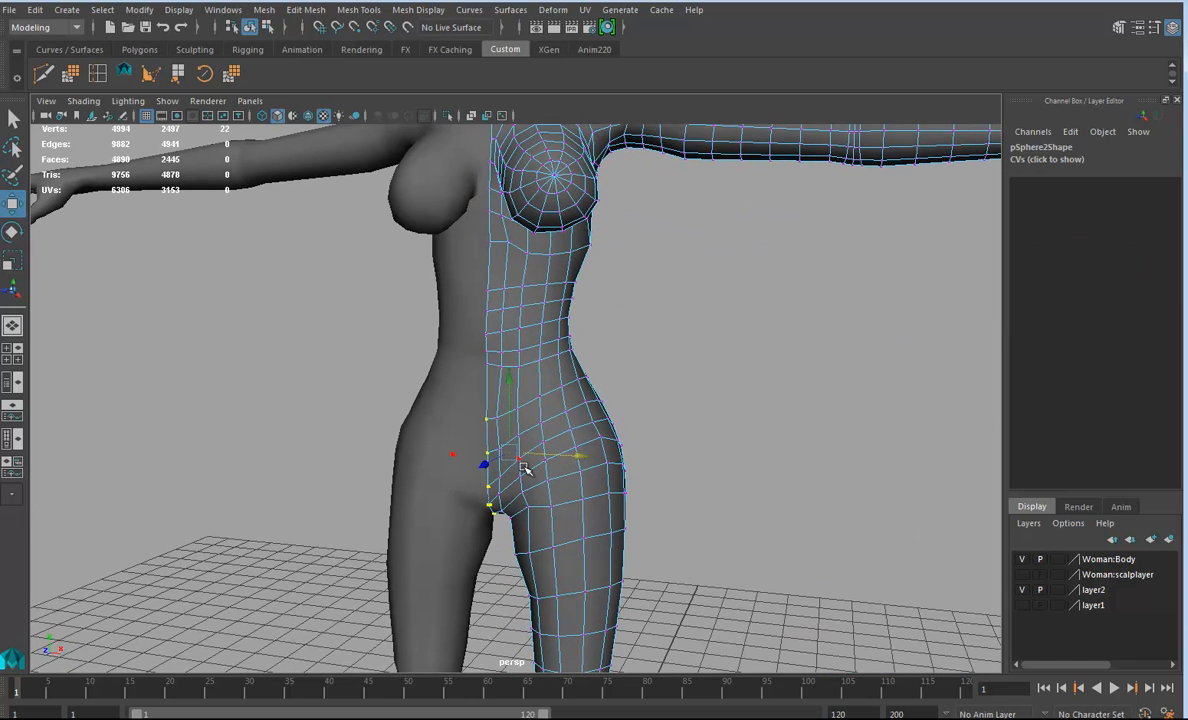
pyautogui.press('x')
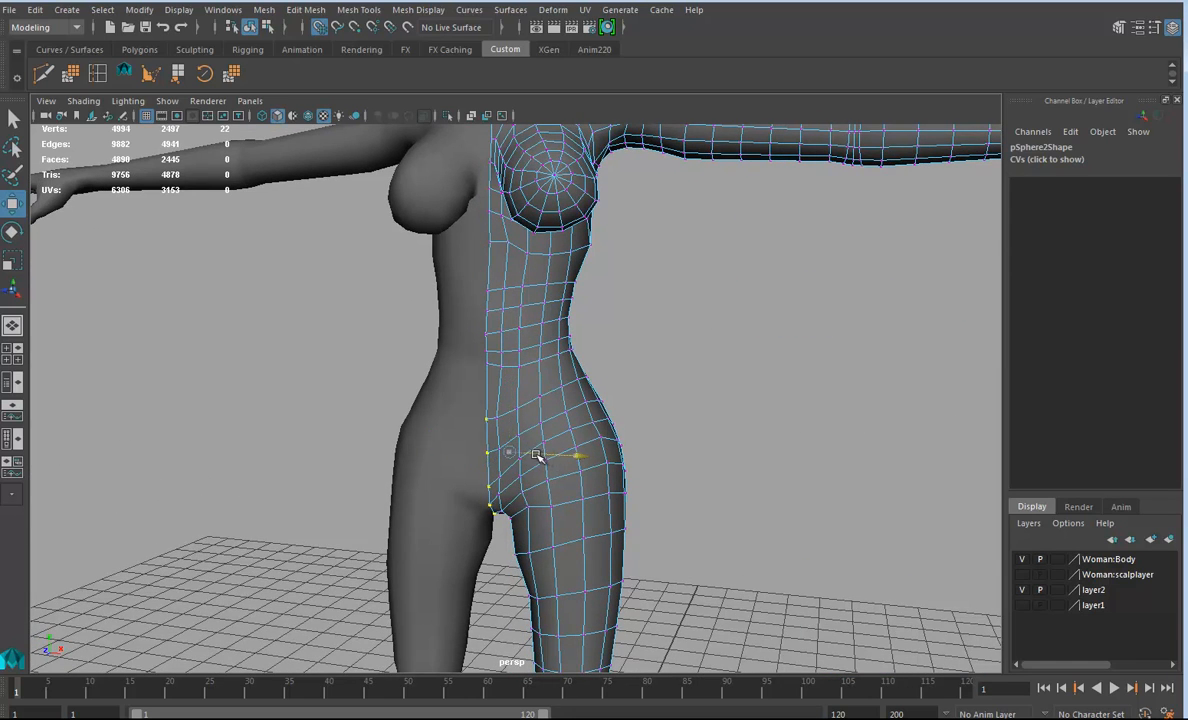
pyautogui.keyDown('alt'); pyautogui.moveTo(646, 551); pyautogui.dragTo(661, 604); pyautogui.keyUp('alt')
pyautogui.keyDown('alt'); pyautogui.moveTo(590, 457); pyautogui.dragTo(576, 470); pyautogui.keyUp('alt')
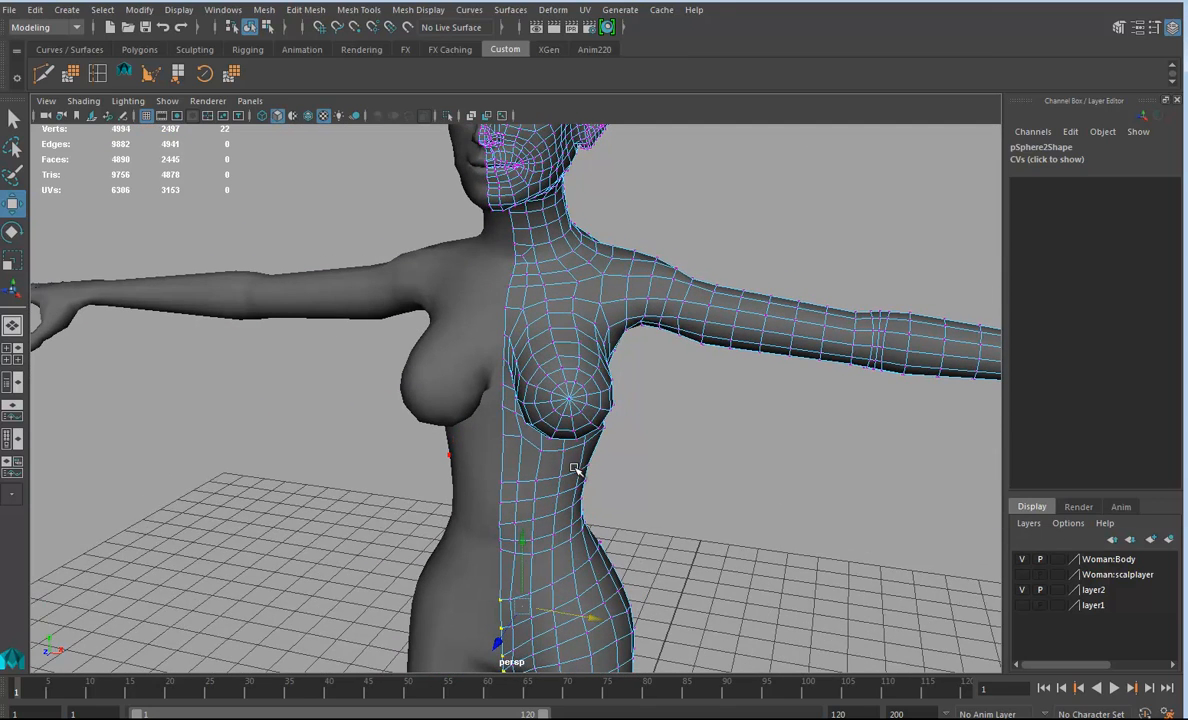
# - Examine the edge flow around the breast up close in edge selection mode
pyautogui.keyDown('alt'); pyautogui.moveTo(628, 403); pyautogui.dragTo(695, 442); pyautogui.keyUp('alt')
pyautogui.keyDown('alt'); pyautogui.moveTo(695, 442); pyautogui.dragTo(846, 484, button='right'); pyautogui.keyUp('alt')
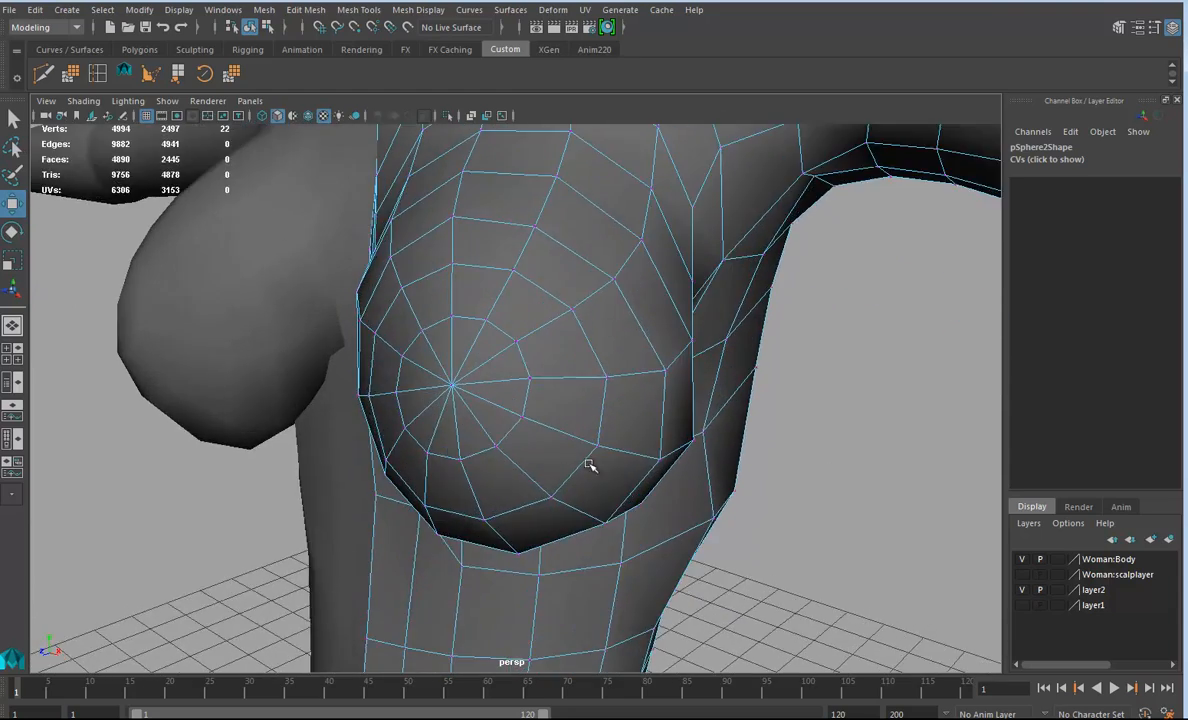
pyautogui.keyDown('alt'); pyautogui.moveTo(552, 436); pyautogui.dragTo(595, 556, button='middle'); pyautogui.keyUp('alt')
pyautogui.keyDown('alt'); pyautogui.moveTo(556, 540); pyautogui.dragTo(451, 504, button='right'); pyautogui.keyUp('alt')
pyautogui.keyDown('alt'); pyautogui.moveTo(563, 471); pyautogui.dragTo(599, 479); pyautogui.keyUp('alt')
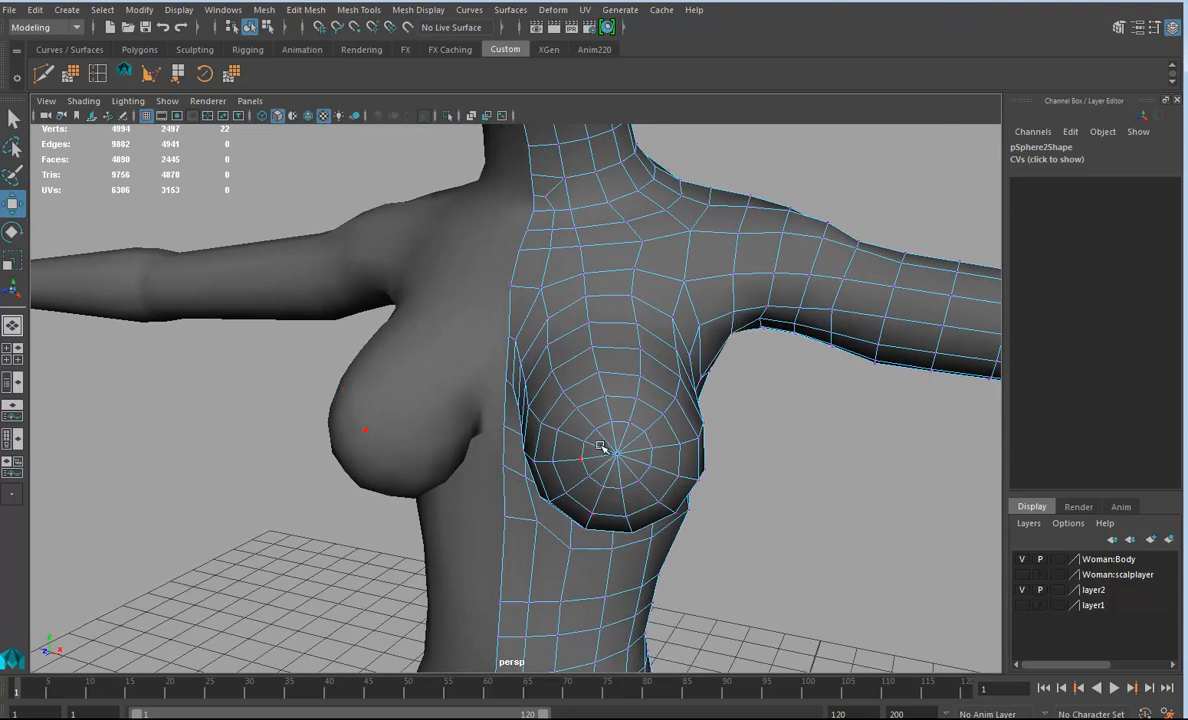
pyautogui.rightClick(630, 440)
pyautogui.moveTo(630, 440); pyautogui.dragTo(614, 294, button='right')
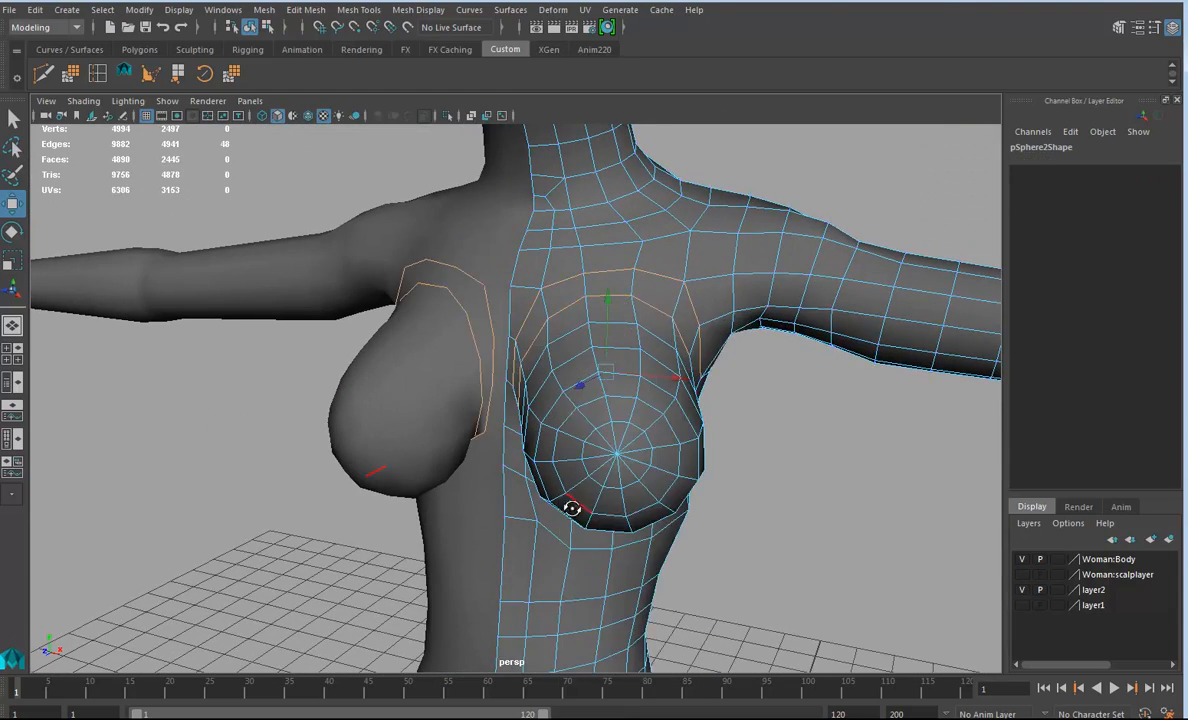
# - Delete eight of the spoke edges meeting at the breast's tip, keeping a cross of four
pyautogui.keyDown('alt'); pyautogui.moveTo(576, 510); pyautogui.dragTo(732, 546, button='right'); pyautogui.keyUp('alt')
pyautogui.keyDown('alt'); pyautogui.moveTo(732, 546); pyautogui.dragTo(658, 500, button='middle'); pyautogui.keyUp('alt')
pyautogui.click(605, 452)
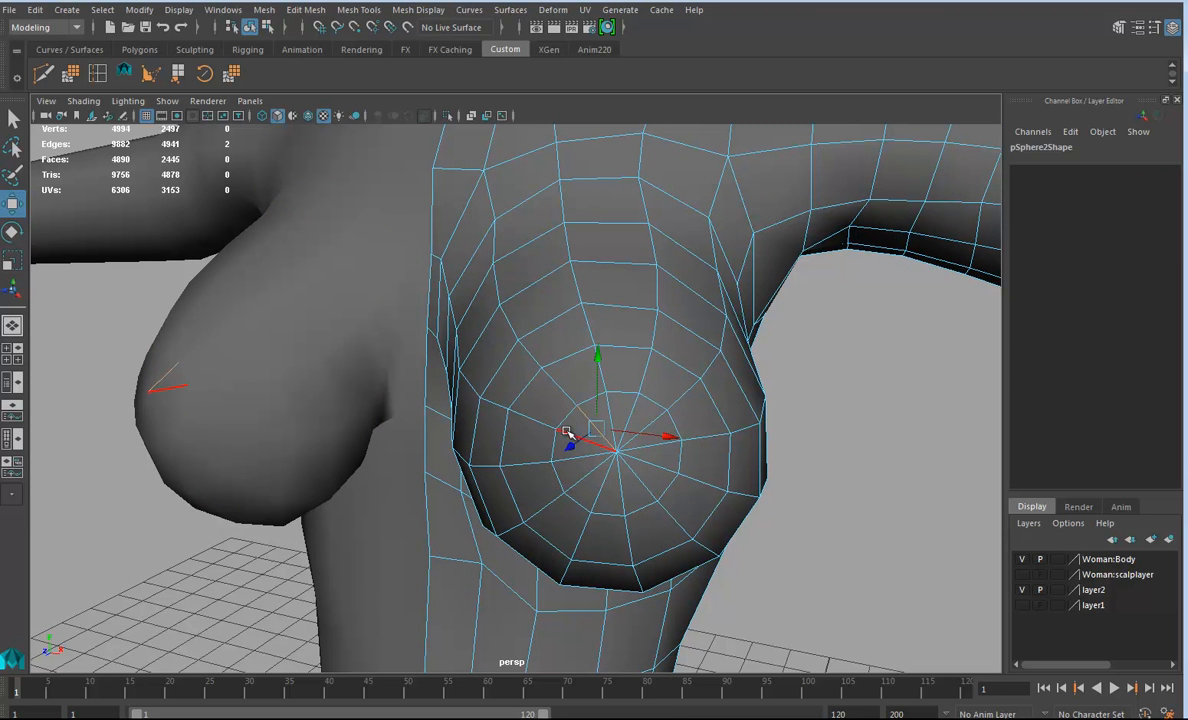
pyautogui.keyDown('shift'); pyautogui.click(633, 430); pyautogui.keyUp('shift')
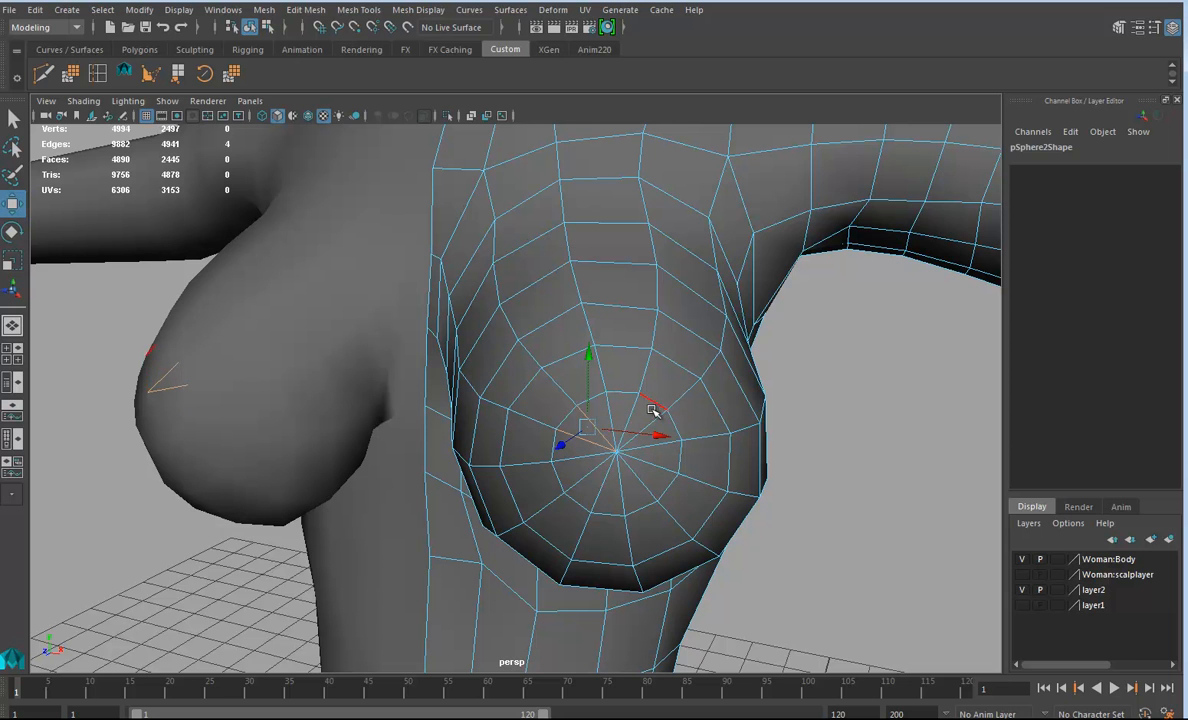
pyautogui.keyDown('shift'); pyautogui.click(647, 418); pyautogui.keyUp('shift')
pyautogui.keyDown('shift'); pyautogui.click(660, 416); pyautogui.keyUp('shift')
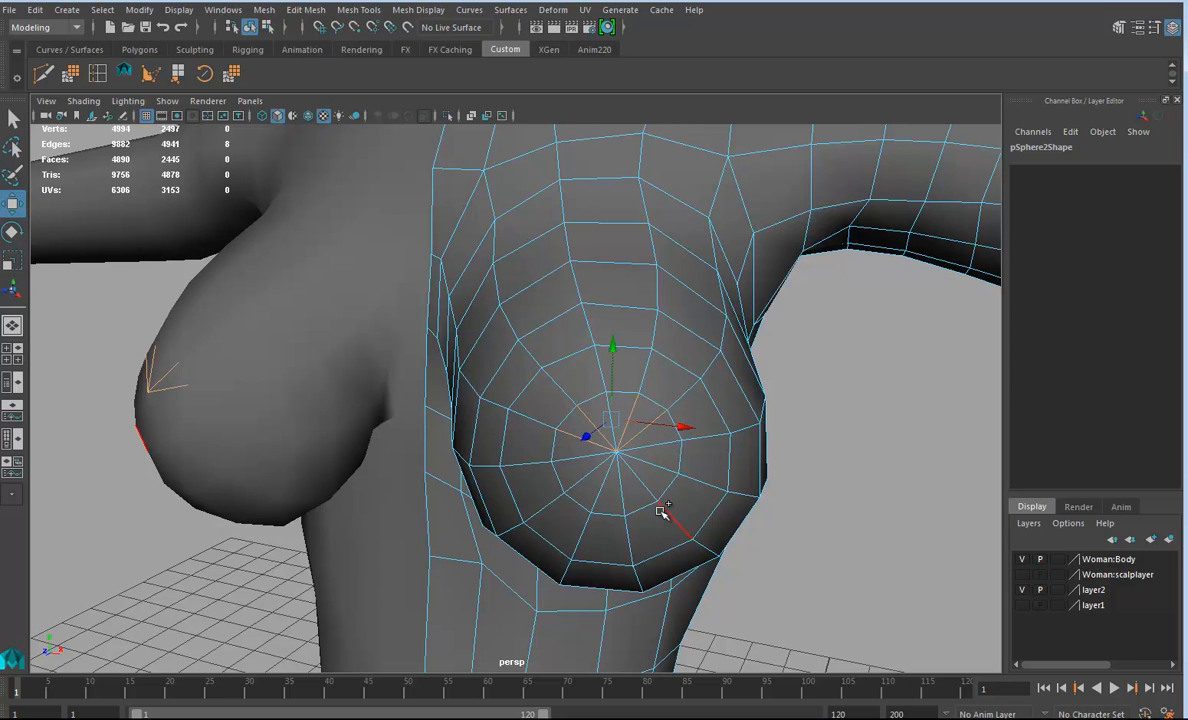
pyautogui.keyDown('shift'); pyautogui.click(655, 470); pyautogui.keyUp('shift')
pyautogui.keyDown('shift'); pyautogui.click(607, 495); pyautogui.keyUp('shift')
pyautogui.keyDown('shift'); pyautogui.click(592, 494); pyautogui.keyUp('shift')
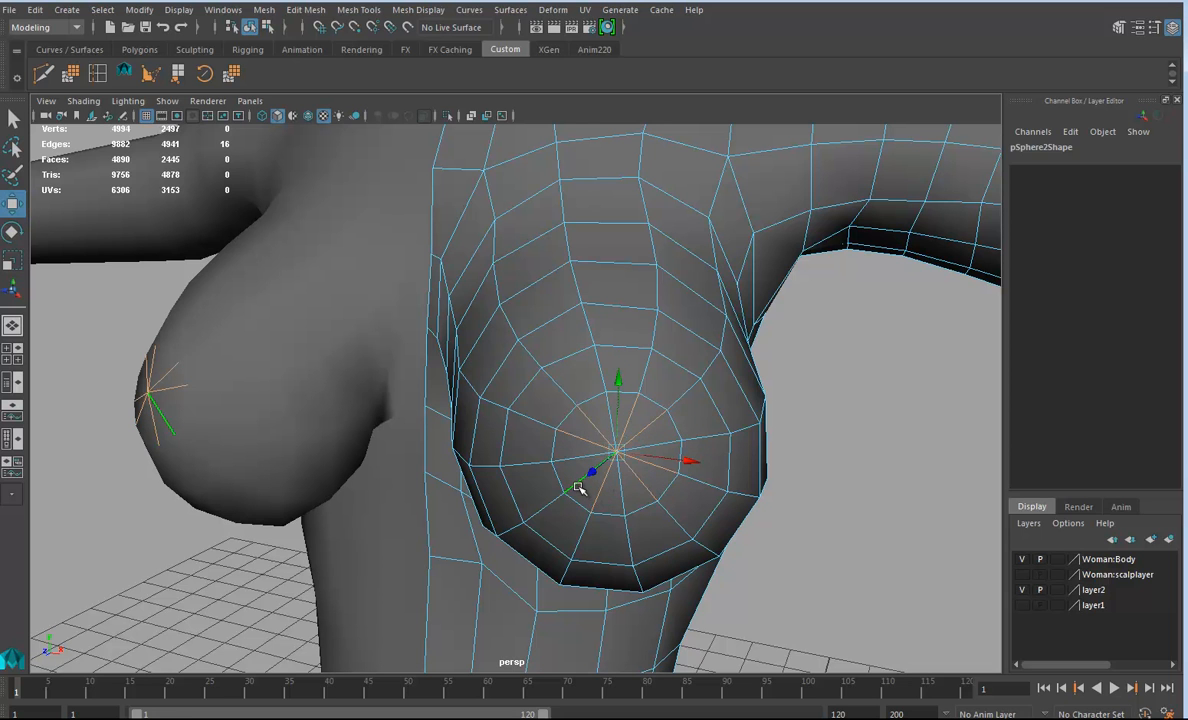
pyautogui.press('Delete')
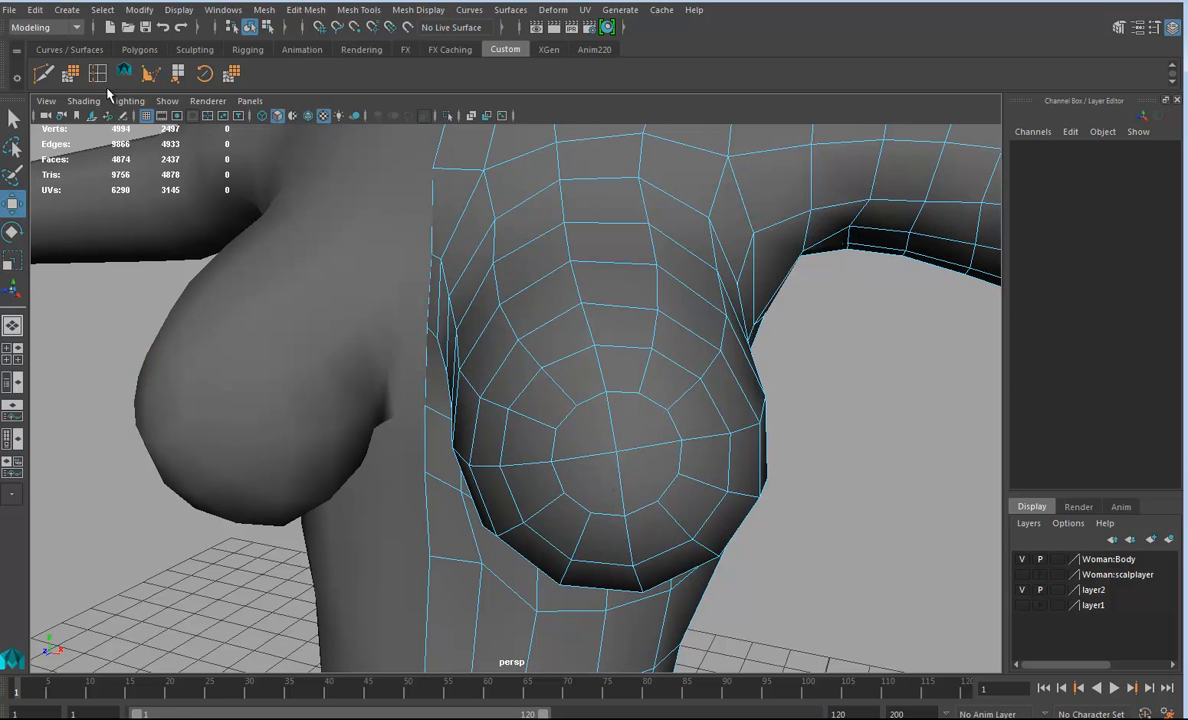
# - Make two cuts across the breast's tip, above and below the centre, splitting the four sectors into quads
pyautogui.click(43, 73)
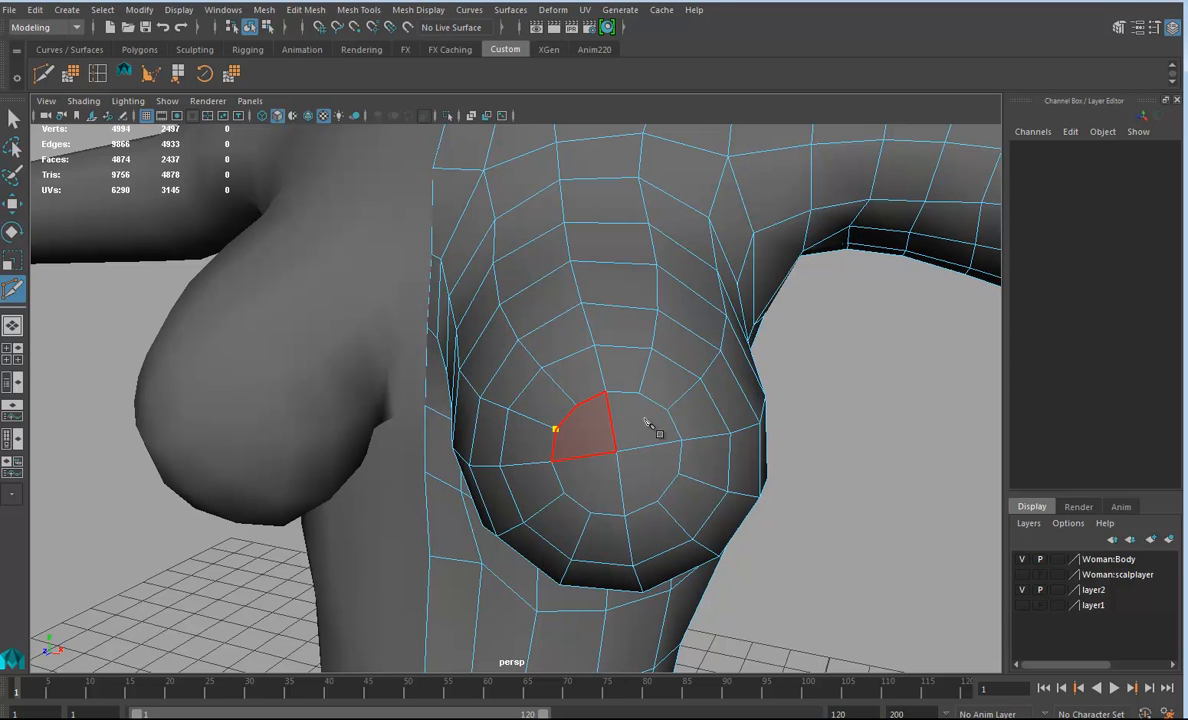
pyautogui.press('Return')
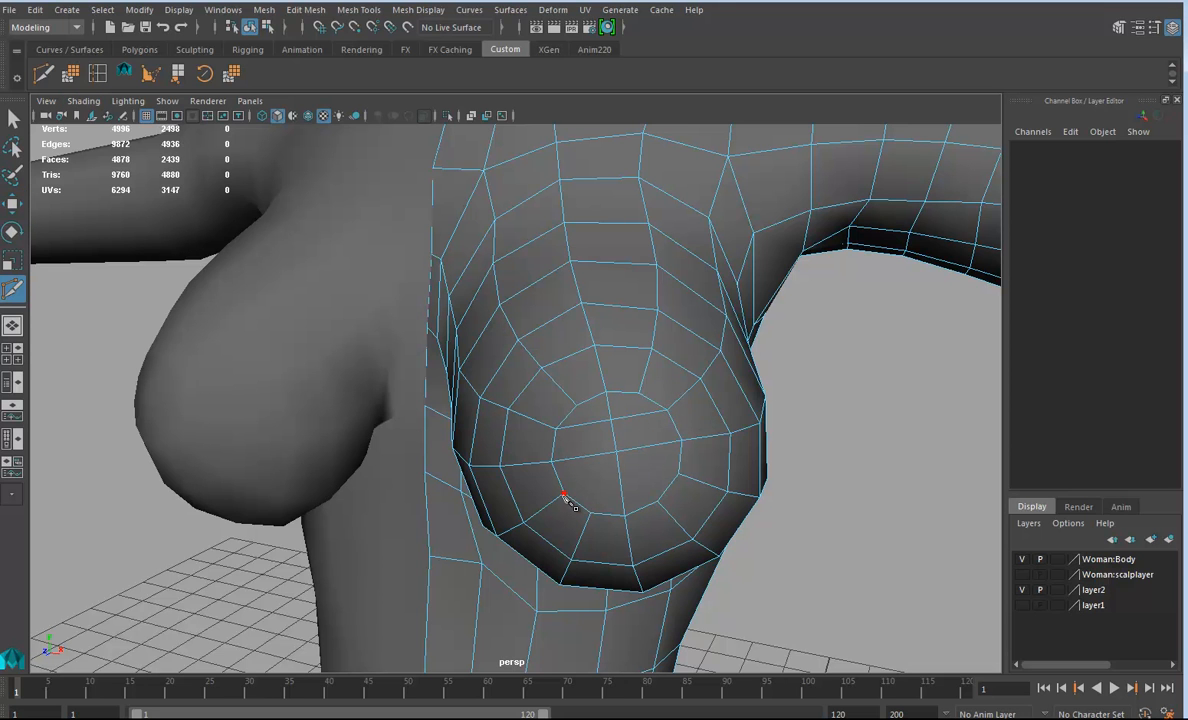
pyautogui.press('Return')
pyautogui.click(639, 392)
pyautogui.click(10, 203)
# - Activate the Sculpt Geometry tool on the body half with the Relax operation and a brush radius of 4.3791
pyautogui.scroll(-5, 430, 360)
pyautogui.rightClick(550, 341)
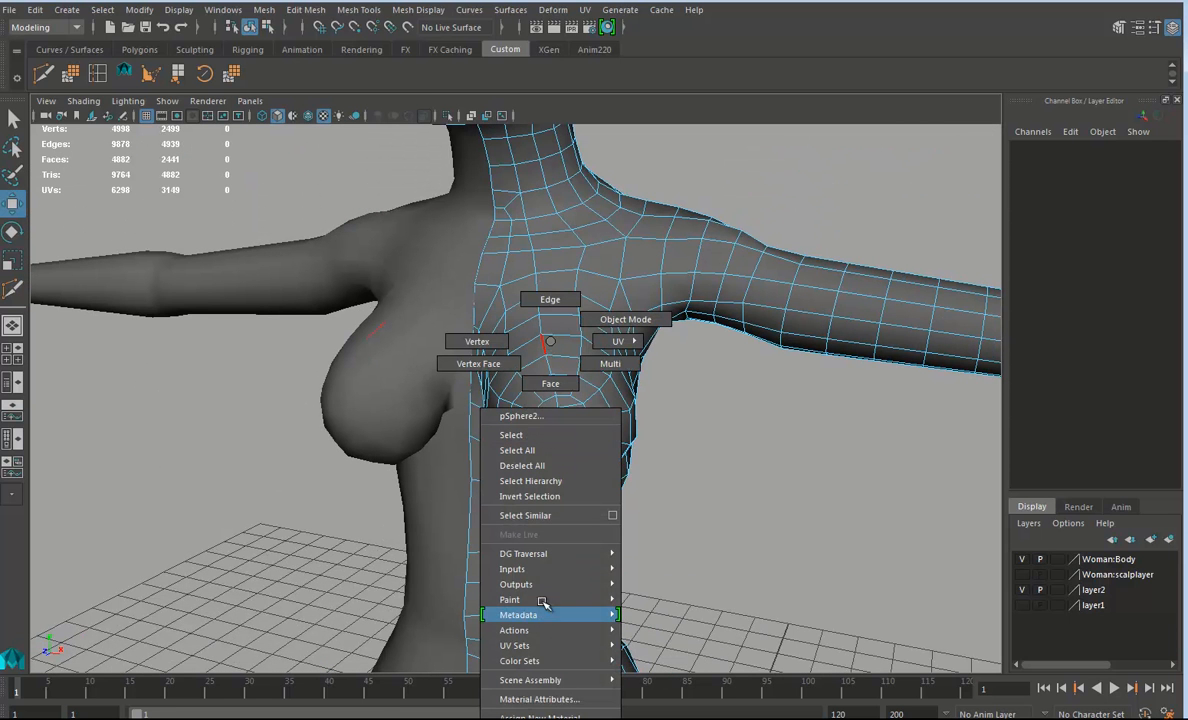
pyautogui.moveTo(600, 599)
pyautogui.click(651, 630)
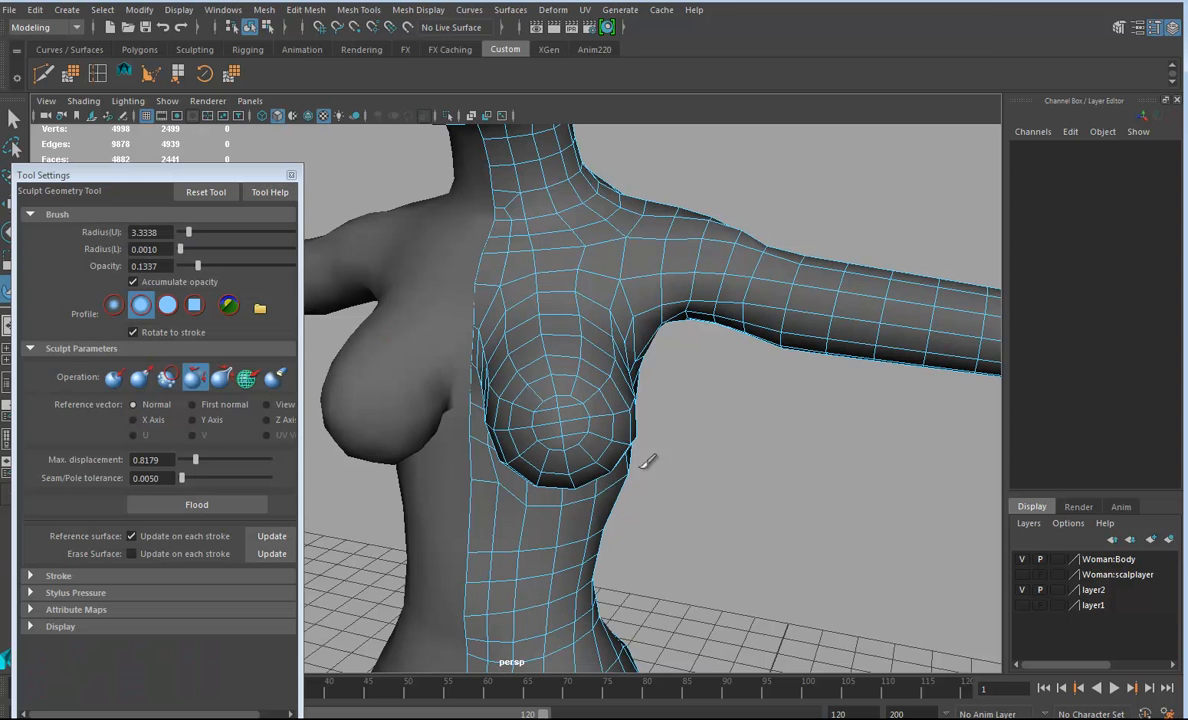
pyautogui.keyDown('alt'); pyautogui.moveTo(593, 457); pyautogui.dragTo(601, 462); pyautogui.keyUp('alt')
pyautogui.keyDown('alt'); pyautogui.moveTo(852, 463); pyautogui.dragTo(514, 401); pyautogui.keyUp('alt')
pyautogui.moveTo(523, 396); pyautogui.dragTo(551, 437, button='right')
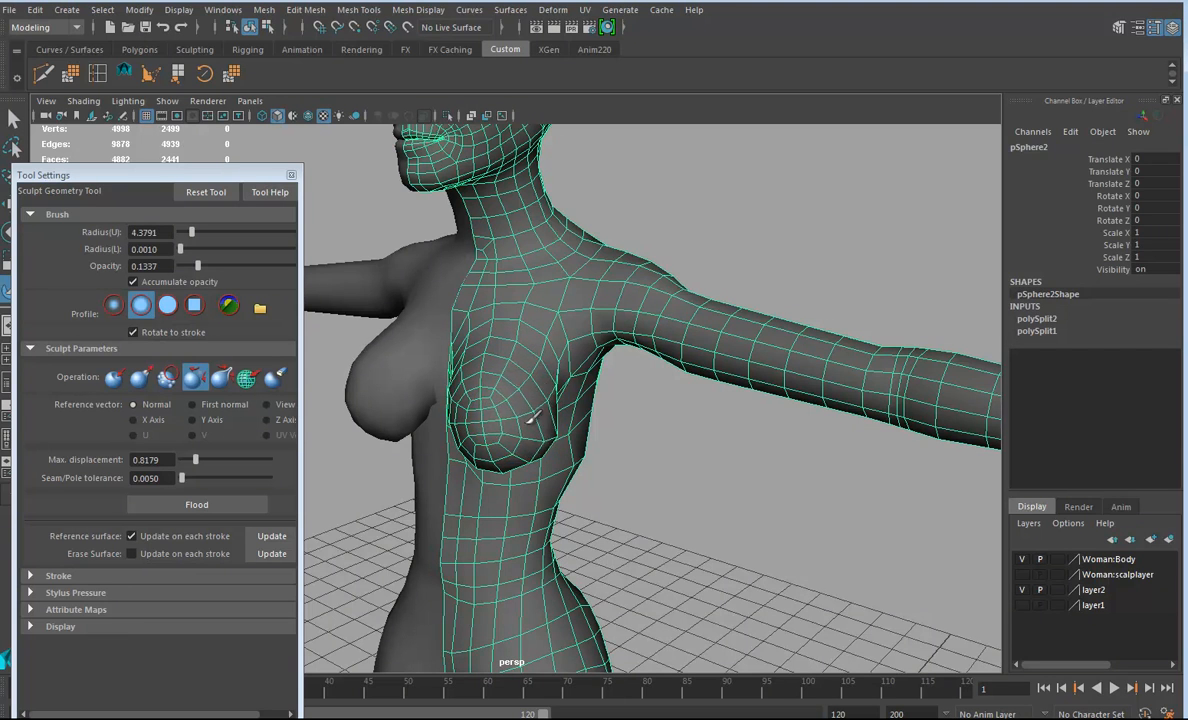
# - Relax the mesh around the breast, its underside and the adjoining side of the ribcage with sculpt strokes
pyautogui.keyDown('alt'); pyautogui.moveTo(546, 437); pyautogui.dragTo(549, 452); pyautogui.keyUp('alt')
pyautogui.keyDown('alt'); pyautogui.moveTo(549, 452); pyautogui.dragTo(581, 479, button='right'); pyautogui.keyUp('alt')
pyautogui.keyDown('alt'); pyautogui.moveTo(581, 479); pyautogui.dragTo(577, 412); pyautogui.keyUp('alt')
pyautogui.keyDown('alt'); pyautogui.moveTo(556, 331); pyautogui.dragTo(499, 464); pyautogui.keyUp('alt')
pyautogui.keyDown('alt'); pyautogui.moveTo(590, 390); pyautogui.dragTo(634, 376); pyautogui.keyUp('alt')
pyautogui.keyDown('alt'); pyautogui.moveTo(634, 376); pyautogui.dragTo(435, 451, button='right'); pyautogui.keyUp('alt')
pyautogui.keyDown('alt'); pyautogui.moveTo(800, 450); pyautogui.dragTo(679, 472); pyautogui.keyUp('alt')
pyautogui.keyDown('alt'); pyautogui.moveTo(679, 472); pyautogui.dragTo(520, 510, button='right'); pyautogui.keyUp('alt')
pyautogui.keyDown('alt'); pyautogui.moveTo(687, 499); pyautogui.dragTo(655, 431, button='middle'); pyautogui.keyUp('alt')
pyautogui.keyDown('alt'); pyautogui.moveTo(655, 431); pyautogui.dragTo(583, 433); pyautogui.keyUp('alt')
pyautogui.keyDown('alt'); pyautogui.moveTo(583, 433); pyautogui.dragTo(848, 514, button='right'); pyautogui.keyUp('alt')
pyautogui.keyDown('alt'); pyautogui.moveTo(848, 514); pyautogui.dragTo(879, 512, button='middle'); pyautogui.keyUp('alt')
pyautogui.keyDown('alt'); pyautogui.moveTo(878, 512); pyautogui.dragTo(616, 372); pyautogui.keyUp('alt')
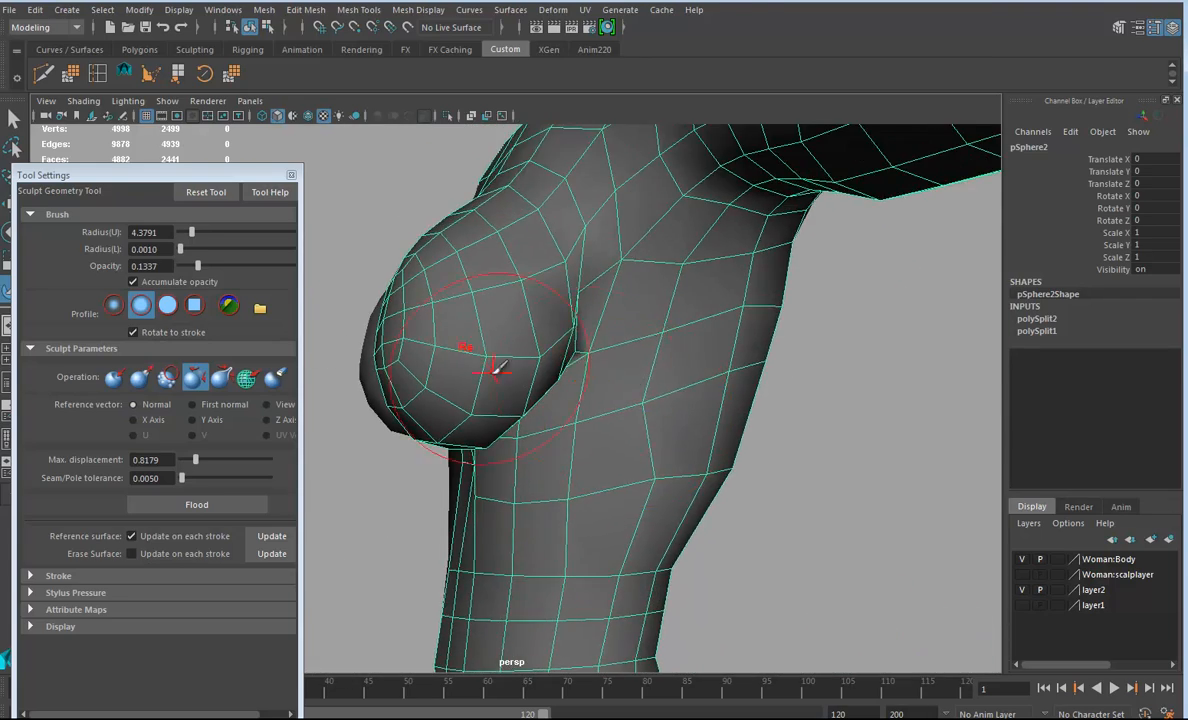
pyautogui.keyDown('alt'); pyautogui.moveTo(615, 499); pyautogui.dragTo(541, 470); pyautogui.keyUp('alt')
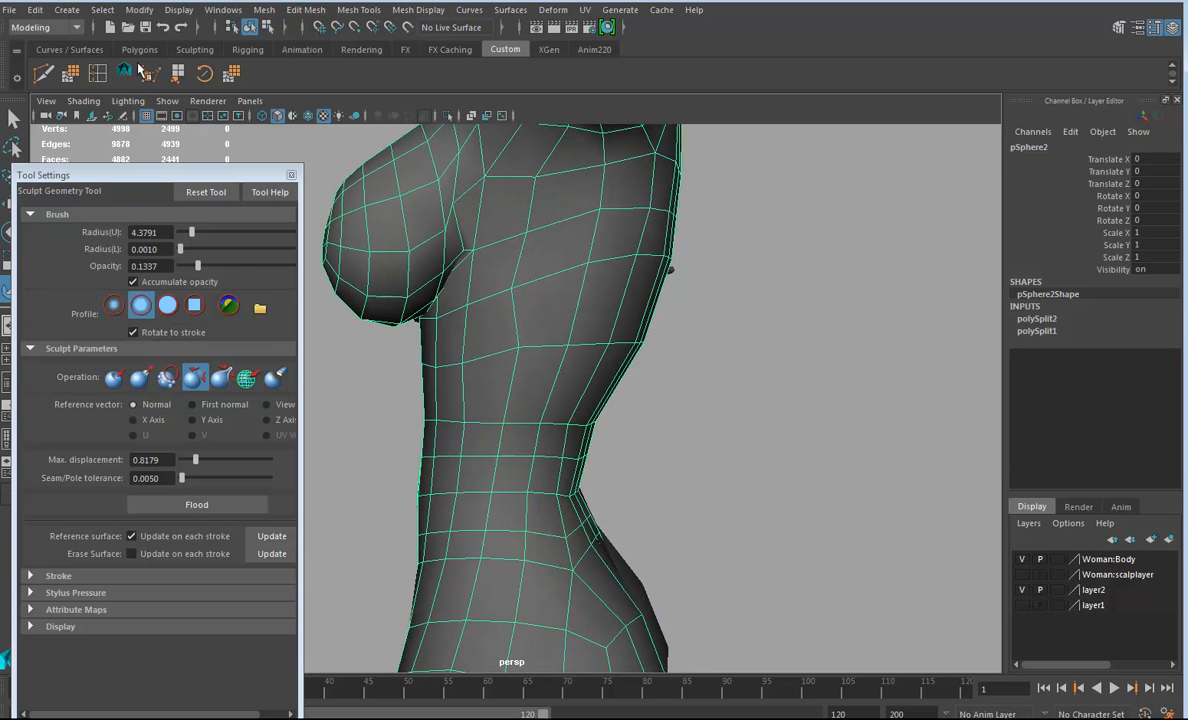
# - Insert an edge loop around the torso just below the breast and close the tool settings
pyautogui.click(5, 207)
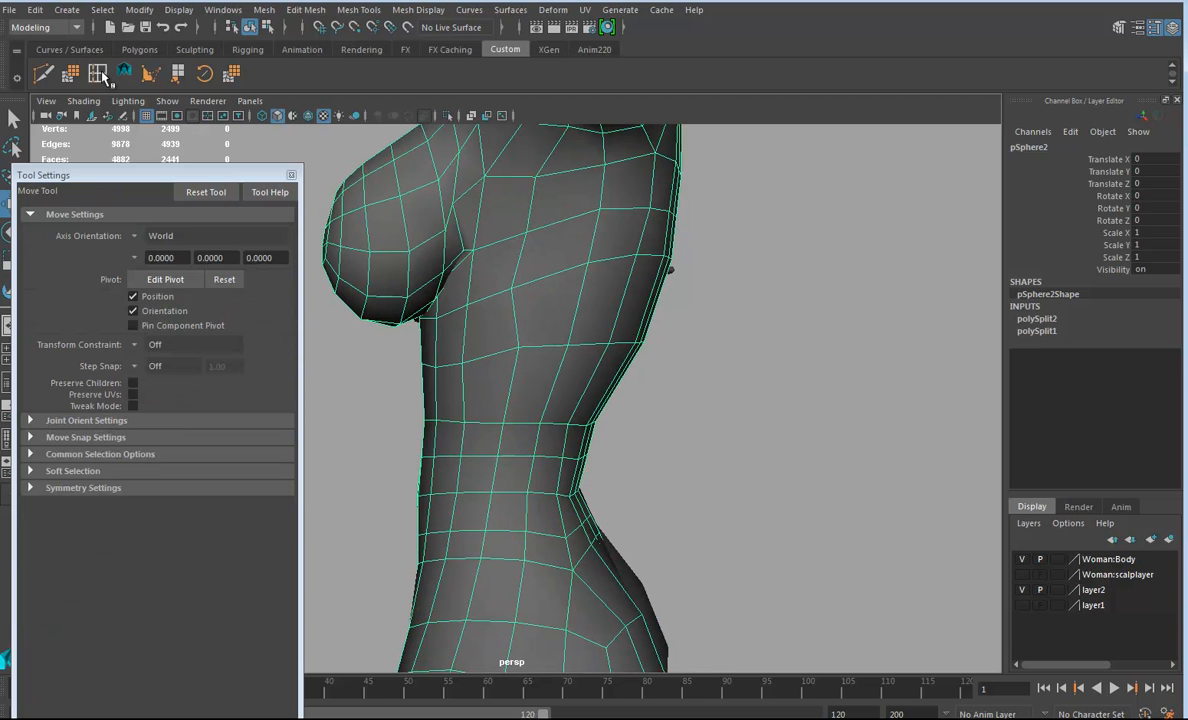
pyautogui.click(97, 71)
pyautogui.moveTo(511, 397); pyautogui.dragTo(522, 393)
pyautogui.keyDown('alt'); pyautogui.moveTo(524, 398); pyautogui.dragTo(640, 423); pyautogui.keyUp('alt')
pyautogui.keyDown('alt'); pyautogui.moveTo(640, 423); pyautogui.dragTo(521, 418, button='right'); pyautogui.keyUp('alt')
pyautogui.keyDown('alt'); pyautogui.moveTo(521, 418); pyautogui.dragTo(568, 374); pyautogui.keyUp('alt')
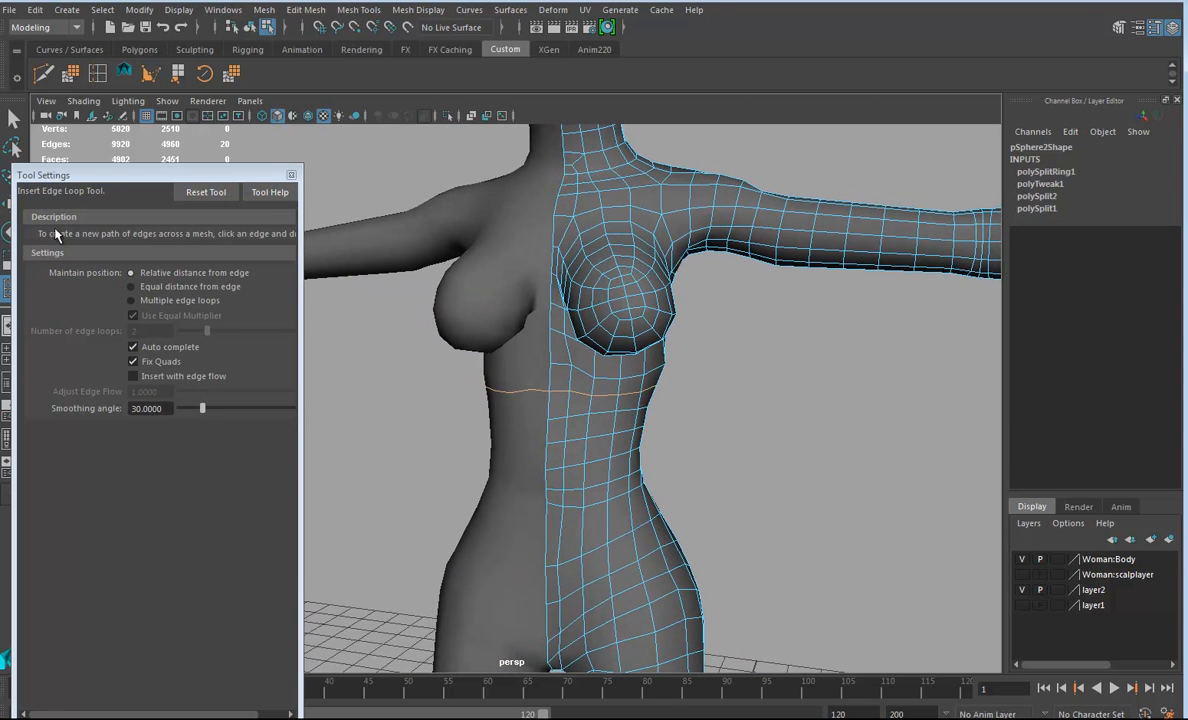
pyautogui.click(291, 176)
pyautogui.click(14, 212)
# - Select the original body half in object mode and delete its construction history
pyautogui.keyDown('alt'); pyautogui.moveTo(771, 539); pyautogui.dragTo(678, 320, button='right'); pyautogui.keyUp('alt')
pyautogui.click(568, 483)
pyautogui.rightClick(607, 508)
pyautogui.click(654, 349)
pyautogui.click(585, 460)
pyautogui.keyDown('alt'); pyautogui.moveTo(585, 460); pyautogui.dragTo(690, 505); pyautogui.keyUp('alt')
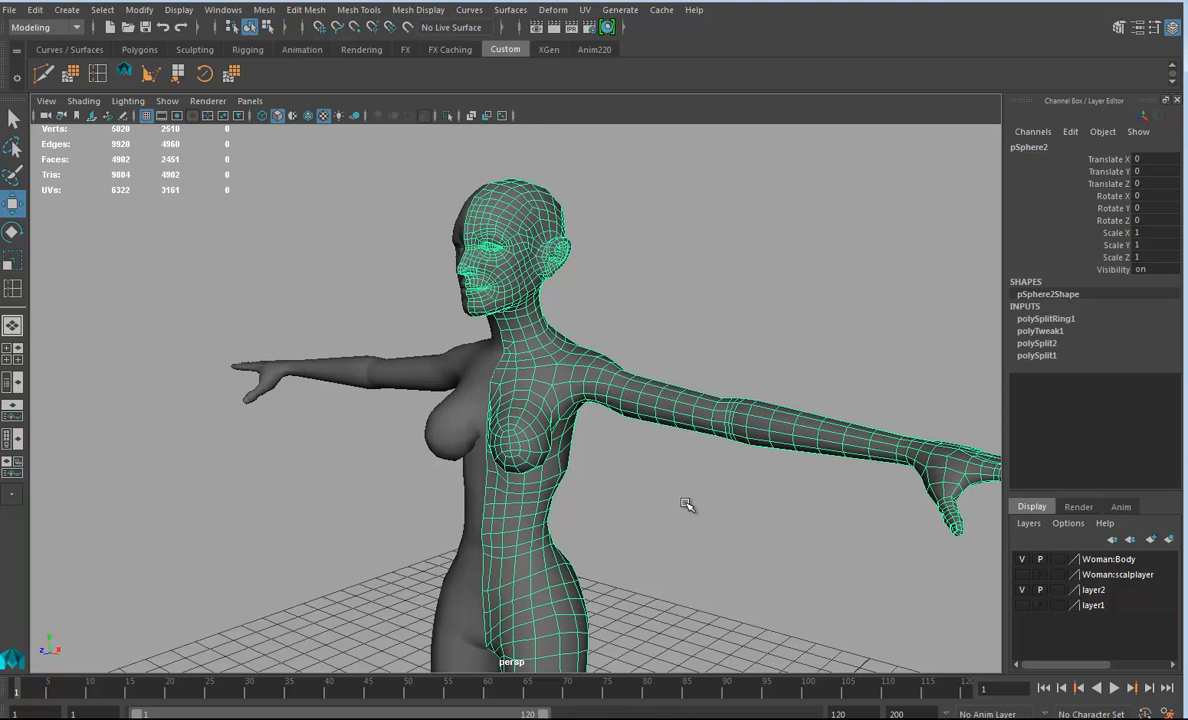
pyautogui.hotkey('alt', 'shift', 'd')
# - Inspect the shaded figure's face, shoulders and chest from the front with nothing selected
pyautogui.keyDown('alt'); pyautogui.moveTo(740, 495); pyautogui.dragTo(514, 475, button='right'); pyautogui.keyUp('alt')
pyautogui.keyDown('alt'); pyautogui.moveTo(514, 475); pyautogui.dragTo(546, 422); pyautogui.keyUp('alt')
pyautogui.click(624, 391)
pyautogui.keyDown('alt'); pyautogui.moveTo(546, 422); pyautogui.dragTo(905, 474, button='right'); pyautogui.keyUp('alt')
pyautogui.keyDown('alt'); pyautogui.moveTo(752, 462); pyautogui.dragTo(732, 600, button='middle'); pyautogui.keyUp('alt')
pyautogui.keyDown('alt'); pyautogui.moveTo(720, 580); pyautogui.dragTo(600, 490); pyautogui.keyUp('alt')
pyautogui.keyDown('alt'); pyautogui.moveTo(536, 503); pyautogui.dragTo(631, 538, button='right'); pyautogui.keyUp('alt')
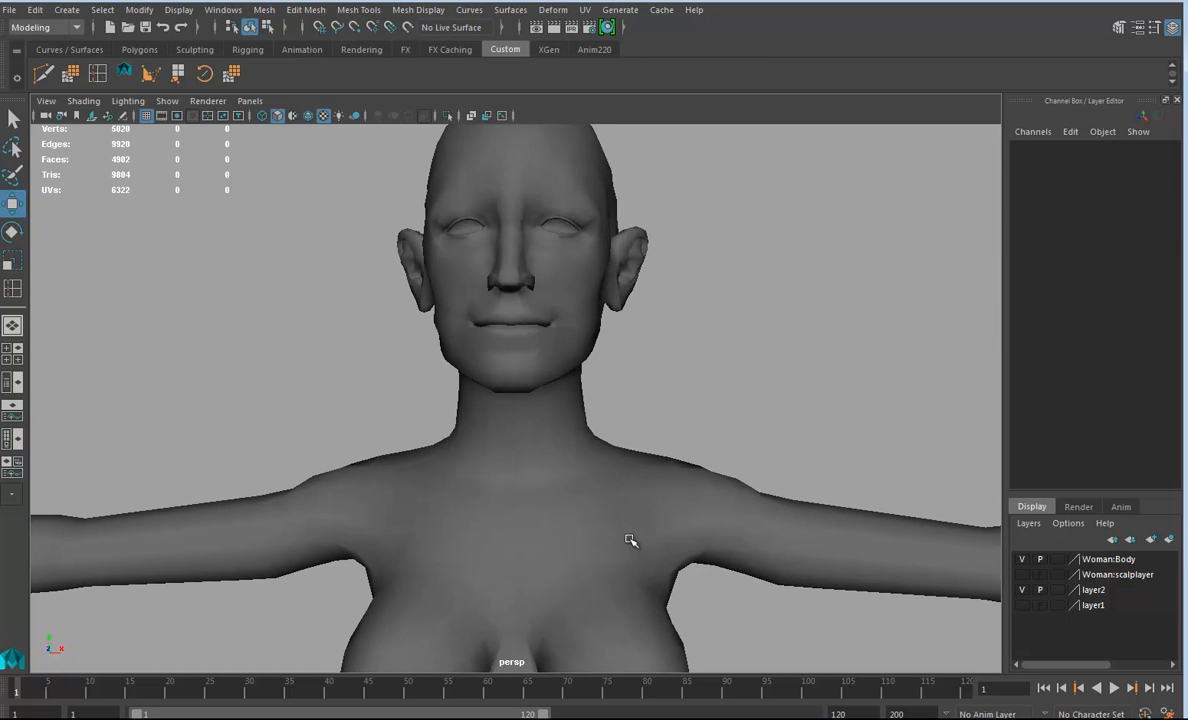
# - Select both the original and mirrored body halves and combine them into one mesh
pyautogui.click(631, 538)
pyautogui.keyDown('alt'); pyautogui.moveTo(549, 493); pyautogui.dragTo(607, 515, button='right'); pyautogui.keyUp('alt')
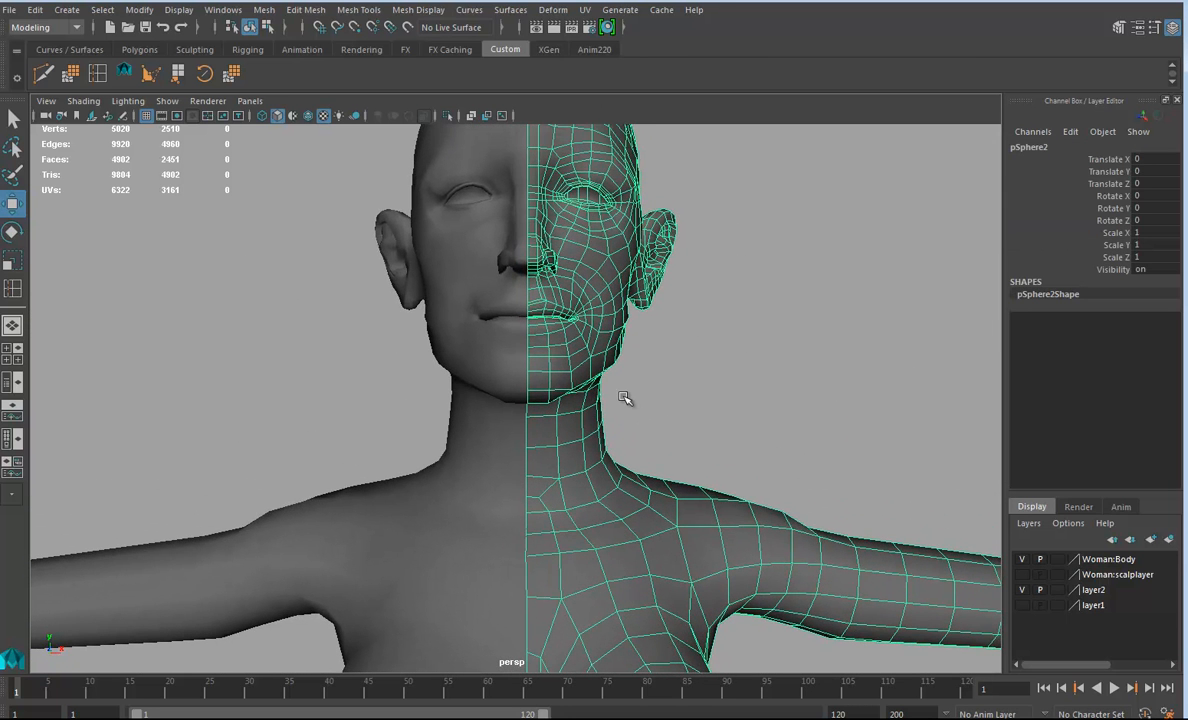
pyautogui.keyDown('alt'); pyautogui.moveTo(685, 485); pyautogui.dragTo(485, 465, button='right'); pyautogui.keyUp('alt')
pyautogui.keyDown('alt'); pyautogui.moveTo(522, 590); pyautogui.dragTo(573, 327, button='middle'); pyautogui.keyUp('alt')
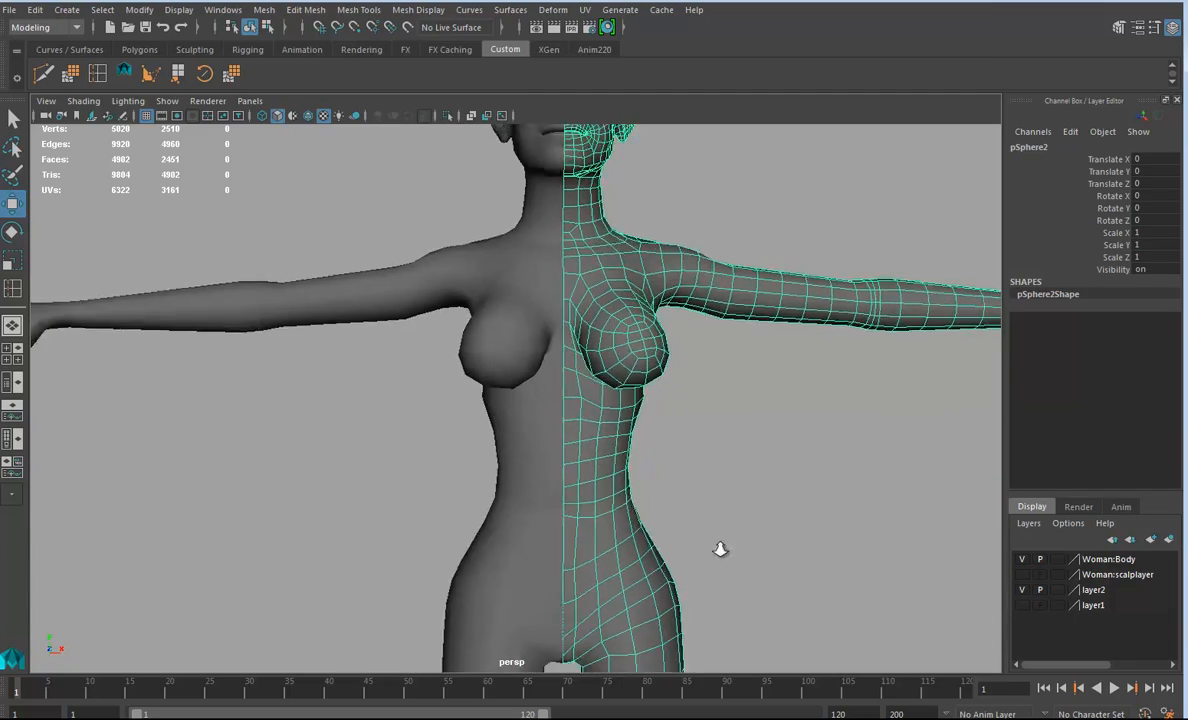
pyautogui.keyDown('alt'); pyautogui.moveTo(759, 546); pyautogui.dragTo(650, 520, button='right'); pyautogui.keyUp('alt')
pyautogui.keyDown('alt'); pyautogui.moveTo(567, 560); pyautogui.dragTo(575, 335, button='middle'); pyautogui.keyUp('alt')
pyautogui.keyDown('alt'); pyautogui.moveTo(575, 335); pyautogui.dragTo(566, 376); pyautogui.keyUp('alt')
pyautogui.keyDown('alt'); pyautogui.moveTo(566, 376); pyautogui.dragTo(551, 468, button='middle'); pyautogui.keyUp('alt')
pyautogui.keyDown('shift'); pyautogui.click(521, 385); pyautogui.keyUp('shift')
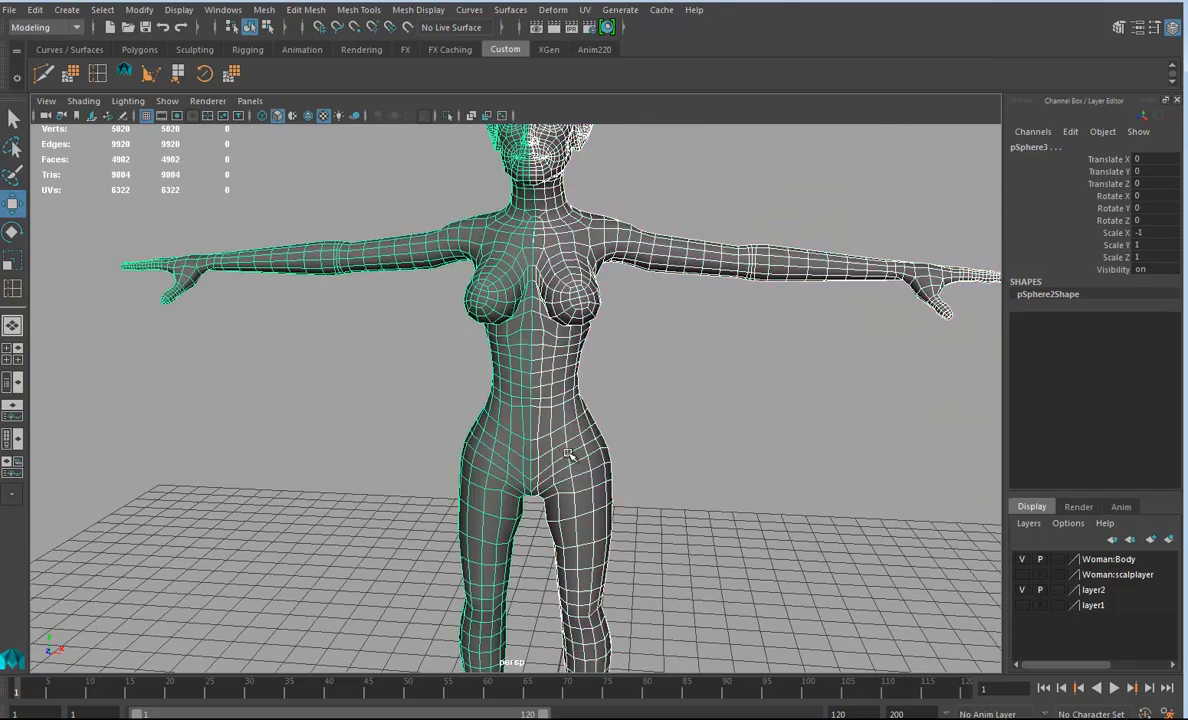
pyautogui.keyDown('alt'); pyautogui.moveTo(555, 450); pyautogui.dragTo(592, 447); pyautogui.keyUp('alt')
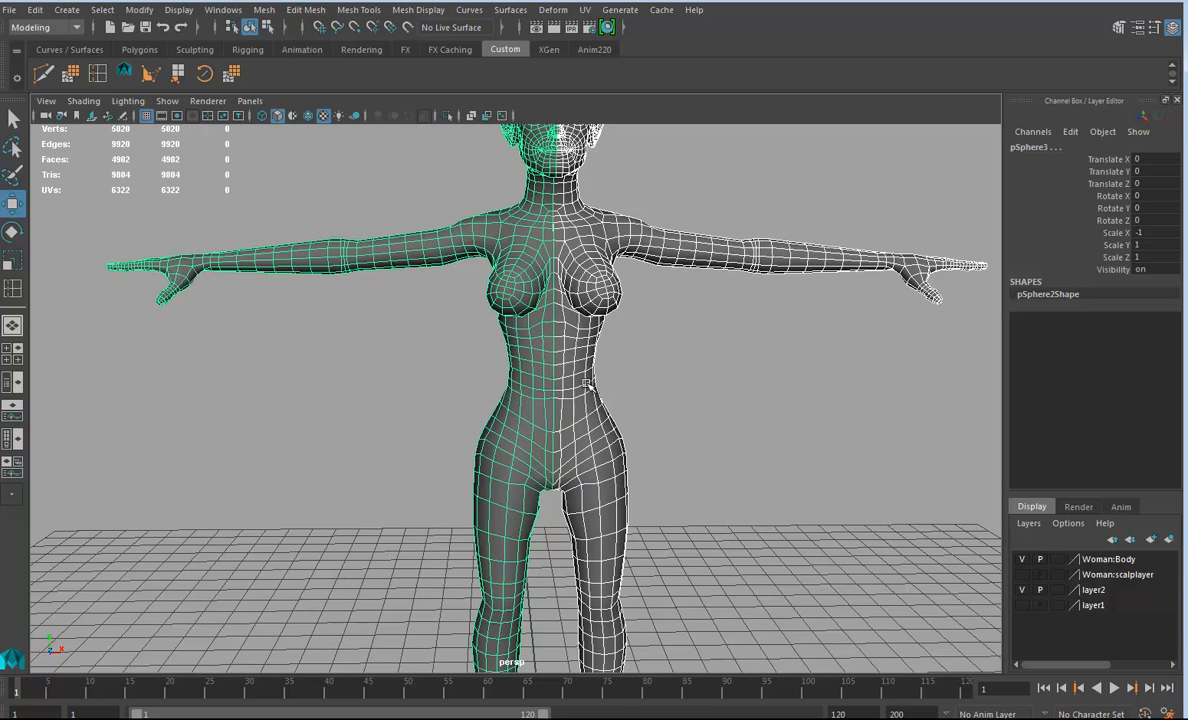
pyautogui.keyDown('alt'); pyautogui.moveTo(563, 376); pyautogui.dragTo(544, 414, button='middle'); pyautogui.keyUp('alt')
pyautogui.click(263, 10)
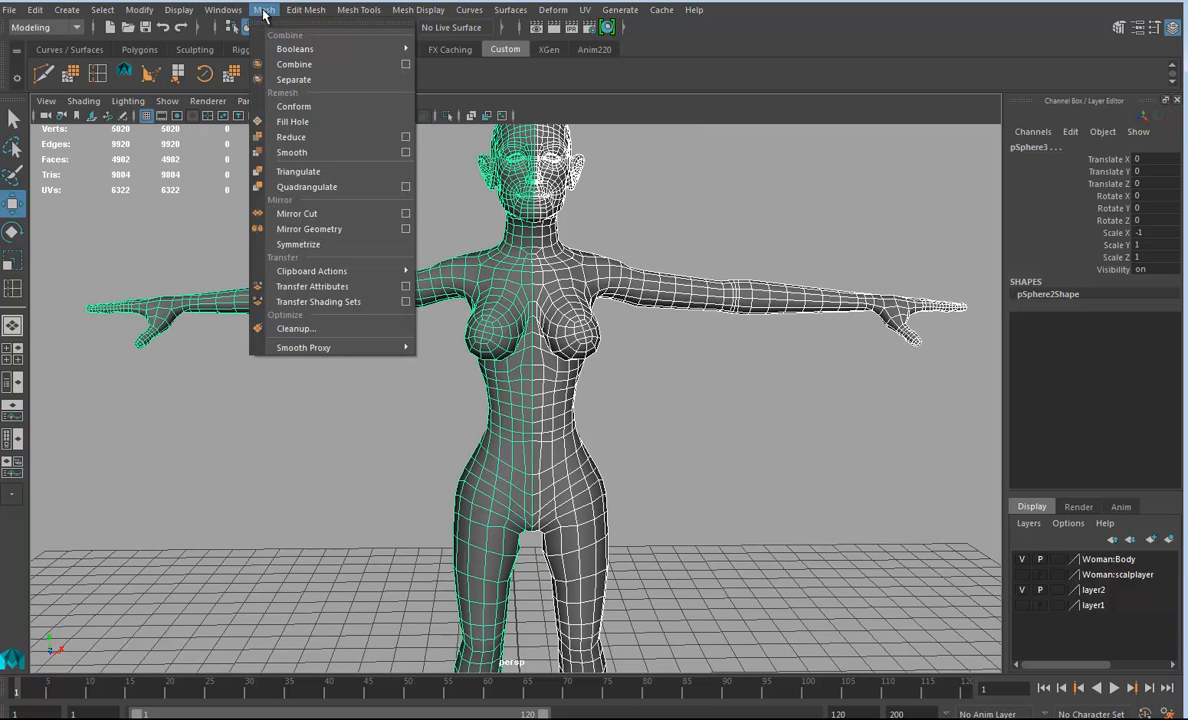
pyautogui.click(290, 64)
# - Merge the combined body's vertices with a threshold of 0.01 to weld the centre seam
pyautogui.click(305, 10)
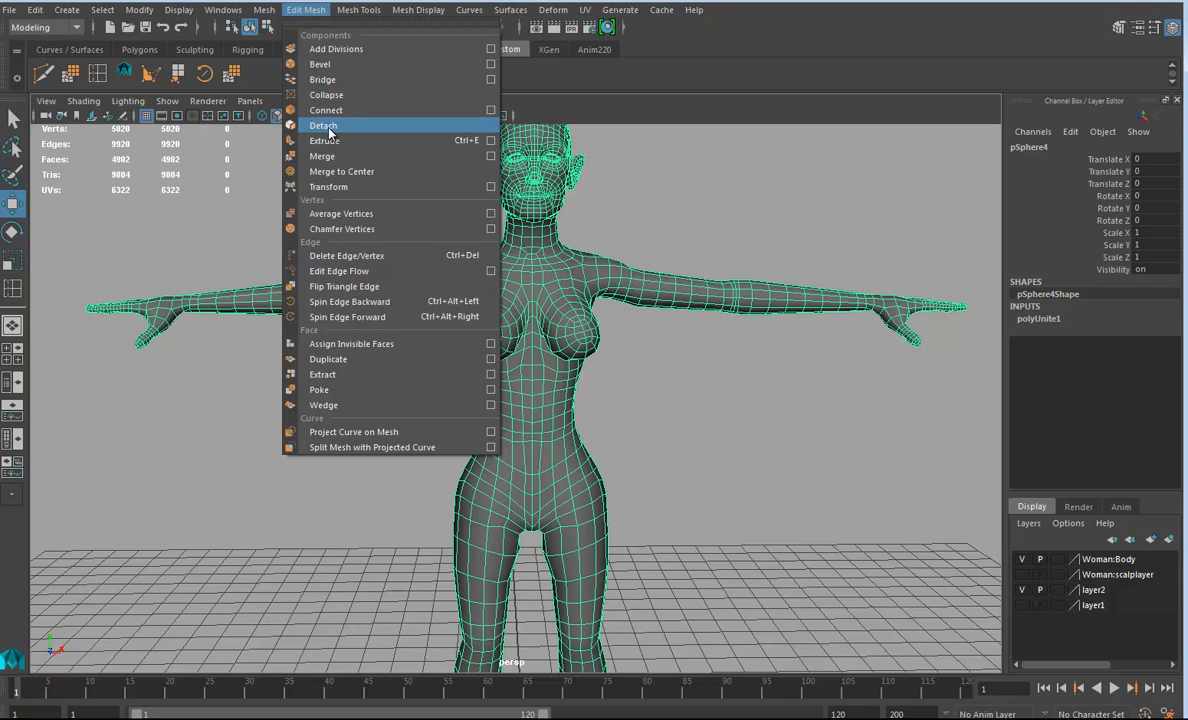
pyautogui.click(495, 156)
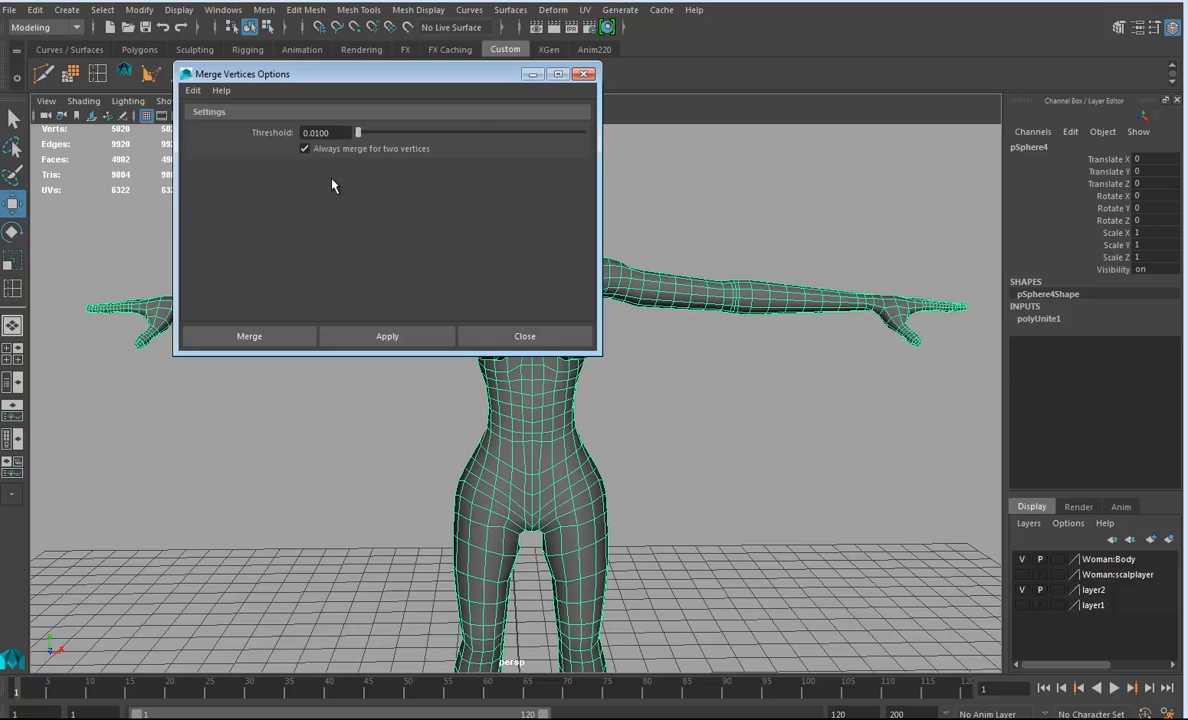
pyautogui.click(251, 337)
pyautogui.keyDown('alt'); pyautogui.moveTo(566, 440); pyautogui.dragTo(574, 455); pyautogui.keyUp('alt')
pyautogui.keyDown('alt'); pyautogui.moveTo(574, 455); pyautogui.dragTo(605, 419, button='right'); pyautogui.keyUp('alt')
pyautogui.keyDown('alt'); pyautogui.moveTo(605, 419); pyautogui.dragTo(584, 377); pyautogui.keyUp('alt')
pyautogui.moveTo(525, 432); pyautogui.dragTo(575, 400, button='right')
pyautogui.keyDown('alt'); pyautogui.moveTo(604, 467); pyautogui.dragTo(590, 330); pyautogui.keyUp('alt')
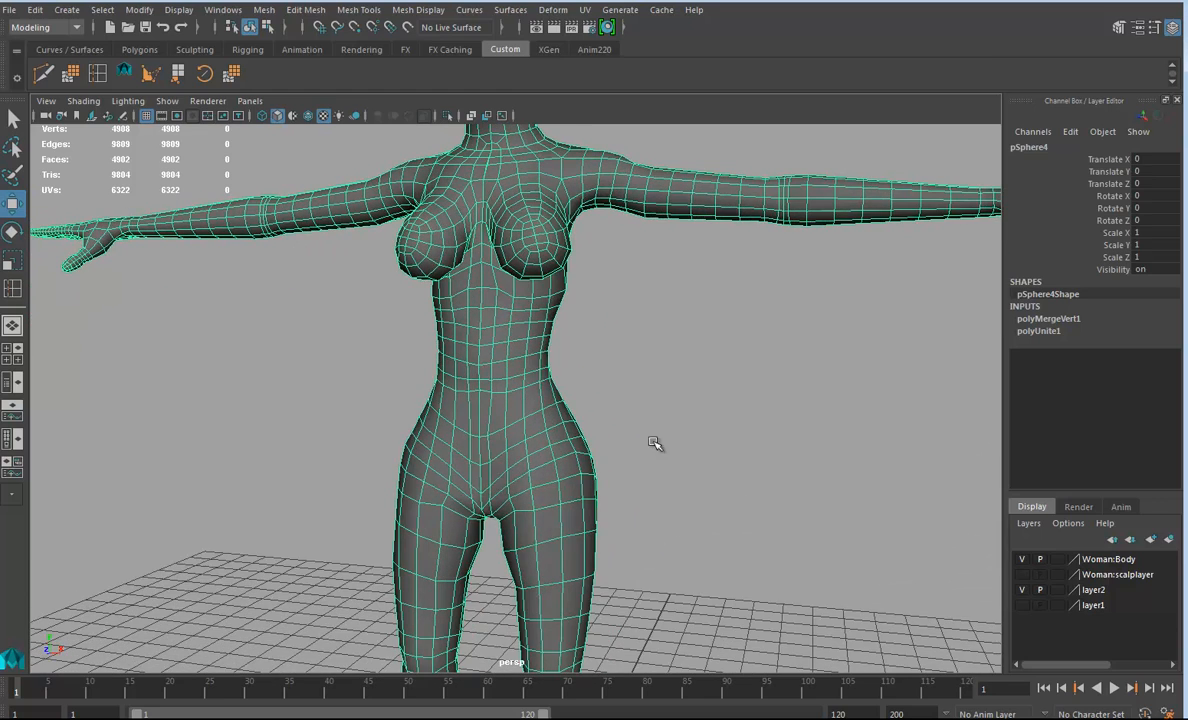
# - Activate the Sculpt Geometry tool on the combined body with the Relax operation and strokes reflected across the X axis
pyautogui.rightClick(515, 343)
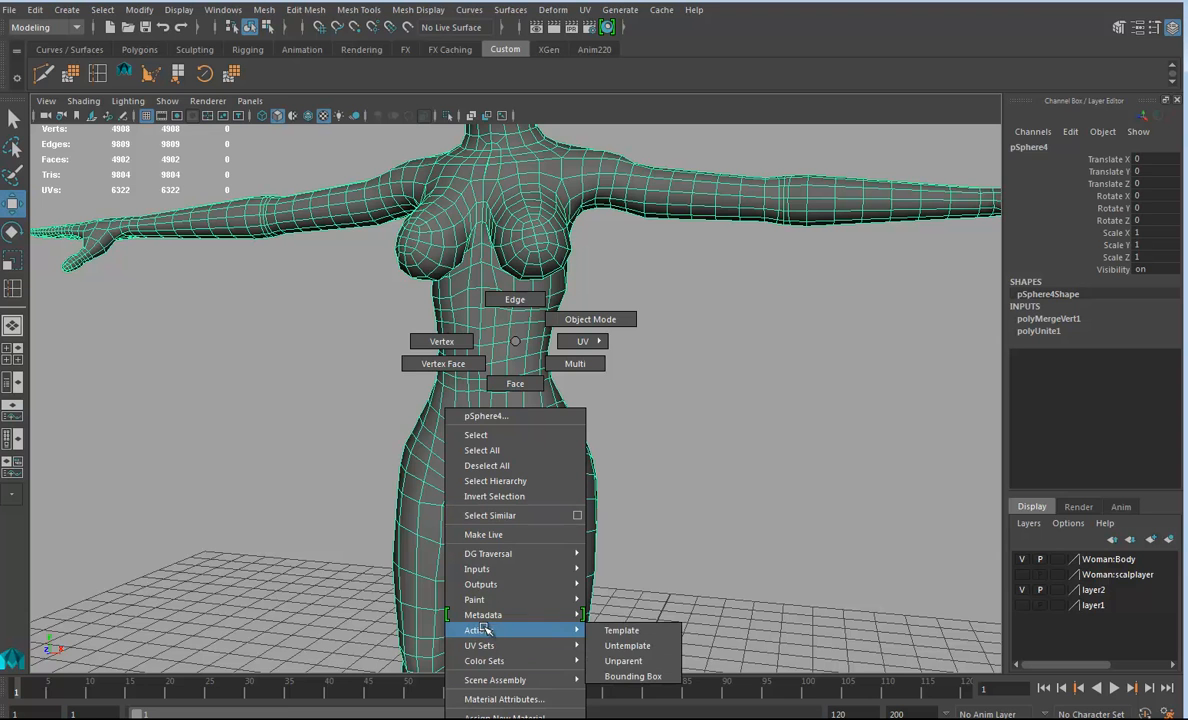
pyautogui.click(620, 630)
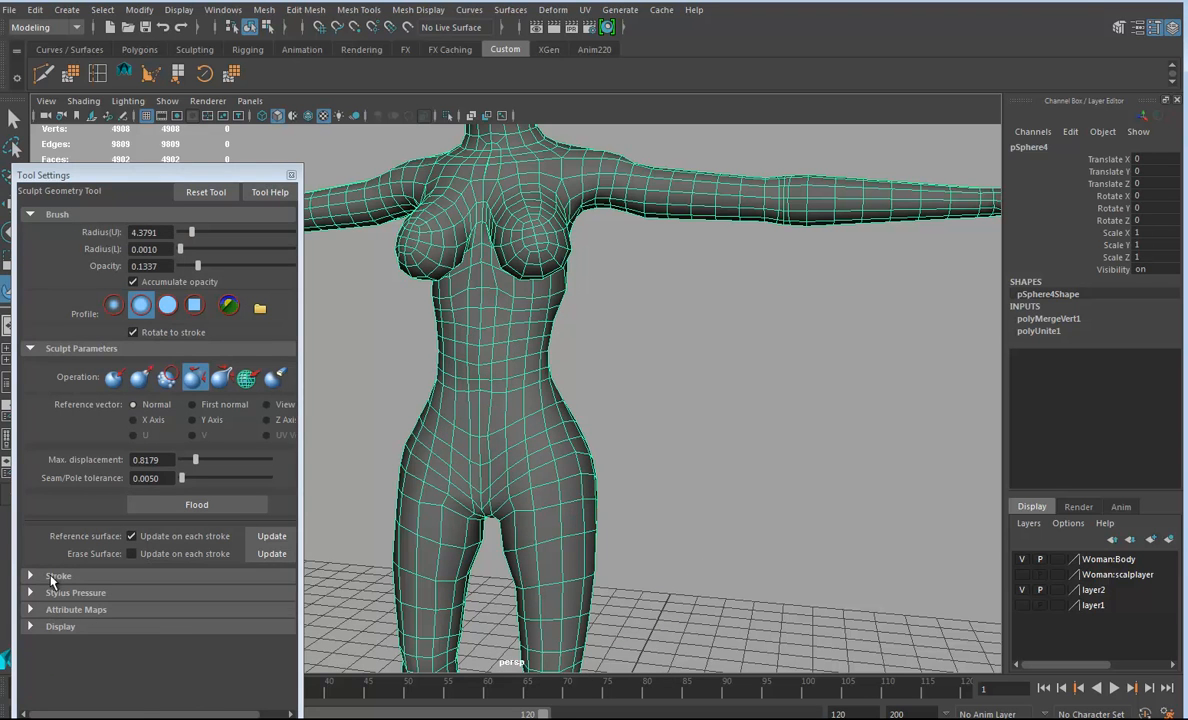
pyautogui.click(51, 578)
pyautogui.moveTo(528, 438)
pyautogui.keyDown('alt'); pyautogui.mouseDown(button='middle')
pyautogui.moveTo(604, 490)
pyautogui.moveTo(644, 495)
pyautogui.mouseUp(button='middle'); pyautogui.keyUp('alt')
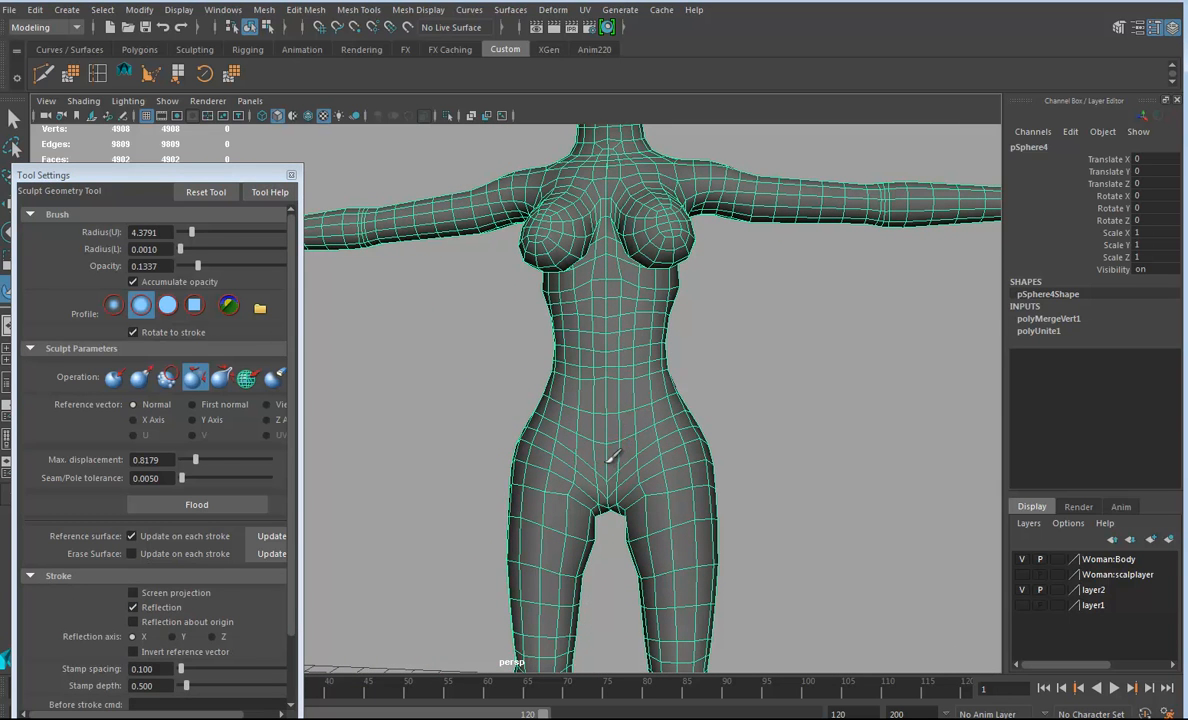
pyautogui.scroll(3, 625, 456)
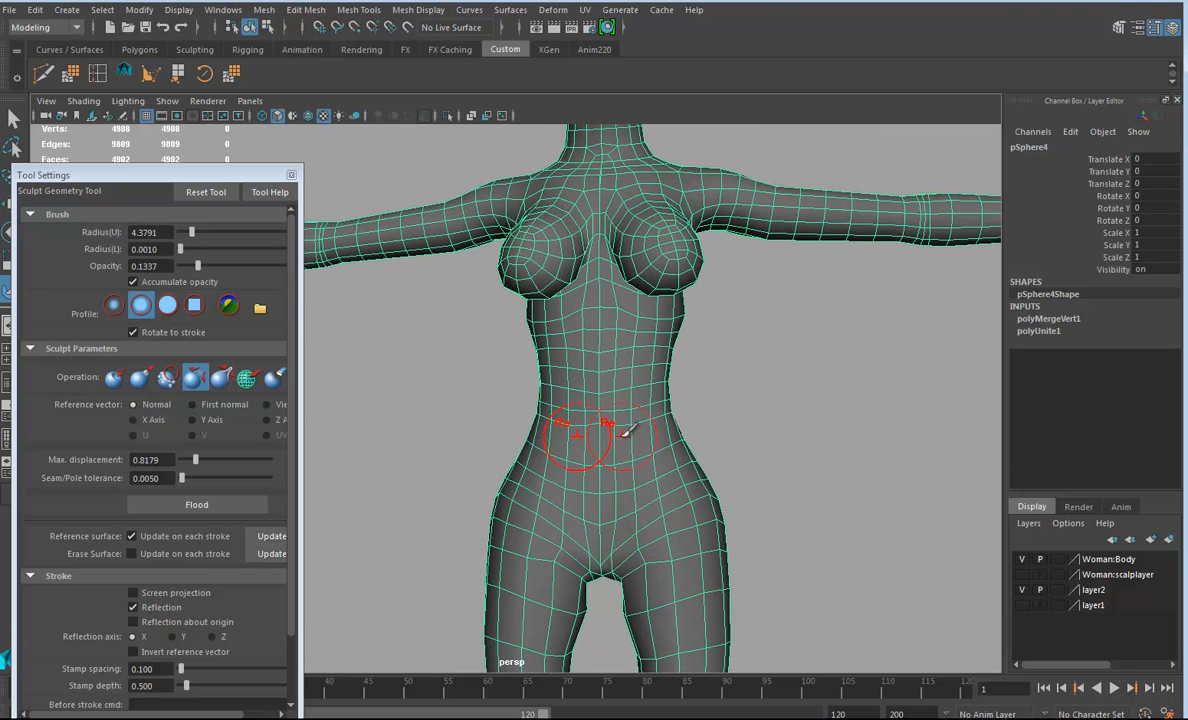
# - Relax the torso mesh with reflected strokes over the abdomen, waist, sides and back
pyautogui.keyDown('alt'); pyautogui.moveTo(605, 396); pyautogui.dragTo(555, 400); pyautogui.keyUp('alt')
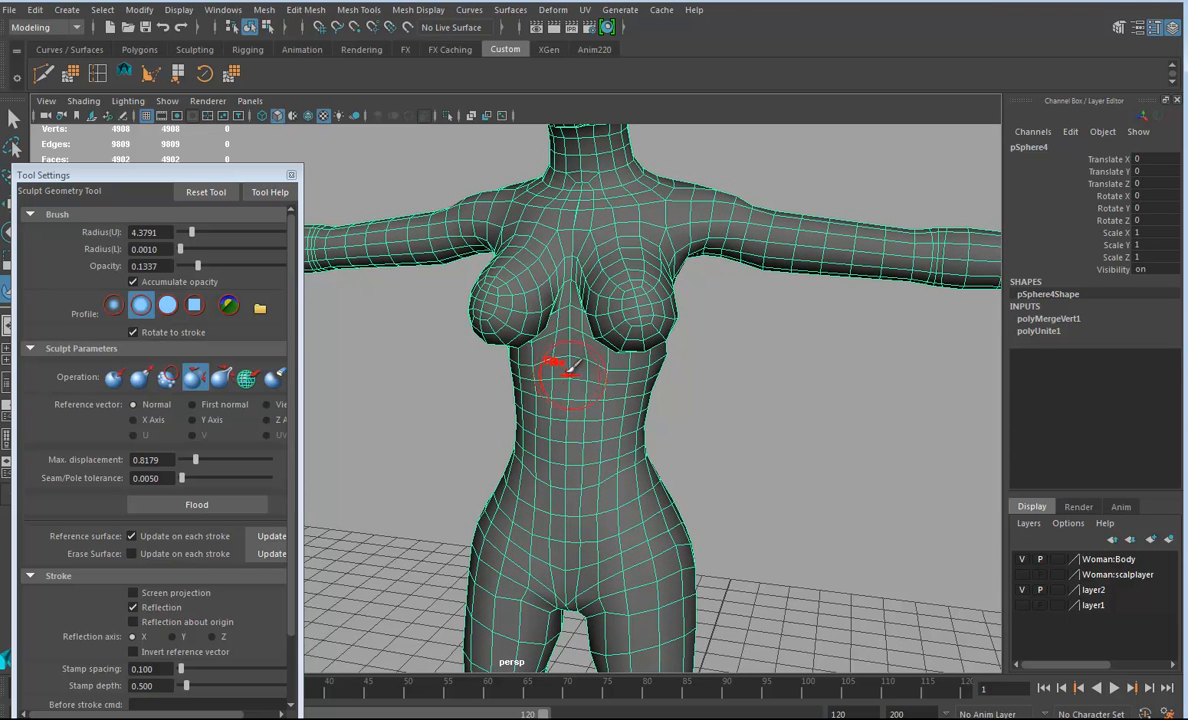
pyautogui.moveTo(567, 275)
pyautogui.keyDown('alt'); pyautogui.mouseDown(button='middle')
pyautogui.moveTo(532, 446)
pyautogui.moveTo(570, 450)
pyautogui.mouseUp(button='middle'); pyautogui.keyUp('alt')
pyautogui.scroll(1, 572, 450)
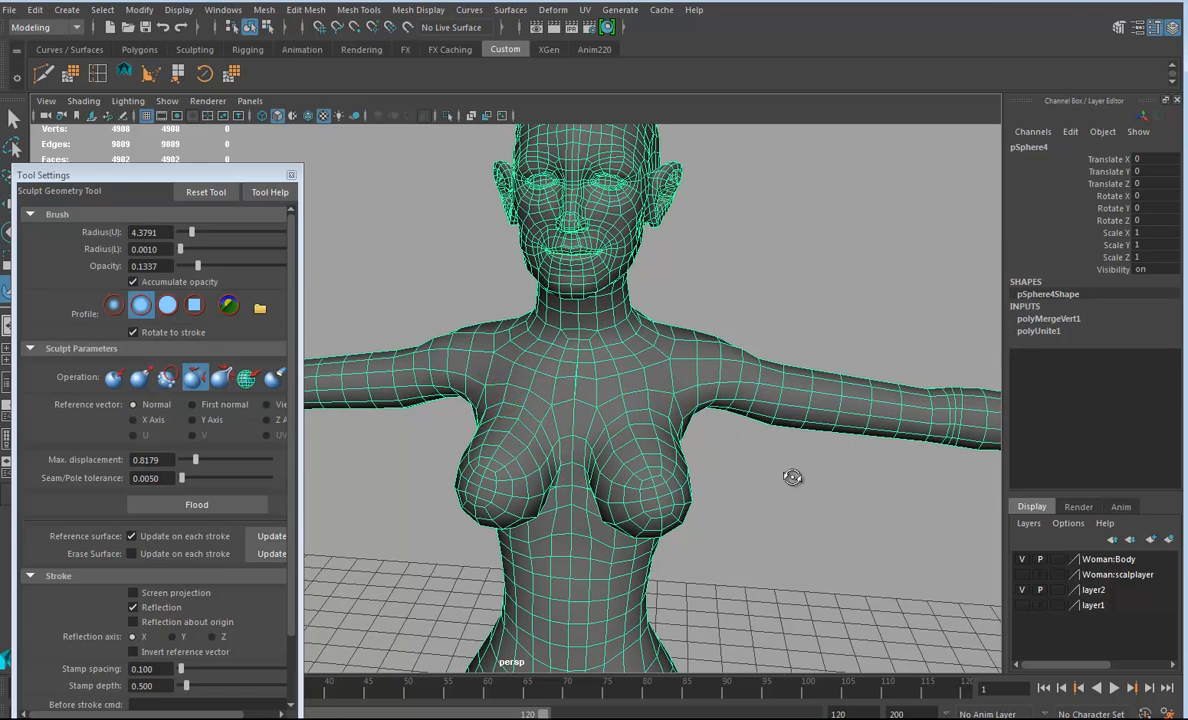
pyautogui.keyDown('alt'); pyautogui.moveTo(790, 473); pyautogui.dragTo(663, 471); pyautogui.keyUp('alt')
pyautogui.keyDown('alt'); pyautogui.moveTo(657, 640); pyautogui.dragTo(631, 475); pyautogui.keyUp('alt')
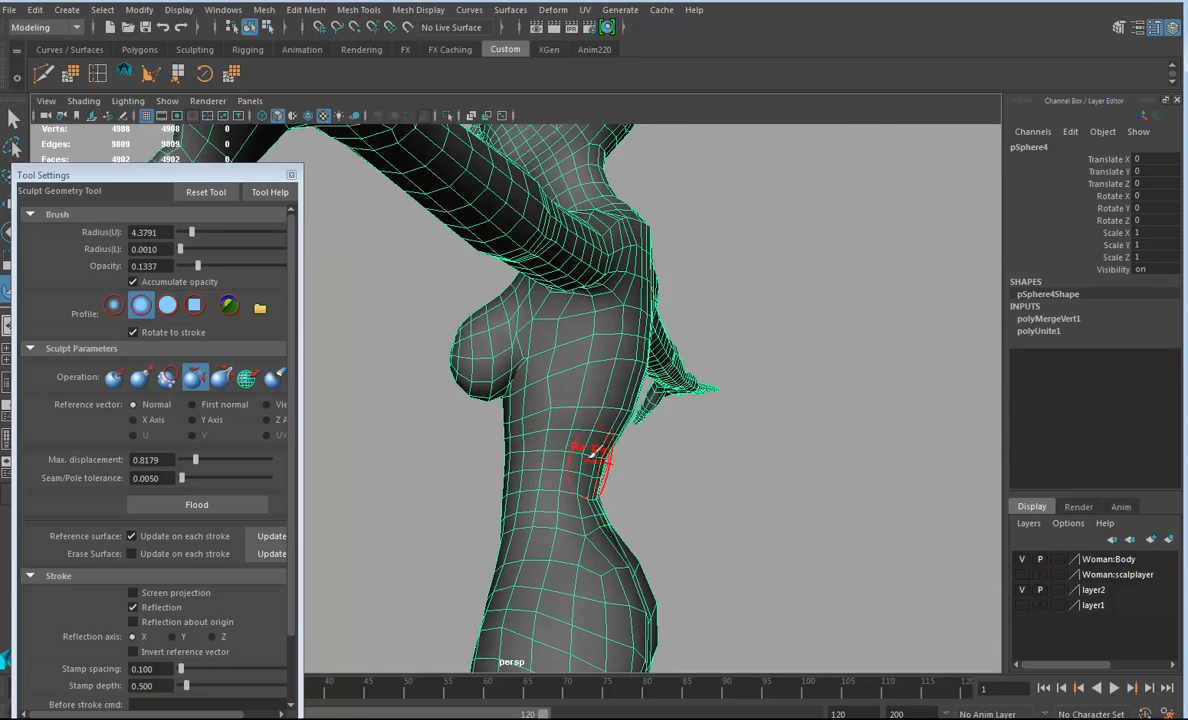
pyautogui.moveTo(694, 430)
pyautogui.keyDown('alt'); pyautogui.mouseDown()
pyautogui.moveTo(586, 476)
pyautogui.moveTo(631, 511)
pyautogui.moveTo(615, 495)
pyautogui.moveTo(600, 505)
pyautogui.mouseUp(); pyautogui.keyUp('alt')
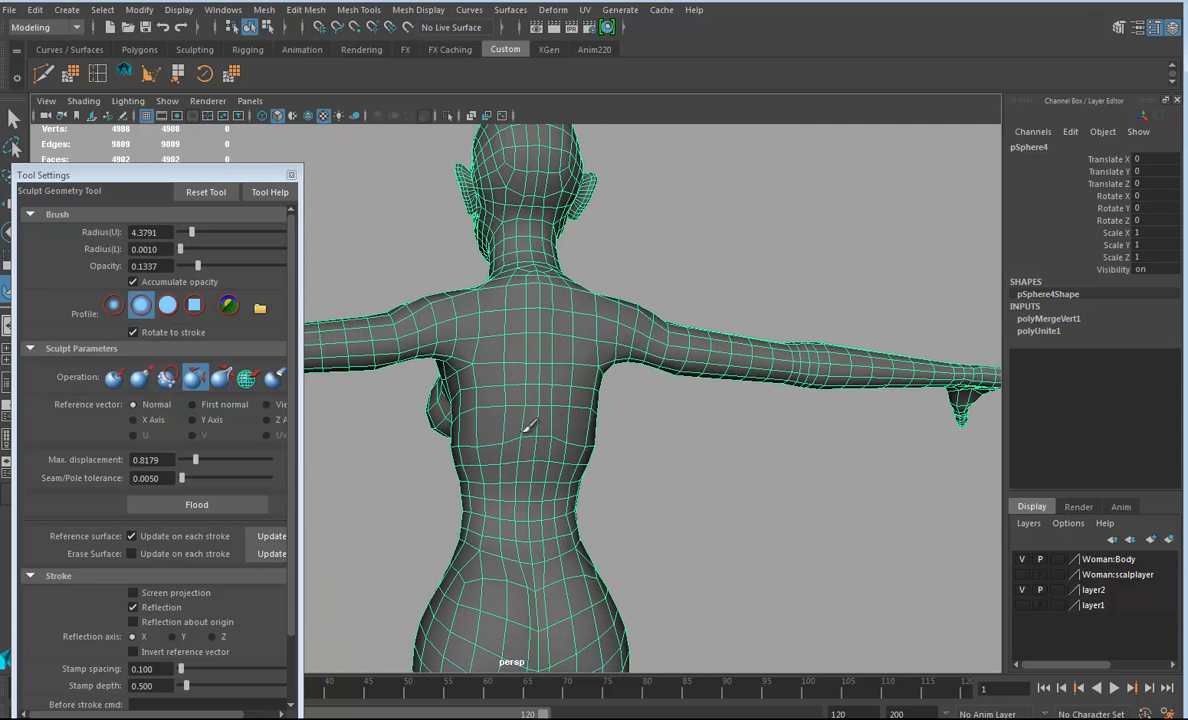
pyautogui.keyDown('alt'); pyautogui.moveTo(545, 325); pyautogui.dragTo(538, 507); pyautogui.keyUp('alt')
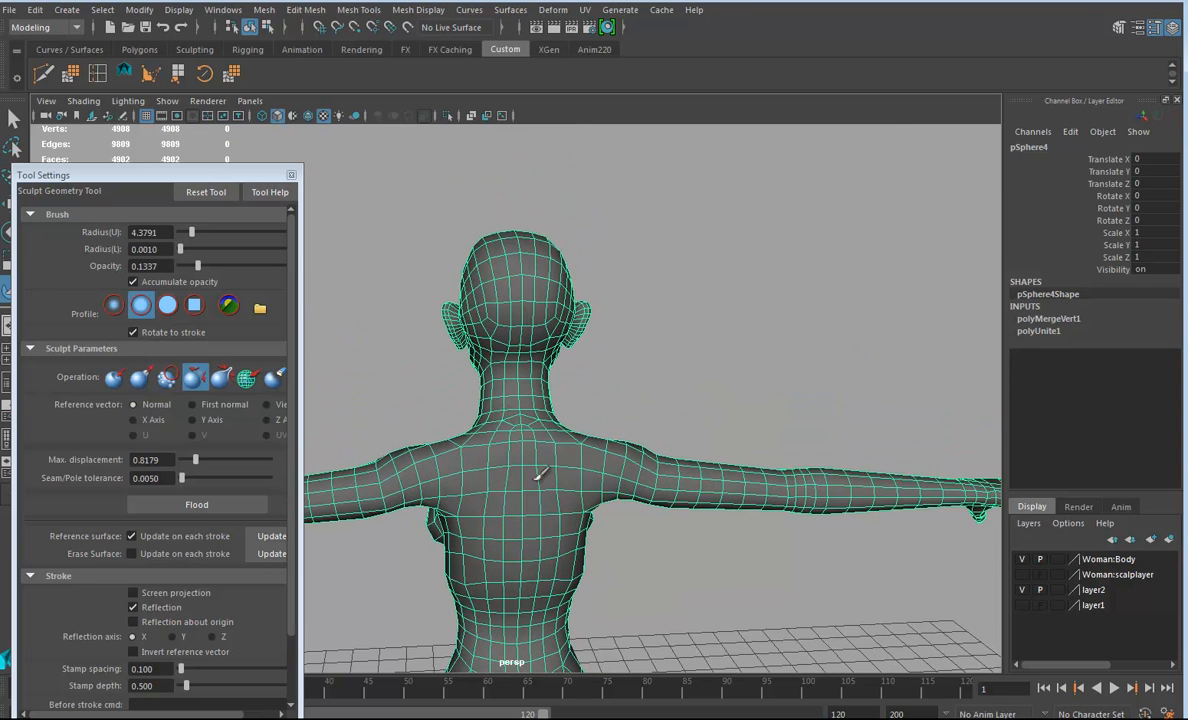
pyautogui.keyDown('alt'); pyautogui.moveTo(505, 441); pyautogui.dragTo(534, 478); pyautogui.keyUp('alt')
pyautogui.keyDown('alt'); pyautogui.moveTo(527, 580); pyautogui.dragTo(545, 494); pyautogui.keyUp('alt')
pyautogui.keyDown('alt'); pyautogui.moveTo(684, 487); pyautogui.dragTo(933, 520); pyautogui.keyUp('alt')
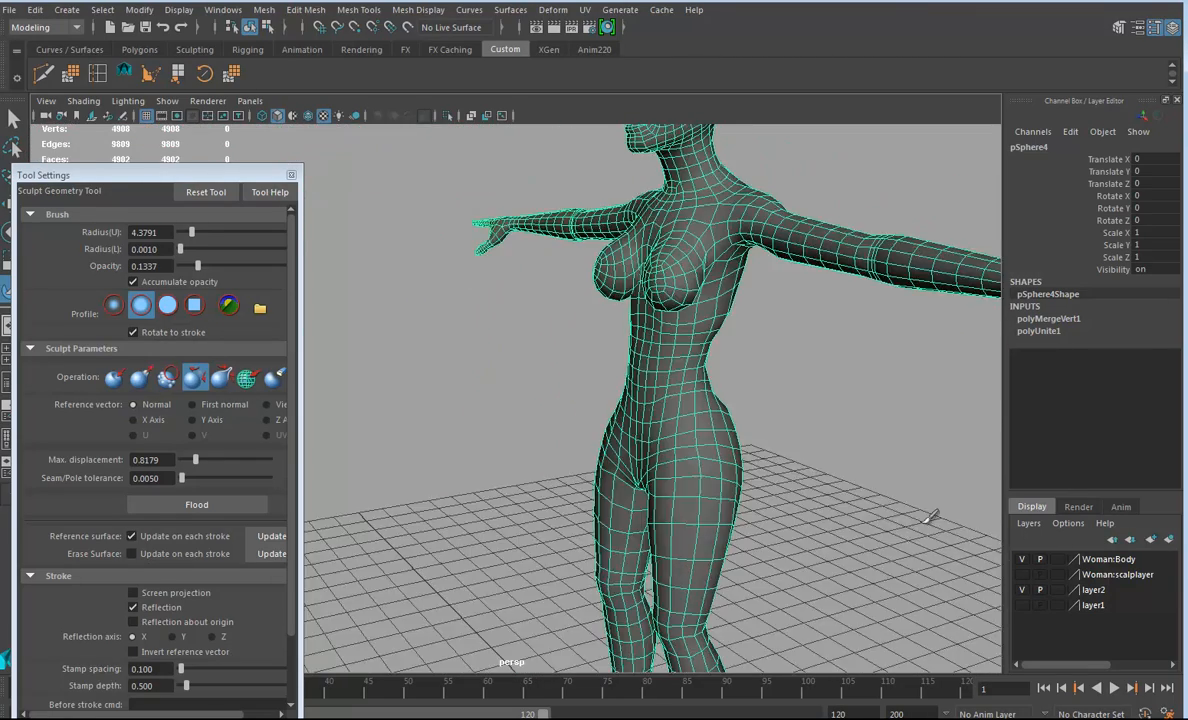
# - Relax the mesh over the centre of the upper chest, then leave the sculpting tool for the Move tool
pyautogui.keyDown('alt'); pyautogui.moveTo(933, 520); pyautogui.dragTo(750, 538, button='right'); pyautogui.keyUp('alt')
pyautogui.keyDown('alt'); pyautogui.moveTo(750, 538); pyautogui.dragTo(746, 508); pyautogui.keyUp('alt')
pyautogui.keyDown('alt'); pyautogui.moveTo(746, 508); pyautogui.dragTo(756, 500, button='middle'); pyautogui.keyUp('alt')
pyautogui.keyDown('alt'); pyautogui.moveTo(755, 500); pyautogui.dragTo(606, 485); pyautogui.keyUp('alt')
pyautogui.keyDown('alt'); pyautogui.moveTo(606, 485); pyautogui.dragTo(811, 507, button='right'); pyautogui.keyUp('alt')
pyautogui.keyDown('alt'); pyautogui.moveTo(811, 507); pyautogui.dragTo(793, 517); pyautogui.keyUp('alt')
pyautogui.keyDown('alt'); pyautogui.moveTo(793, 517); pyautogui.dragTo(793, 456, button='middle'); pyautogui.keyUp('alt')
pyautogui.keyDown('alt'); pyautogui.moveTo(640, 470); pyautogui.dragTo(620, 517); pyautogui.keyUp('alt')
pyautogui.keyDown('alt'); pyautogui.moveTo(620, 517); pyautogui.dragTo(630, 485, button='right'); pyautogui.keyUp('alt')
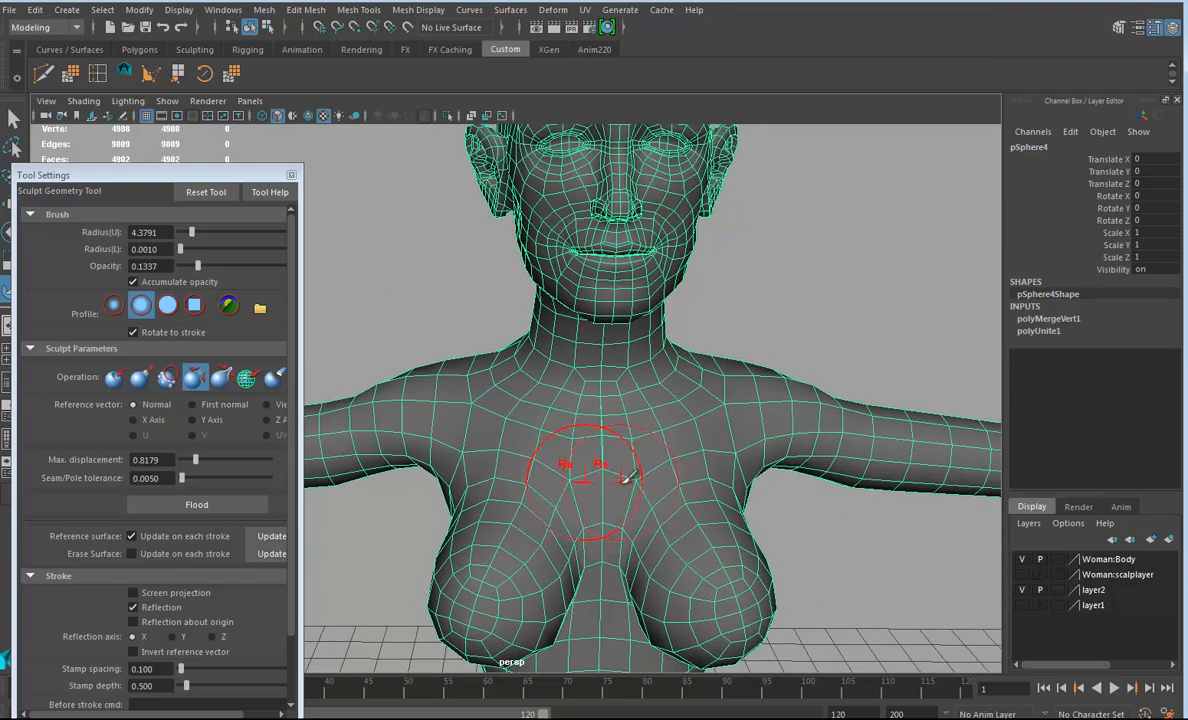
pyautogui.moveTo(603, 440)
pyautogui.keyDown('alt'); pyautogui.mouseDown(button='right')
pyautogui.moveTo(682, 491)
pyautogui.moveTo(706, 523)
pyautogui.moveTo(623, 493)
pyautogui.mouseUp(button='right'); pyautogui.keyUp('alt')
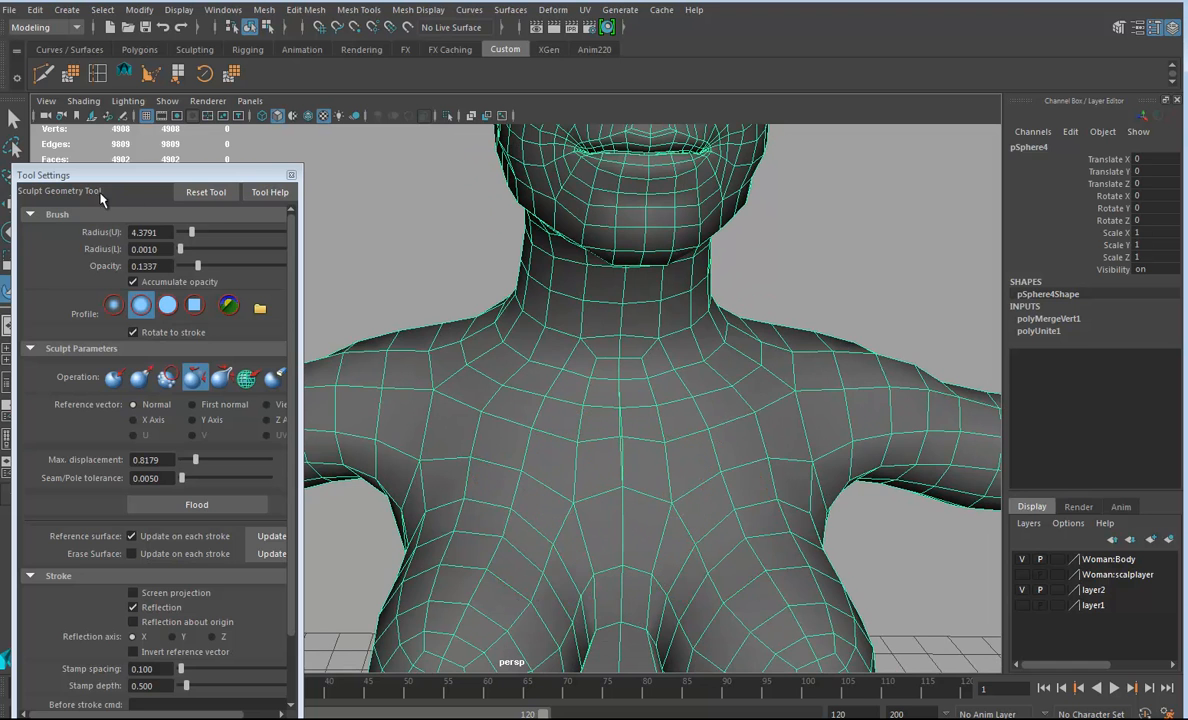
pyautogui.click(291, 176)
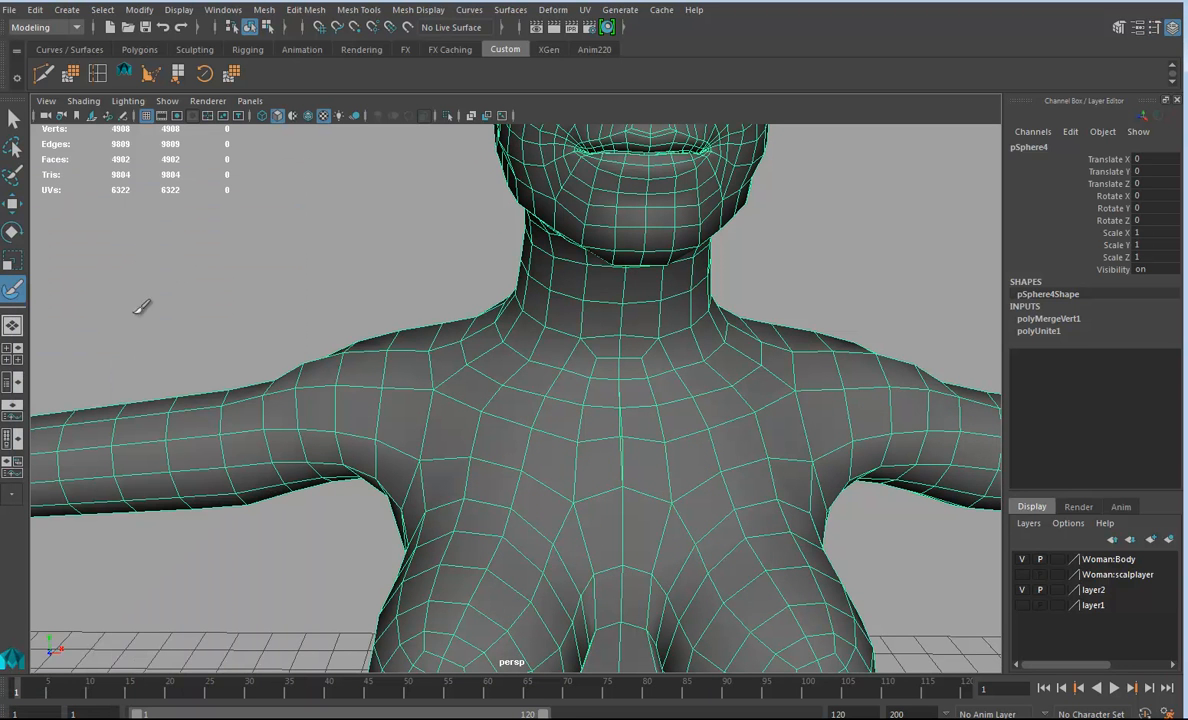
pyautogui.click(13, 204)
pyautogui.moveTo(631, 480)
pyautogui.keyDown('alt'); pyautogui.mouseDown(button='middle')
pyautogui.moveTo(631, 445)
pyautogui.moveTo(545, 356)
pyautogui.mouseUp(button='middle'); pyautogui.keyUp('alt')
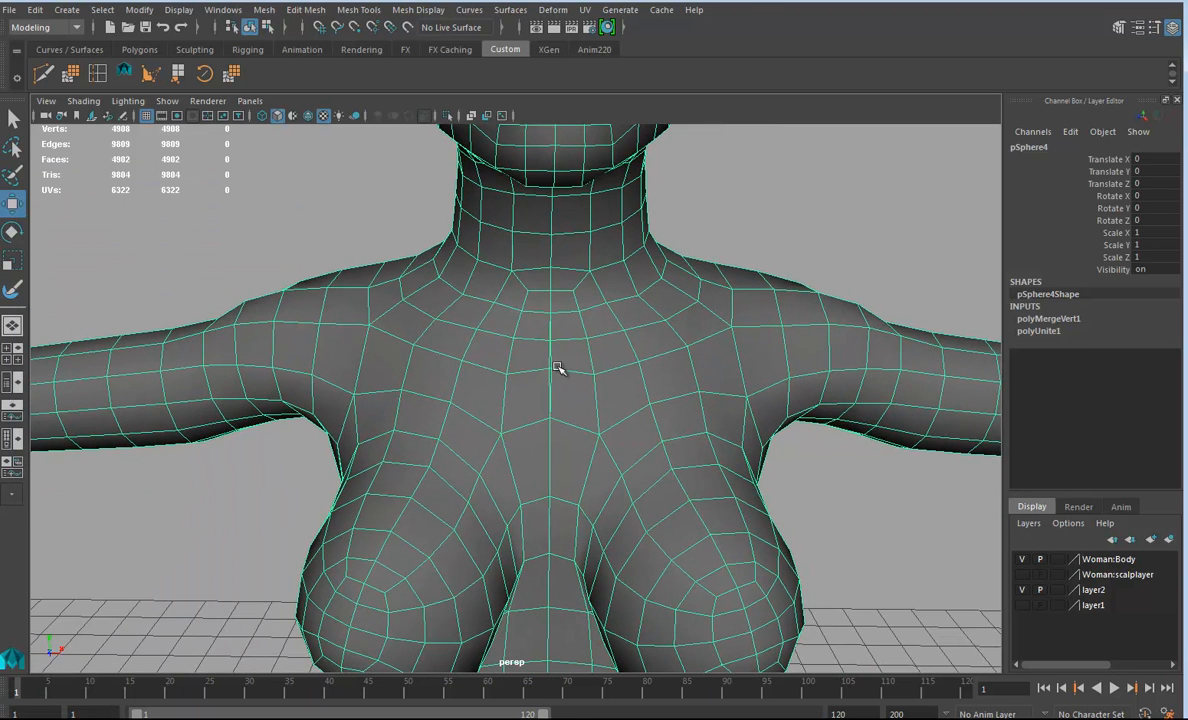
# - Turn on the border-edge display for the combined body mesh
pyautogui.click(179, 10)
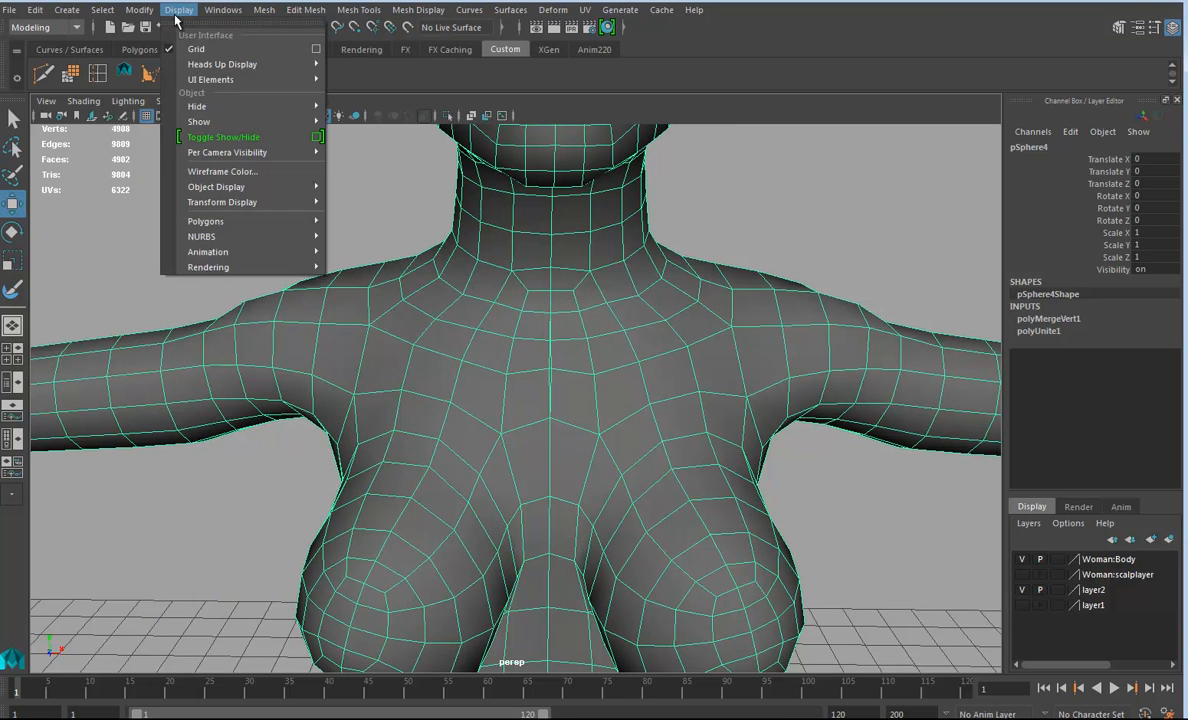
pyautogui.moveTo(225, 224)
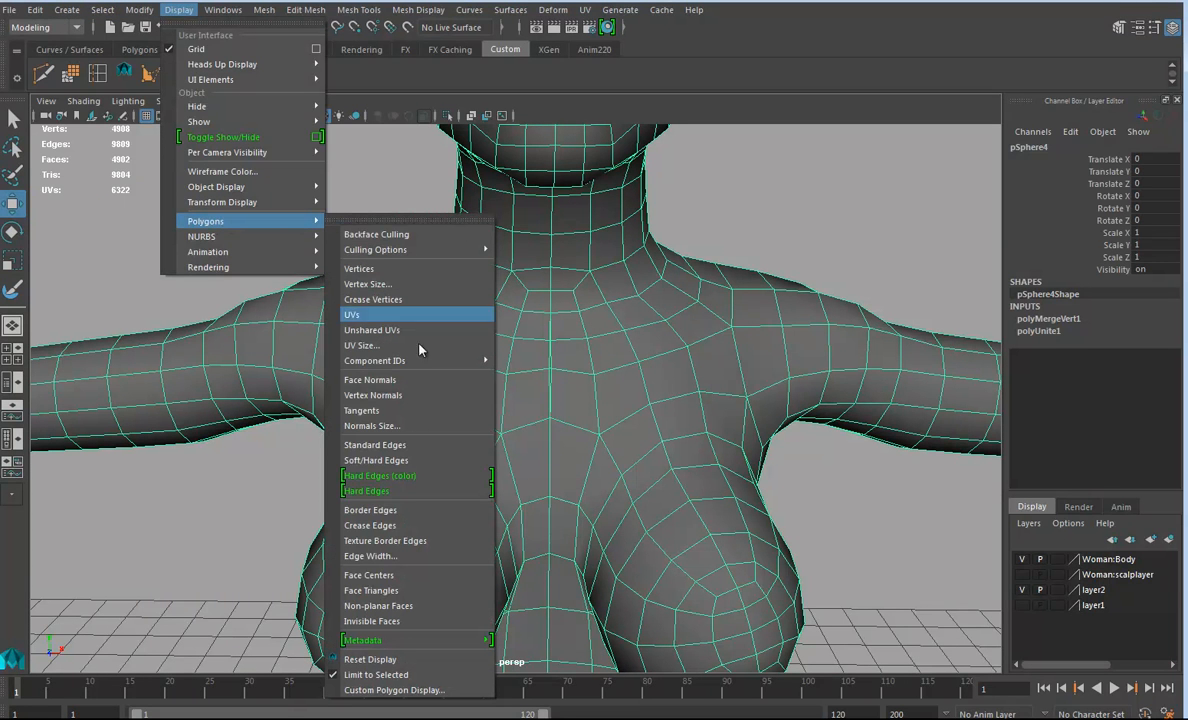
pyautogui.click(400, 515)
# - Merge the two unwelded vertex pairs on the open centre seam of the upper chest and return to object mode
pyautogui.moveTo(564, 341); pyautogui.dragTo(492, 342, button='right')
pyautogui.keyDown('alt'); pyautogui.moveTo(596, 362); pyautogui.dragTo(497, 383); pyautogui.keyUp('alt')
pyautogui.moveTo(600, 391)
pyautogui.keyDown('alt'); pyautogui.mouseDown()
pyautogui.moveTo(639, 430)
pyautogui.moveTo(600, 400)
pyautogui.mouseUp(); pyautogui.keyUp('alt')
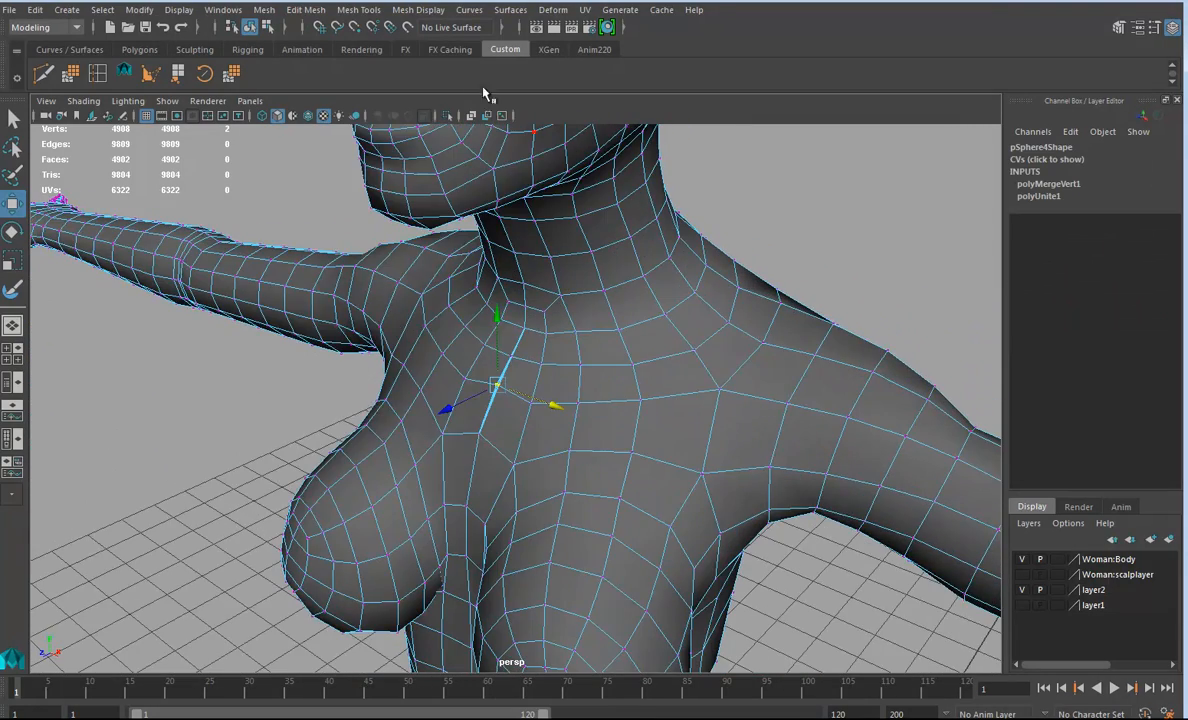
pyautogui.click(306, 10)
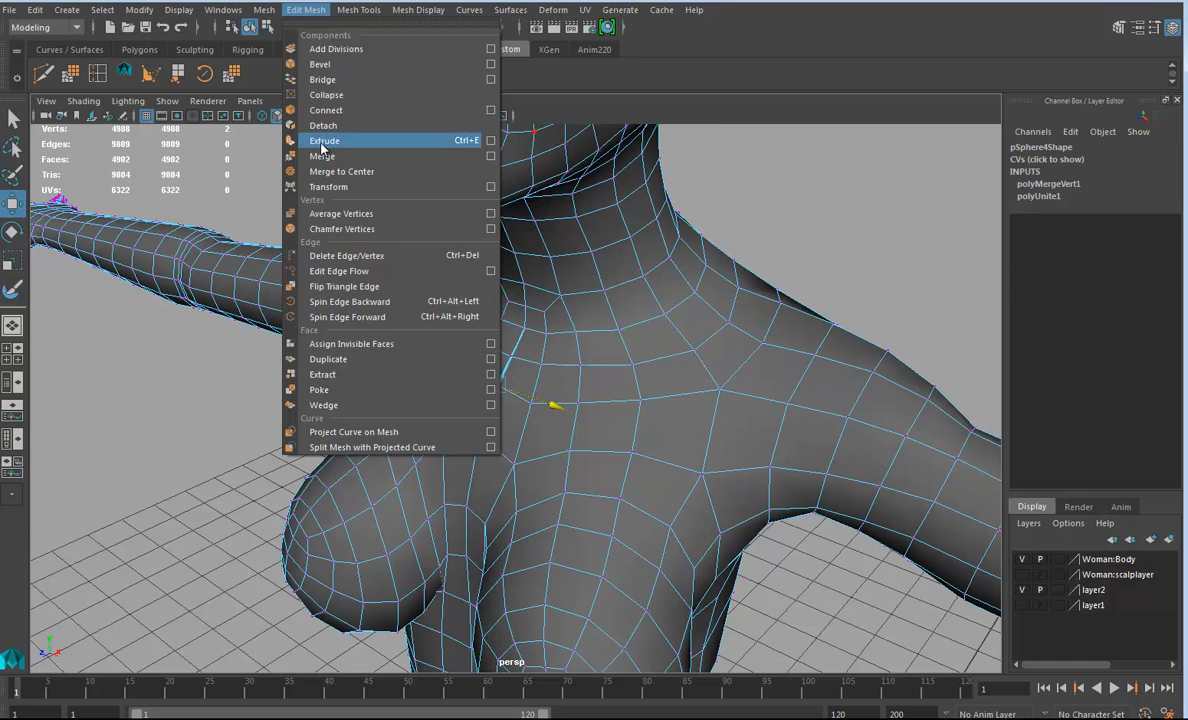
pyautogui.click(312, 157)
pyautogui.keyDown('alt'); pyautogui.moveTo(512, 419); pyautogui.dragTo(626, 469); pyautogui.keyUp('alt')
pyautogui.moveTo(491, 363); pyautogui.dragTo(538, 387)
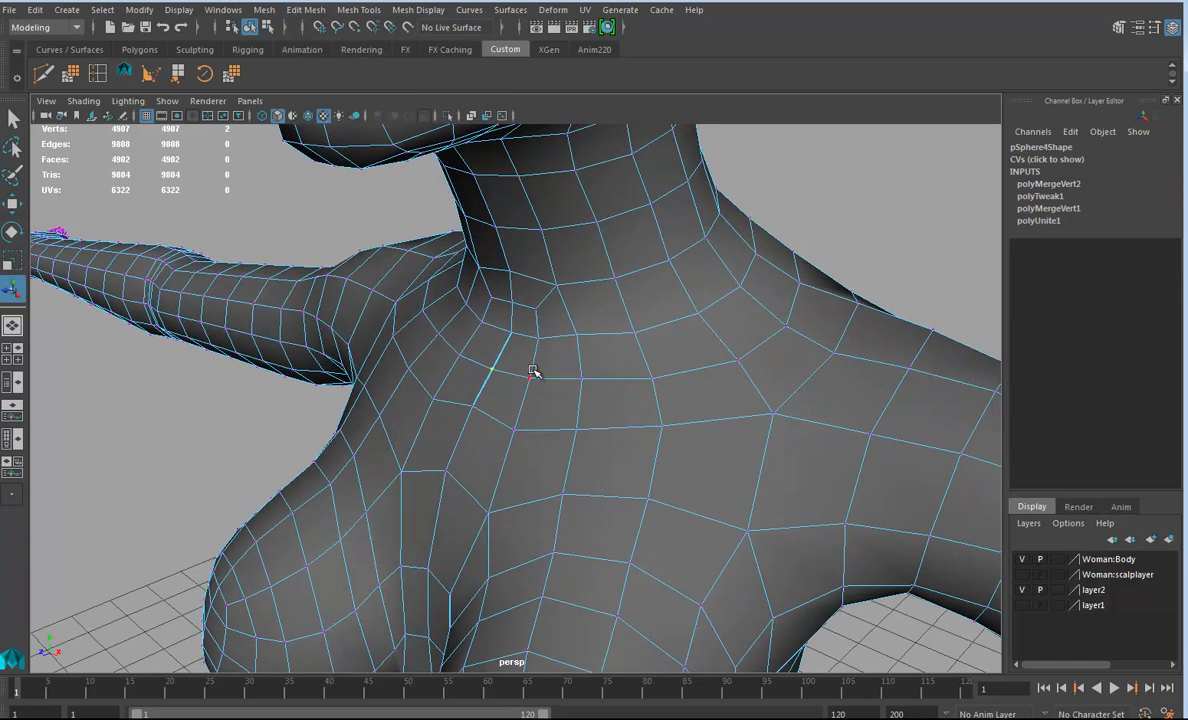
pyautogui.press('g')
pyautogui.keyDown('alt'); pyautogui.moveTo(685, 457); pyautogui.dragTo(165, 350, button='right'); pyautogui.keyUp('alt')
pyautogui.keyDown('alt'); pyautogui.moveTo(165, 350); pyautogui.dragTo(535, 500); pyautogui.keyUp('alt')
pyautogui.moveTo(501, 342); pyautogui.dragTo(538, 326, button='right')
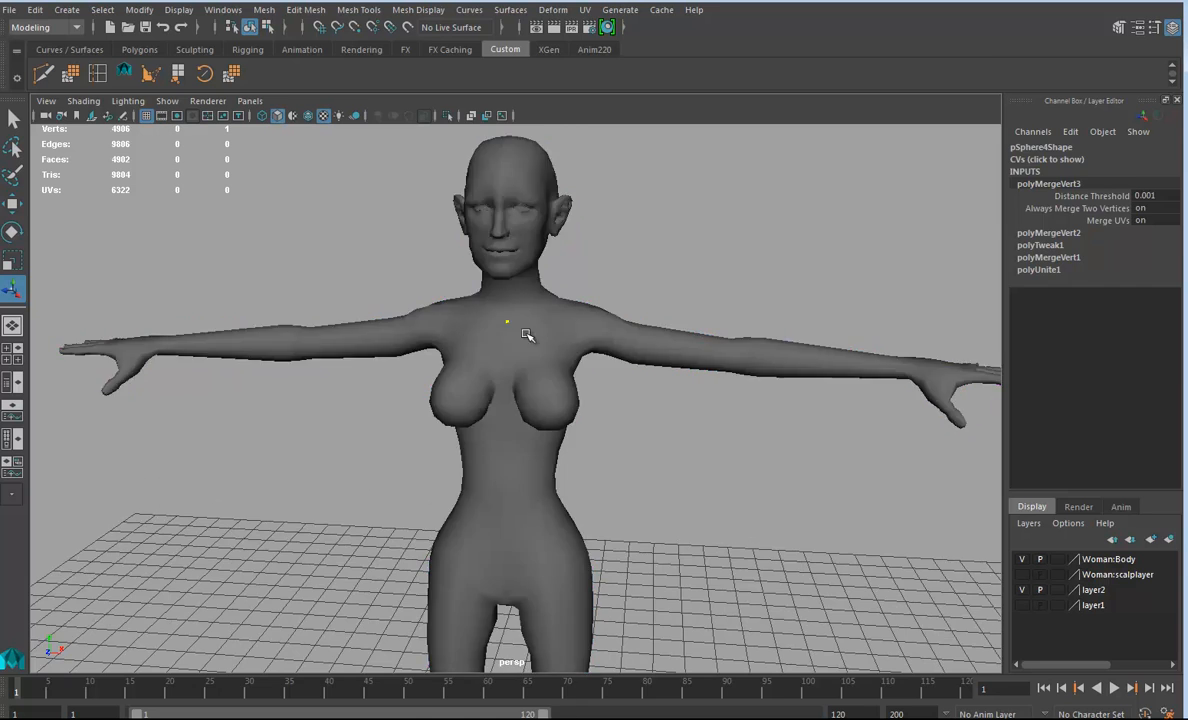
pyautogui.click(537, 328)
# - Relax the upper chest with the Sculpt Geometry tool, turn on smooth mesh preview, and leave sculpting for the Move tool
pyautogui.keyDown('alt'); pyautogui.moveTo(538, 350); pyautogui.dragTo(545, 415); pyautogui.keyUp('alt')
pyautogui.keyDown('alt'); pyautogui.moveTo(545, 415); pyautogui.dragTo(800, 479, button='right'); pyautogui.keyUp('alt')
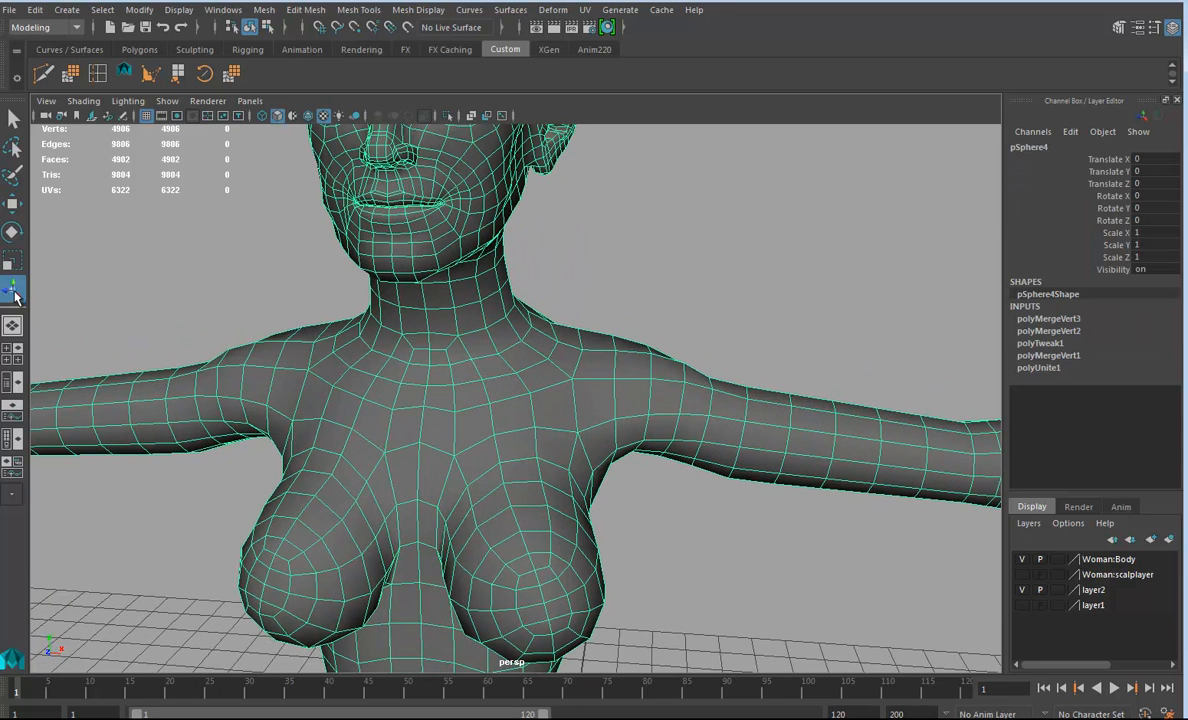
pyautogui.moveTo(463, 341)
pyautogui.mouseDown(button='right')
pyautogui.moveTo(435, 658)
pyautogui.moveTo(455, 614)
pyautogui.moveTo(588, 605)
pyautogui.moveTo(570, 631)
pyautogui.mouseUp(button='right')
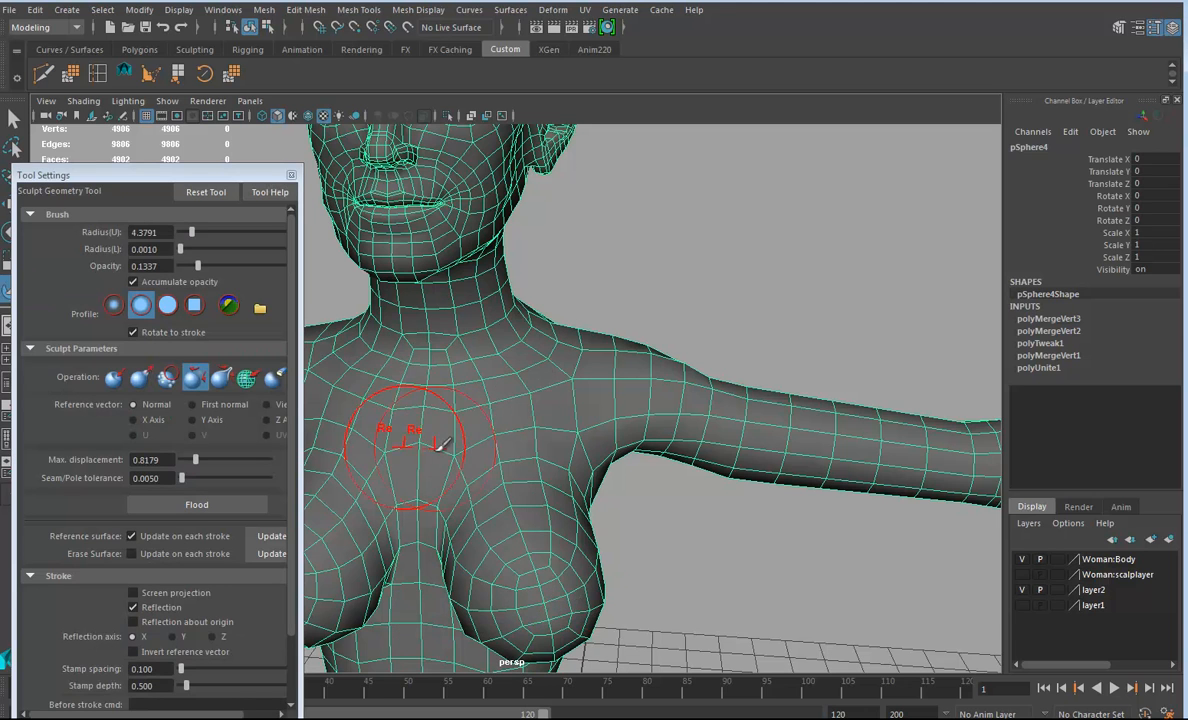
pyautogui.moveTo(422, 428)
pyautogui.keyDown('alt'); pyautogui.mouseDown()
pyautogui.moveTo(562, 443)
pyautogui.moveTo(707, 376)
pyautogui.moveTo(684, 326)
pyautogui.moveTo(605, 345)
pyautogui.moveTo(655, 360)
pyautogui.mouseUp(); pyautogui.keyUp('alt')
pyautogui.press('3')
pyautogui.keyDown('alt'); pyautogui.moveTo(750, 406); pyautogui.dragTo(545, 415, button='right'); pyautogui.keyUp('alt')
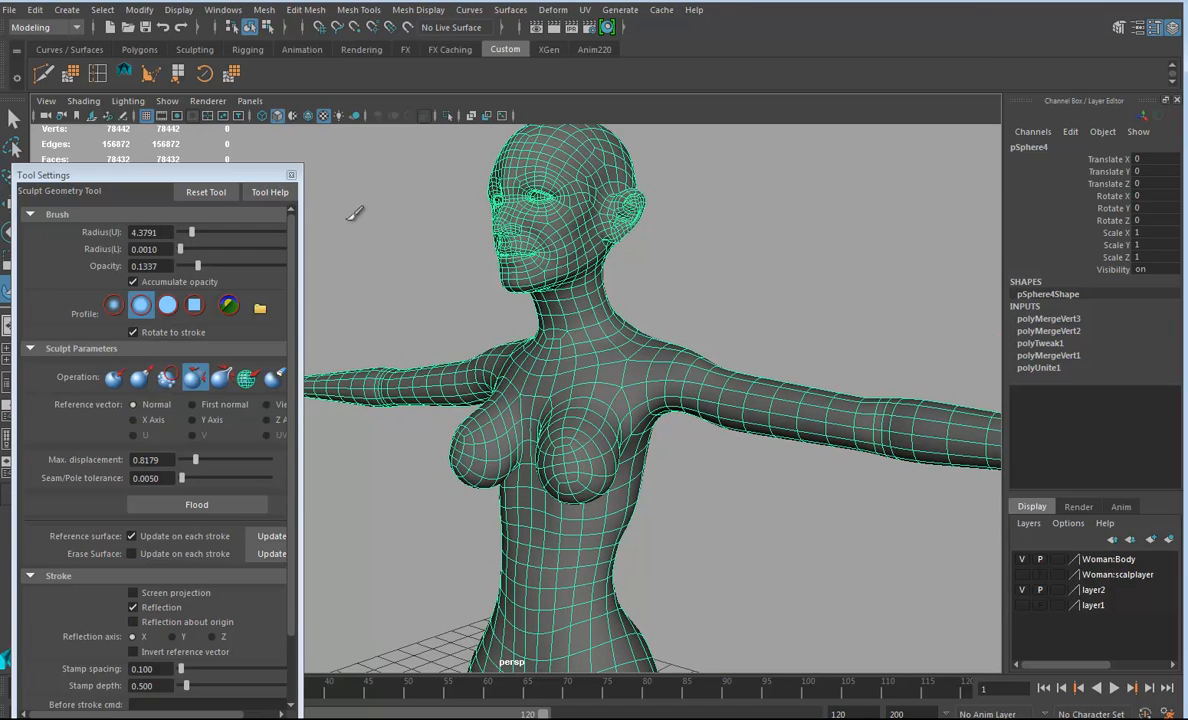
pyautogui.click(290, 176)
pyautogui.click(14, 204)
# - Select the band of vertices around the neck, starting from two neighbouring horizontal edge loops
pyautogui.moveTo(358, 326)
pyautogui.keyDown('alt'); pyautogui.mouseDown()
pyautogui.moveTo(538, 445)
pyautogui.moveTo(487, 313)
pyautogui.mouseUp(); pyautogui.keyUp('alt')
pyautogui.moveTo(565, 277)
pyautogui.mouseDown(button='right')
pyautogui.moveTo(580, 286)
pyautogui.moveTo(558, 288)
pyautogui.mouseUp(button='right')
pyautogui.click(665, 333)
pyautogui.keyDown('alt'); pyautogui.moveTo(665, 333); pyautogui.dragTo(548, 408); pyautogui.keyUp('alt')
pyautogui.click(548, 408)
pyautogui.keyDown('alt'); pyautogui.moveTo(607, 416); pyautogui.dragTo(640, 436, button='right'); pyautogui.keyUp('alt')
pyautogui.rightClick(481, 339)
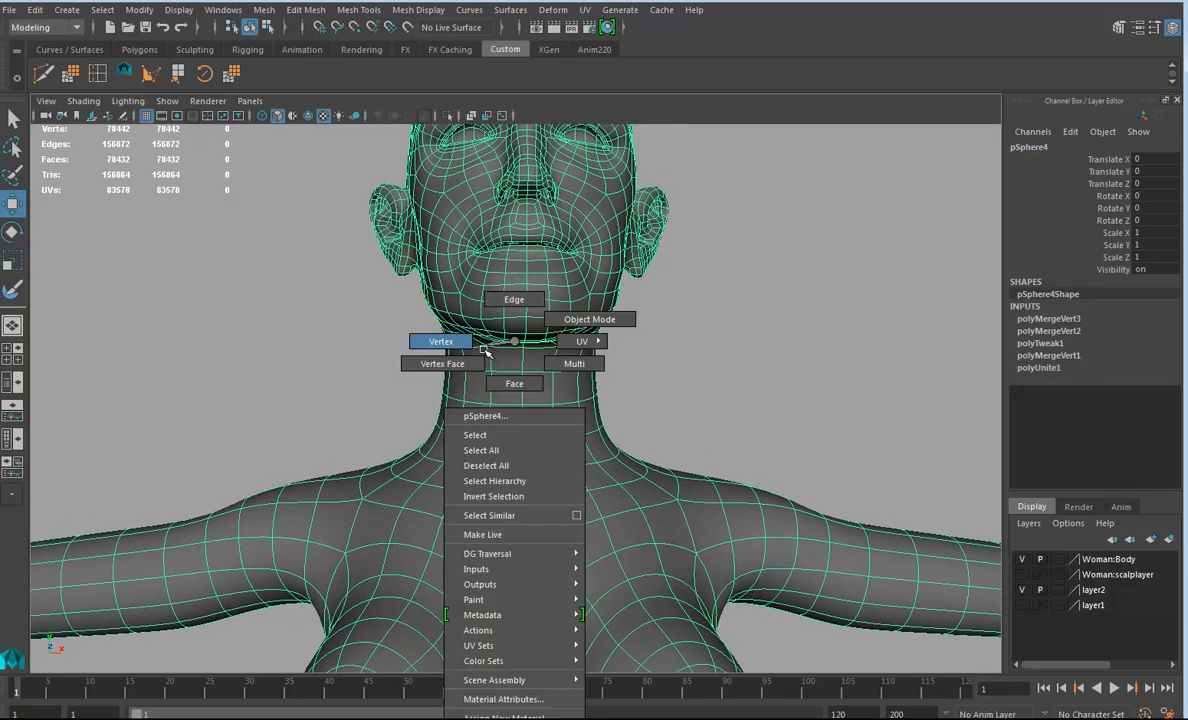
pyautogui.click(511, 299)
pyautogui.doubleClick(511, 370)
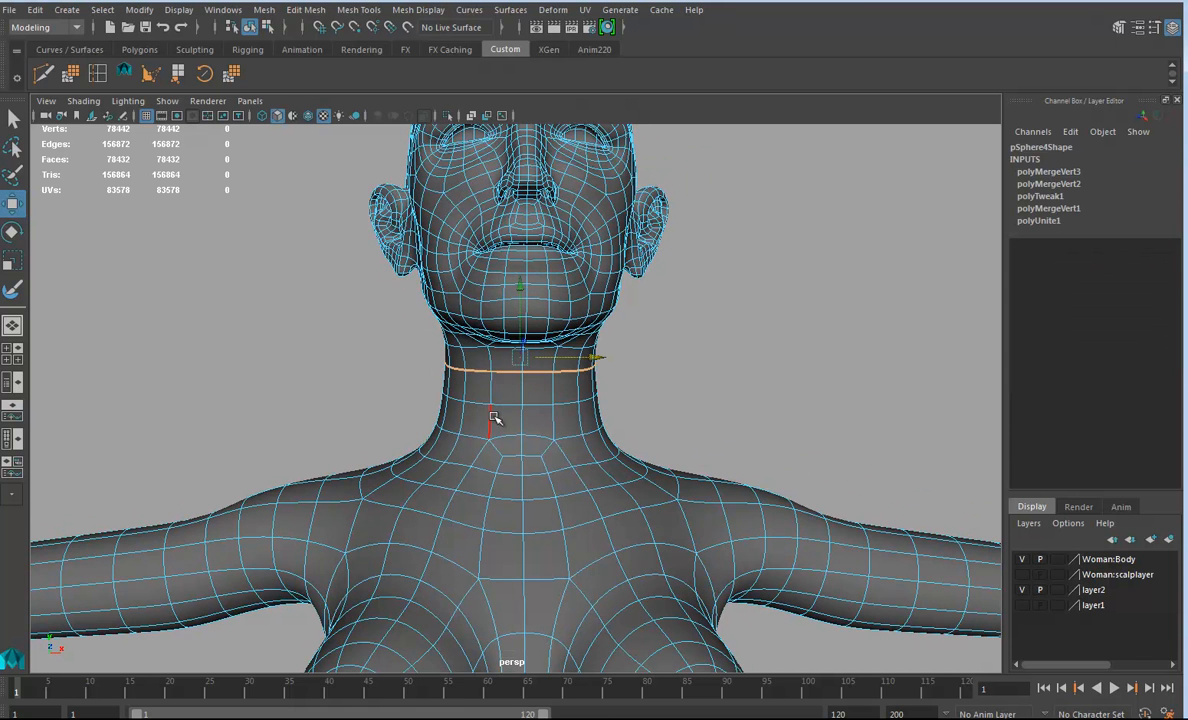
pyautogui.keyDown('shift'); pyautogui.doubleClick(501, 404); pyautogui.keyUp('shift')
pyautogui.keyDown('ctrl'); pyautogui.rightClick(501, 404); pyautogui.keyUp('ctrl')
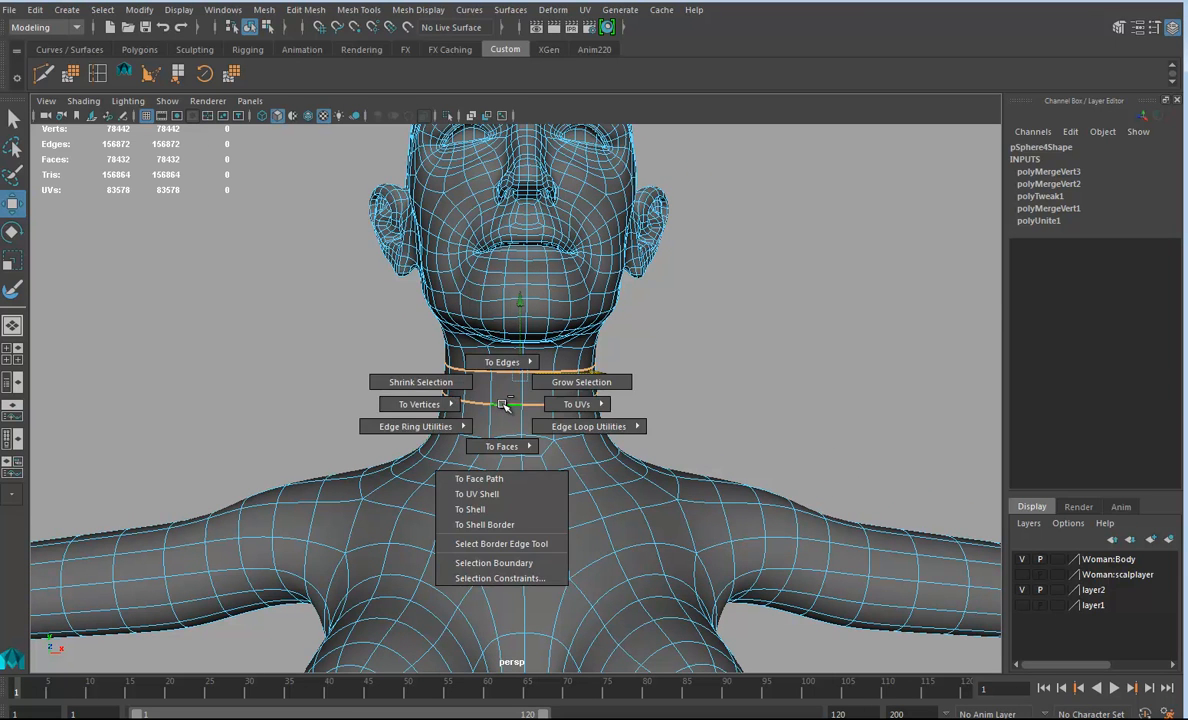
pyautogui.keyDown('ctrl'); pyautogui.moveTo(506, 424); pyautogui.dragTo(510, 446, button='right'); pyautogui.keyUp('ctrl')
pyautogui.keyDown('ctrl'); pyautogui.moveTo(511, 400); pyautogui.dragTo(580, 386, button='right'); pyautogui.keyUp('ctrl')
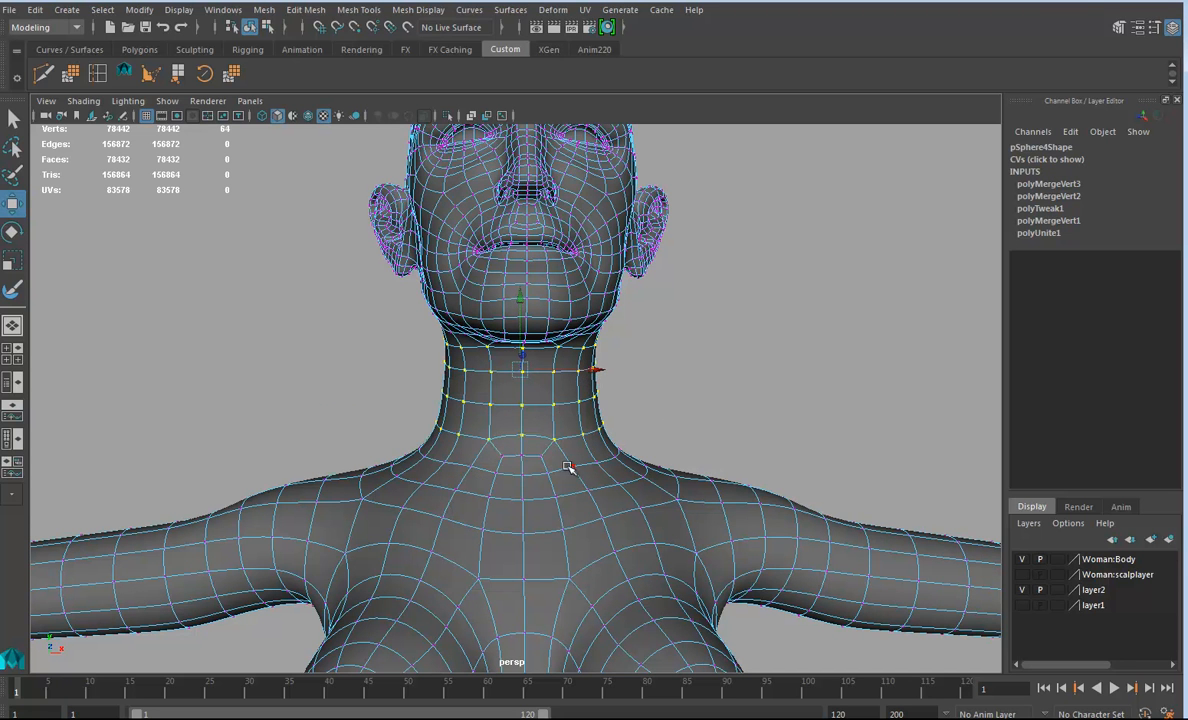
# - Turn on soft selection and scale the selected neck vertices slightly along the vertical axis
pyautogui.press('b')
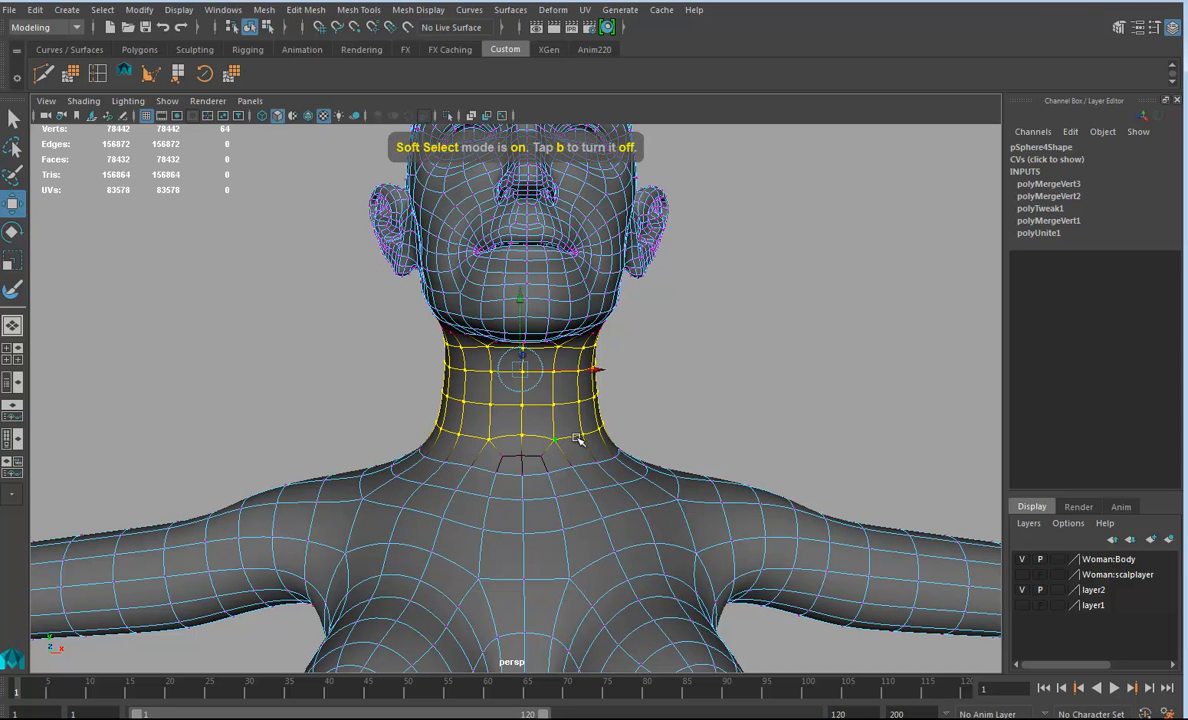
pyautogui.press('r')
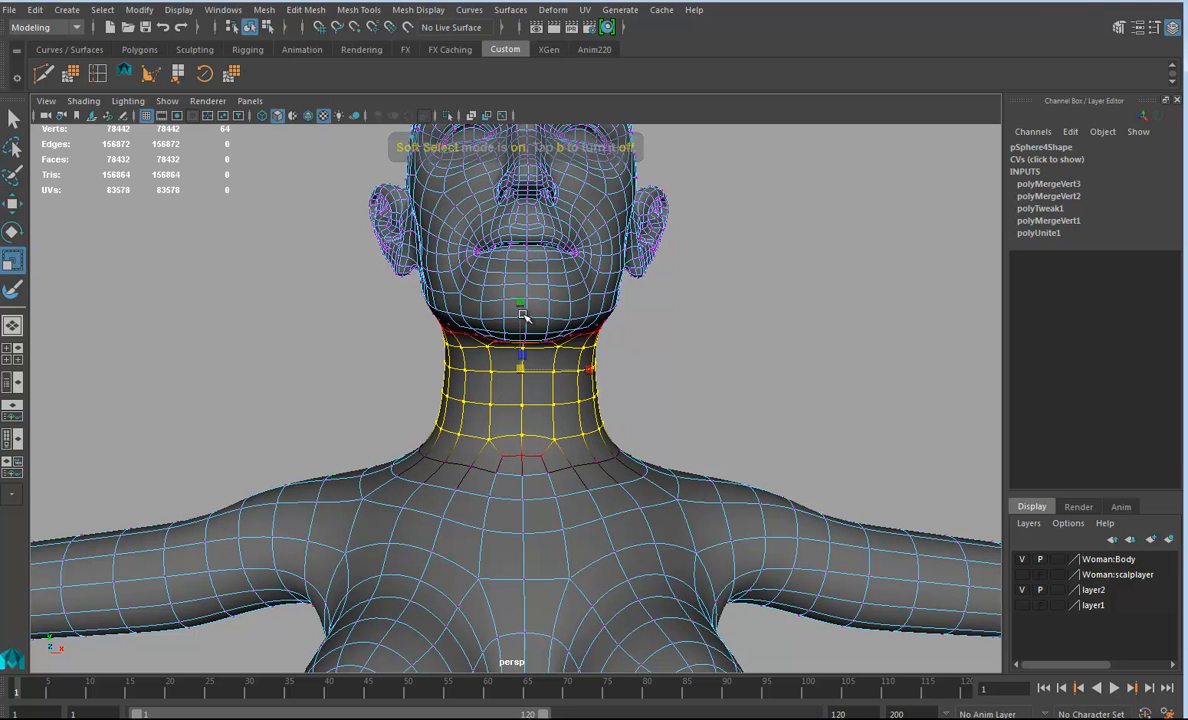
pyautogui.moveTo(520, 303)
pyautogui.mouseDown()
pyautogui.moveTo(517, 323)
pyautogui.moveTo(521, 314)
pyautogui.mouseUp()
pyautogui.keyDown('alt'); pyautogui.moveTo(600, 447); pyautogui.dragTo(621, 411); pyautogui.keyUp('alt')
pyautogui.press('w')
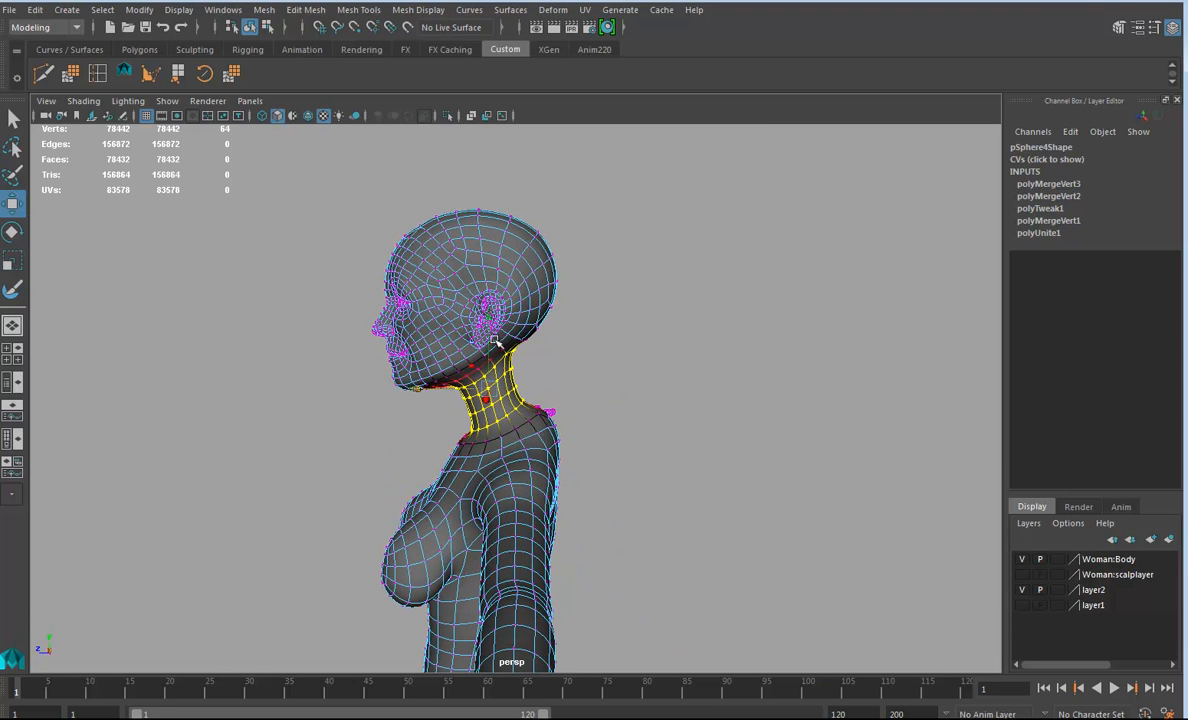
pyautogui.keyDown('alt'); pyautogui.moveTo(490, 325); pyautogui.dragTo(608, 377); pyautogui.keyUp('alt')
pyautogui.press('r')
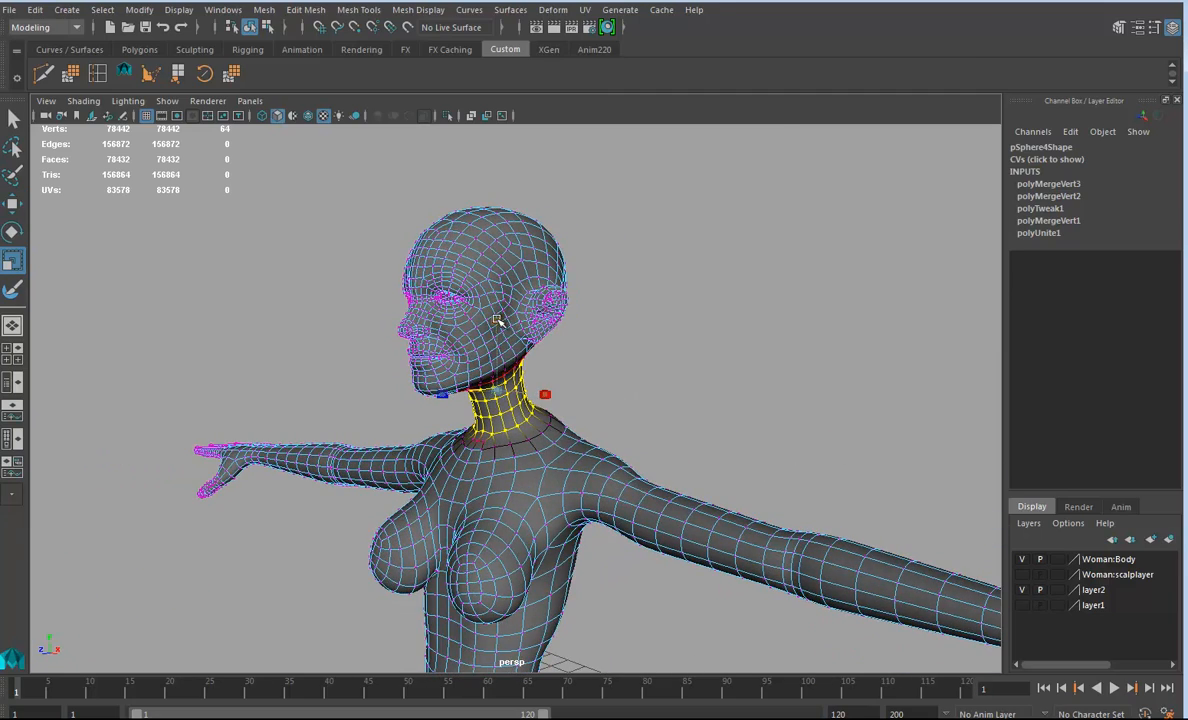
pyautogui.keyDown('alt'); pyautogui.moveTo(498, 315); pyautogui.dragTo(581, 426); pyautogui.keyUp('alt')
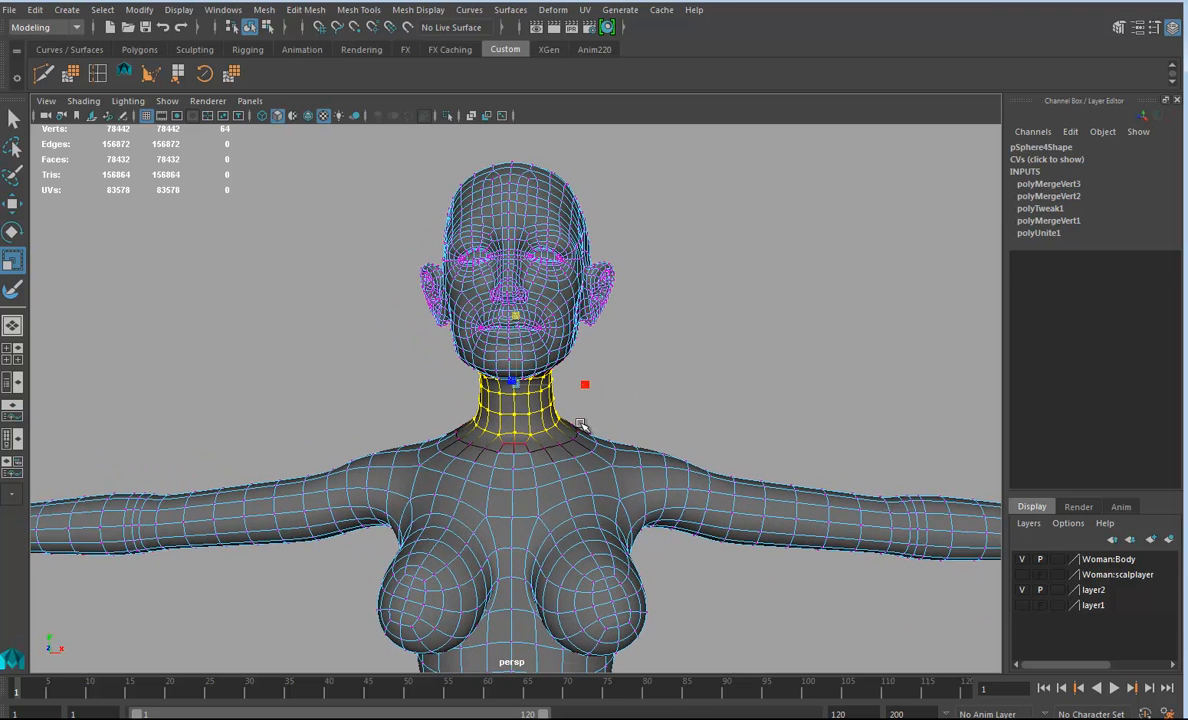
# - Average the selected neck vertices twice, with 10 iterations each time
pyautogui.click(234, 76)
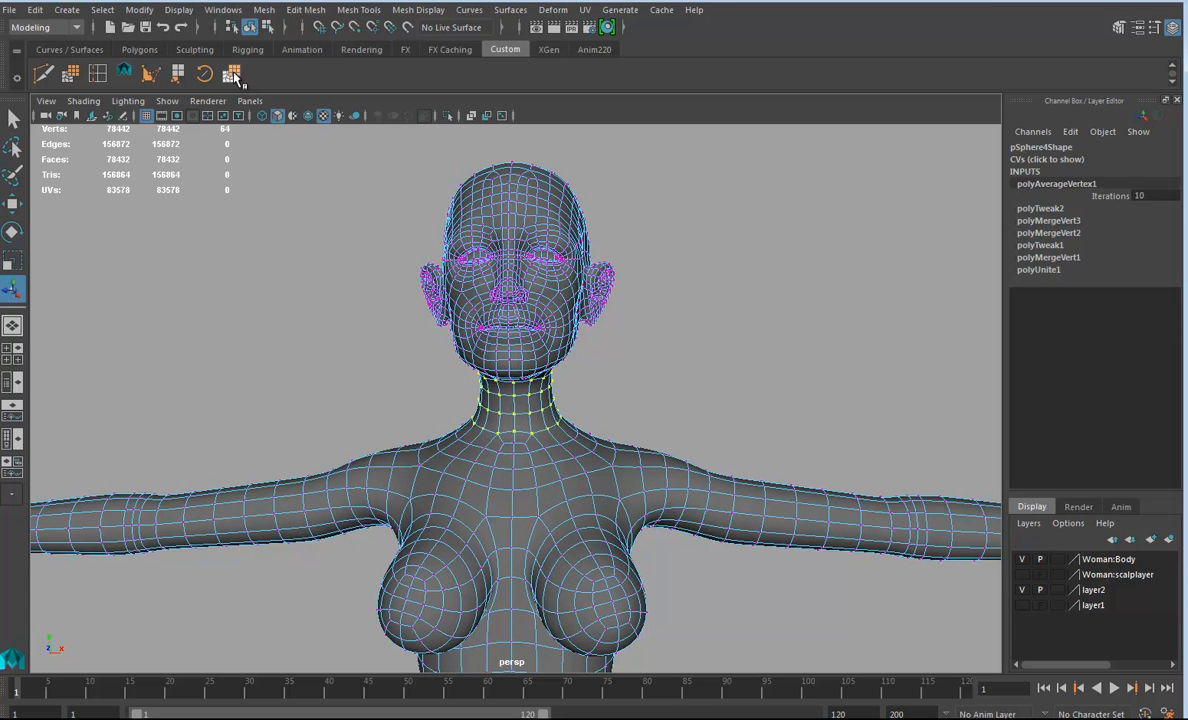
pyautogui.click(234, 76)
pyautogui.keyDown('alt'); pyautogui.moveTo(631, 477); pyautogui.dragTo(570, 453); pyautogui.keyUp('alt')
# - Adjust the vertices where the nape meets the back of the skull in the side view, then return to the perspective view
pyautogui.press('space')
pyautogui.keyDown('alt'); pyautogui.moveTo(653, 241); pyautogui.dragTo(549, 591, button='middle'); pyautogui.keyUp('alt')
pyautogui.keyDown('alt'); pyautogui.moveTo(610, 222); pyautogui.dragTo(556, 638, button='middle'); pyautogui.keyUp('alt')
pyautogui.keyDown('alt'); pyautogui.moveTo(597, 180); pyautogui.dragTo(600, 662, button='middle'); pyautogui.keyUp('alt')
pyautogui.keyDown('alt'); pyautogui.moveTo(568, 575); pyautogui.dragTo(625, 562, button='right'); pyautogui.keyUp('alt')
pyautogui.keyDown('alt'); pyautogui.moveTo(580, 570); pyautogui.dragTo(635, 418, button='middle'); pyautogui.keyUp('alt')
pyautogui.keyDown('alt'); pyautogui.moveTo(528, 411); pyautogui.dragTo(700, 460, button='right'); pyautogui.keyUp('alt')
pyautogui.keyDown('alt'); pyautogui.moveTo(722, 480); pyautogui.dragTo(726, 521, button='middle'); pyautogui.keyUp('alt')
pyautogui.press('w')
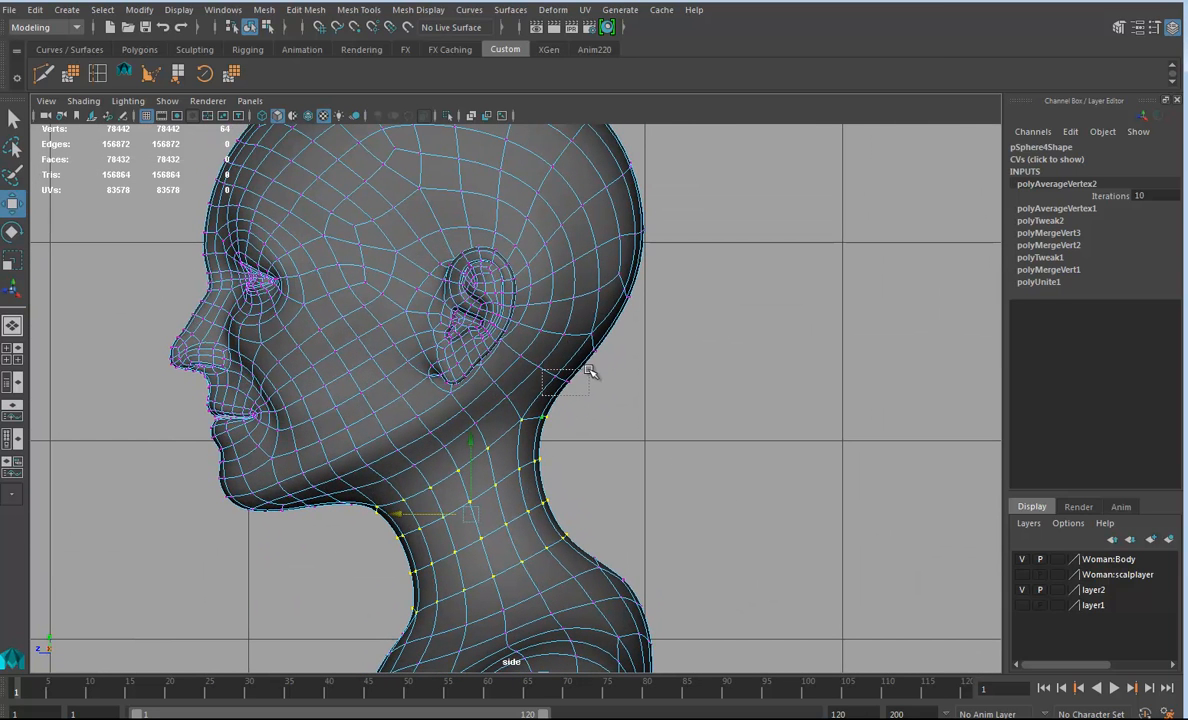
pyautogui.moveTo(591, 372); pyautogui.dragTo(588, 374)
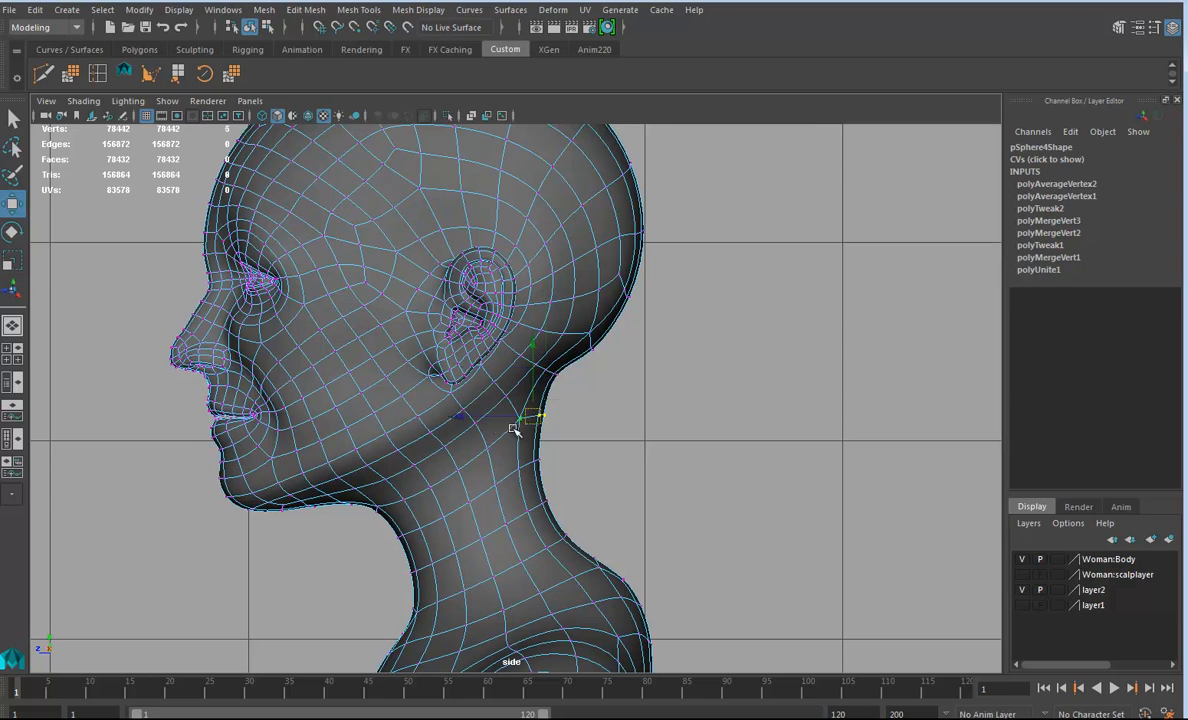
pyautogui.keyDown('alt'); pyautogui.moveTo(420, 490); pyautogui.dragTo(494, 453, button='middle'); pyautogui.keyUp('alt')
pyautogui.press('space')
pyautogui.moveTo(496, 450); pyautogui.dragTo(508, 404)
# - Select the two matching vertices behind the ears with soft selection turned on
pyautogui.keyDown('alt'); pyautogui.moveTo(540, 445); pyautogui.dragTo(507, 432); pyautogui.keyUp('alt')
pyautogui.keyDown('alt'); pyautogui.moveTo(507, 432); pyautogui.dragTo(835, 506, button='right'); pyautogui.keyUp('alt')
pyautogui.keyDown('alt'); pyautogui.moveTo(658, 484); pyautogui.dragTo(666, 508, button='middle'); pyautogui.keyUp('alt')
pyautogui.keyDown('alt'); pyautogui.moveTo(666, 508); pyautogui.dragTo(375, 415); pyautogui.keyUp('alt')
pyautogui.click(370, 399)
pyautogui.press('b')
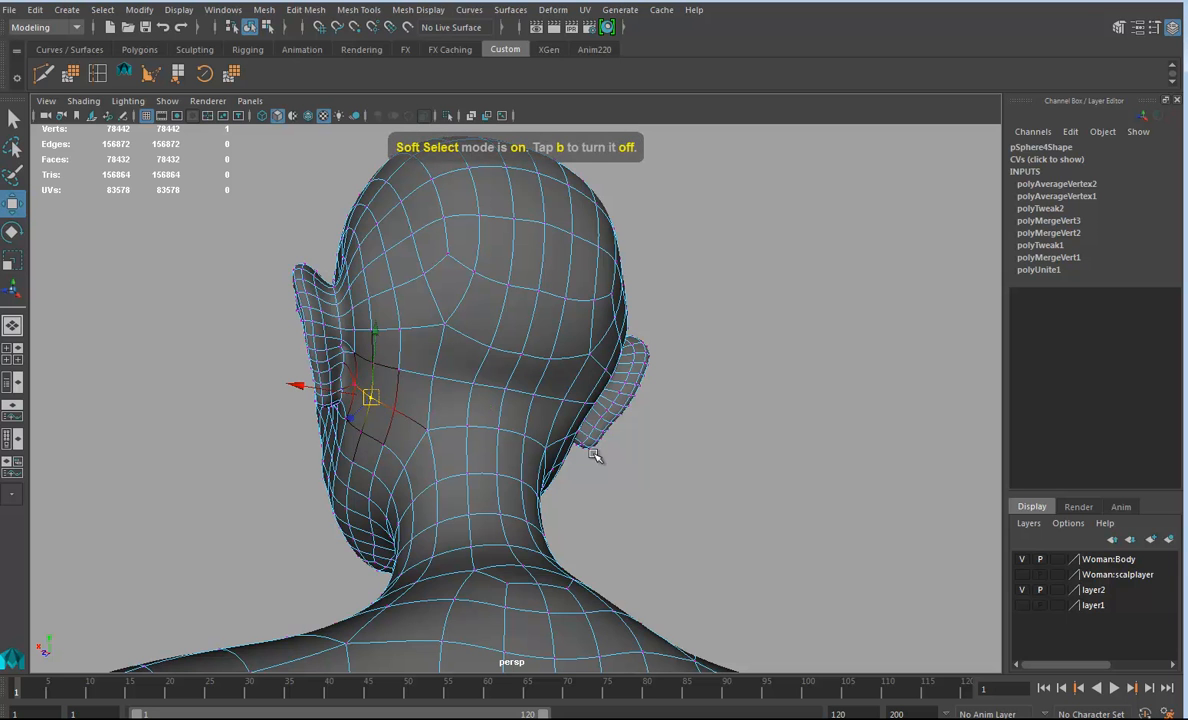
pyautogui.keyDown('alt'); pyautogui.moveTo(560, 444); pyautogui.dragTo(608, 426); pyautogui.keyUp('alt')
pyautogui.keyDown('shift'); pyautogui.click(606, 418); pyautogui.keyUp('shift')
pyautogui.moveTo(493, 453)
pyautogui.keyDown('alt'); pyautogui.mouseDown()
pyautogui.moveTo(466, 441)
pyautogui.moveTo(474, 465)
pyautogui.mouseUp(); pyautogui.keyUp('alt')
pyautogui.keyDown('alt'); pyautogui.moveTo(617, 499); pyautogui.dragTo(396, 392); pyautogui.keyUp('alt')
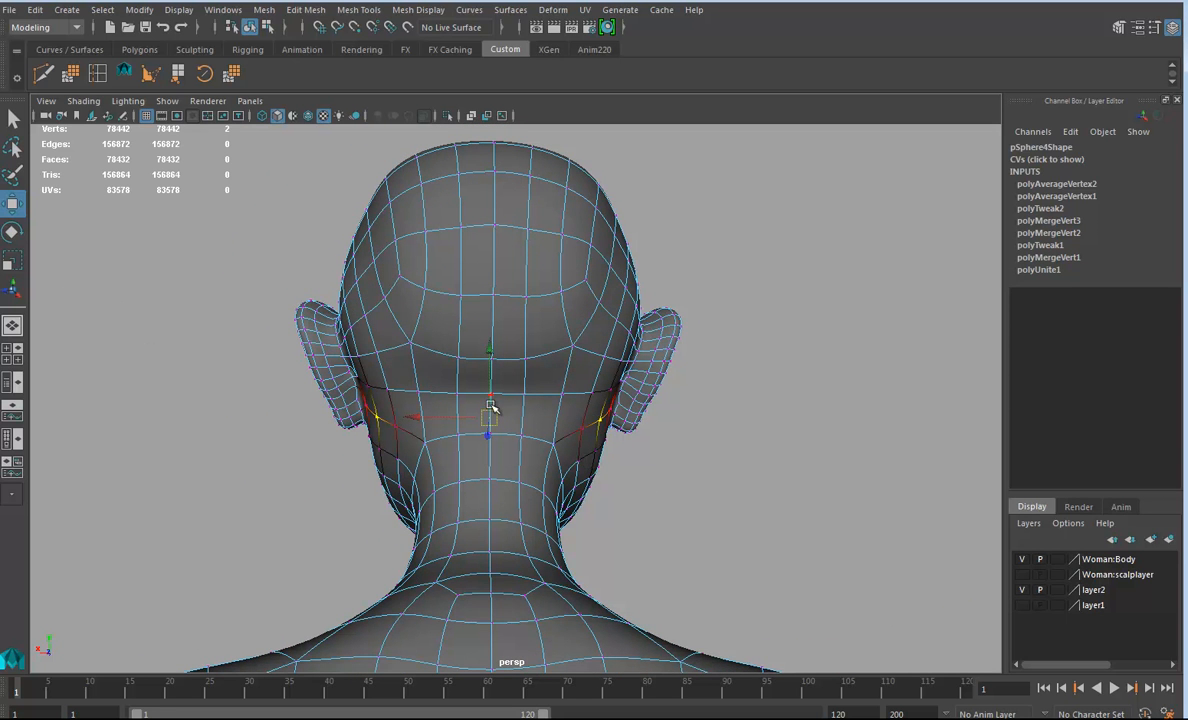
pyautogui.keyDown('alt'); pyautogui.moveTo(418, 511); pyautogui.dragTo(329, 293); pyautogui.keyUp('alt')
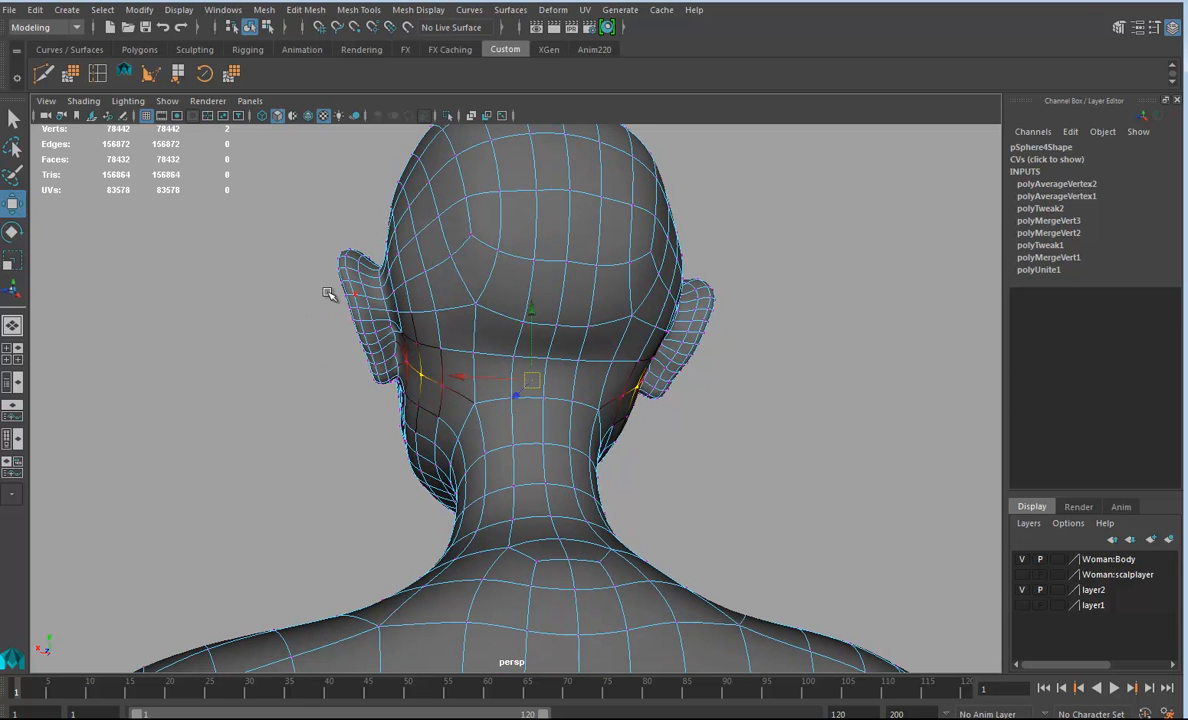
# - Set the Move tool's symmetry to World X
pyautogui.doubleClick(10, 206)
pyautogui.click(100, 488)
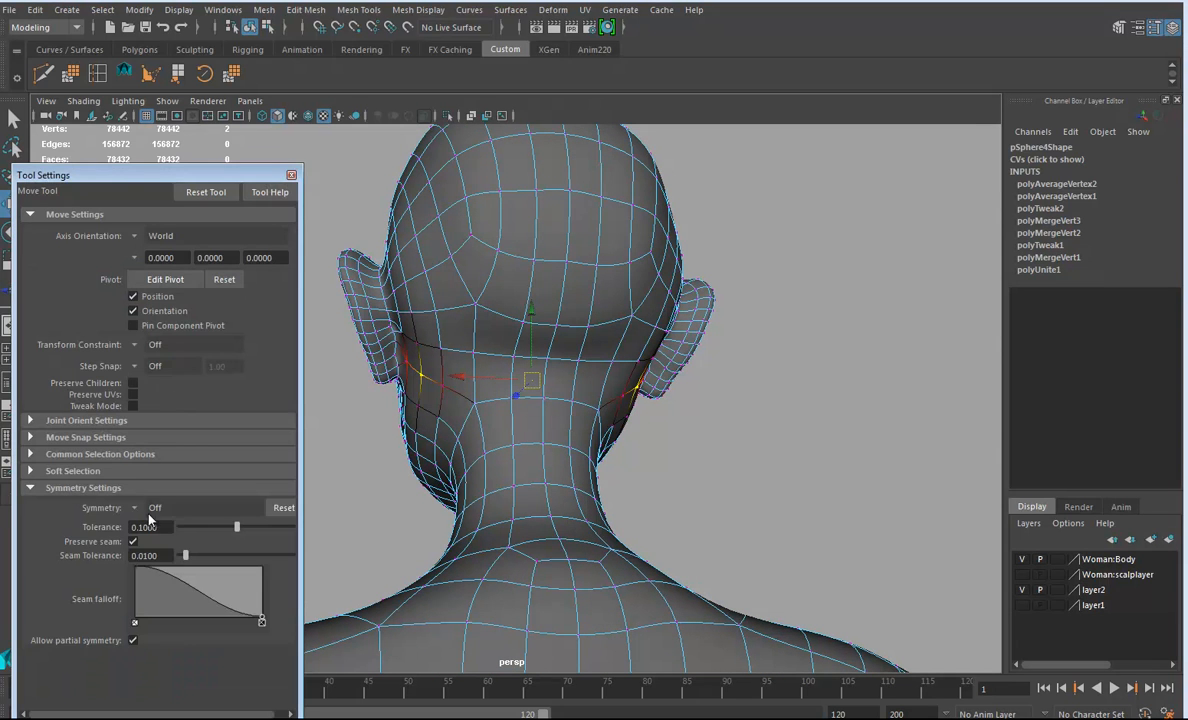
pyautogui.click(134, 509)
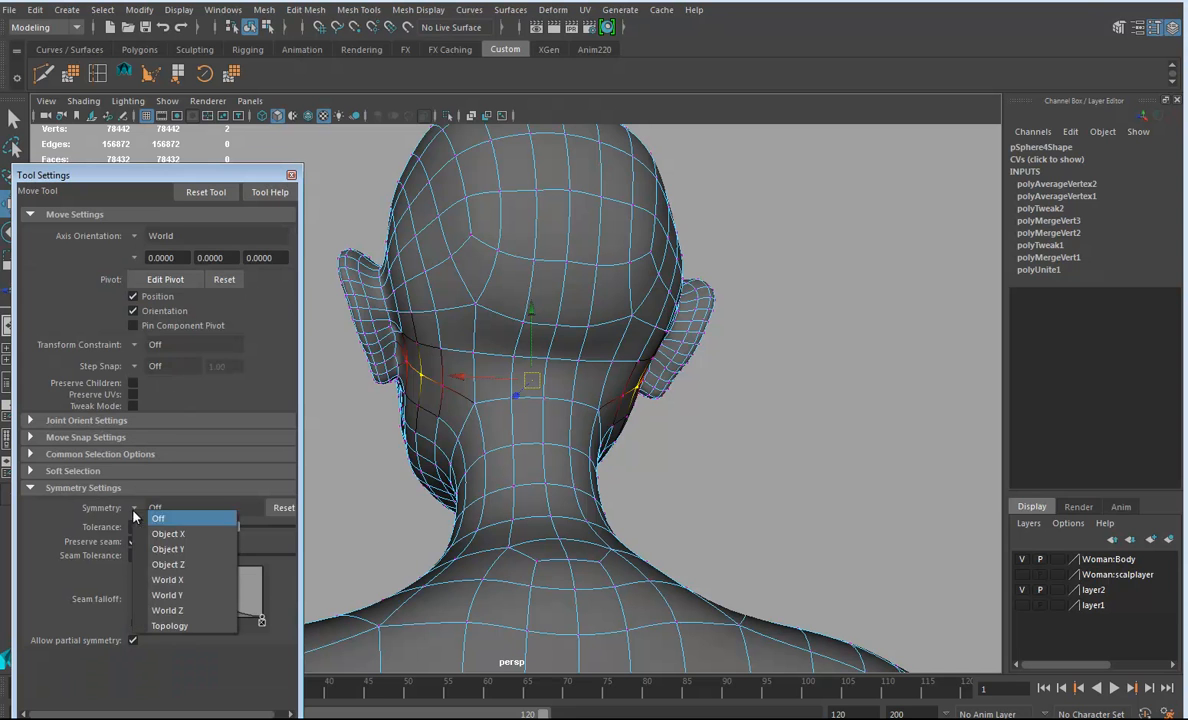
pyautogui.click(181, 580)
# - Move the vertices behind the ears symmetrically with soft selection to smooth the transition from skull to neck
pyautogui.keyDown('alt'); pyautogui.moveTo(613, 397); pyautogui.dragTo(593, 401); pyautogui.keyUp('alt')
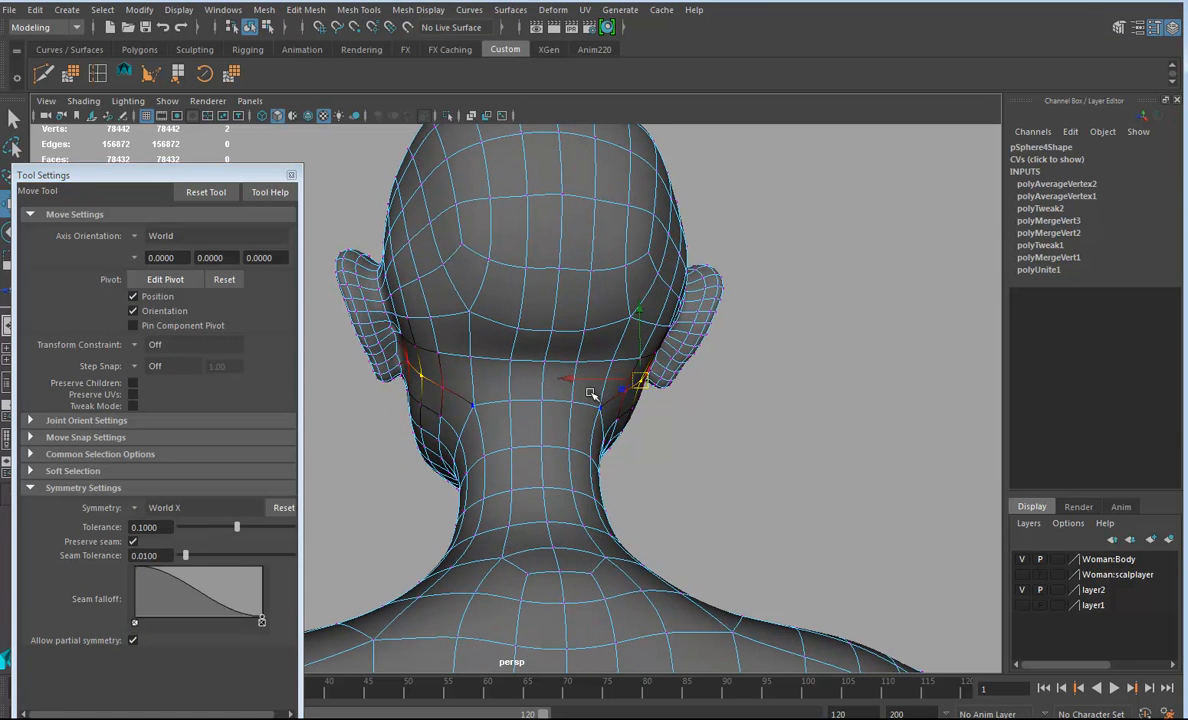
pyautogui.keyDown('alt'); pyautogui.moveTo(524, 353); pyautogui.dragTo(533, 432); pyautogui.keyUp('alt')
pyautogui.click(412, 403)
pyautogui.moveTo(381, 402); pyautogui.dragTo(425, 385)
pyautogui.keyDown('alt'); pyautogui.moveTo(520, 400); pyautogui.dragTo(651, 434); pyautogui.keyUp('alt')
pyautogui.keyDown('alt'); pyautogui.moveTo(425, 445); pyautogui.dragTo(422, 351); pyautogui.keyUp('alt')
pyautogui.doubleClick(432, 357)
pyautogui.click(421, 344)
pyautogui.keyDown('alt'); pyautogui.moveTo(417, 430); pyautogui.dragTo(493, 378); pyautogui.keyUp('alt')
pyautogui.click(459, 342)
pyautogui.keyDown('alt'); pyautogui.moveTo(463, 443); pyautogui.dragTo(490, 466); pyautogui.keyUp('alt')
pyautogui.keyDown('alt'); pyautogui.moveTo(490, 466); pyautogui.dragTo(650, 468, button='right'); pyautogui.keyUp('alt')
pyautogui.keyDown('alt'); pyautogui.moveTo(554, 440); pyautogui.dragTo(399, 408); pyautogui.keyUp('alt')
pyautogui.keyDown('alt'); pyautogui.moveTo(721, 477); pyautogui.dragTo(570, 490, button='right'); pyautogui.keyUp('alt')
pyautogui.keyDown('alt'); pyautogui.moveTo(570, 490); pyautogui.dragTo(770, 515); pyautogui.keyUp('alt')
pyautogui.keyDown('alt'); pyautogui.moveTo(710, 503); pyautogui.dragTo(626, 483, button='right'); pyautogui.keyUp('alt')
# - Return to object mode, select the whole body, close the tool settings and delete the body's construction history
pyautogui.keyDown('alt'); pyautogui.moveTo(626, 483); pyautogui.dragTo(560, 504); pyautogui.keyUp('alt')
pyautogui.moveTo(556, 341); pyautogui.dragTo(633, 321, button='right')
pyautogui.click(555, 503)
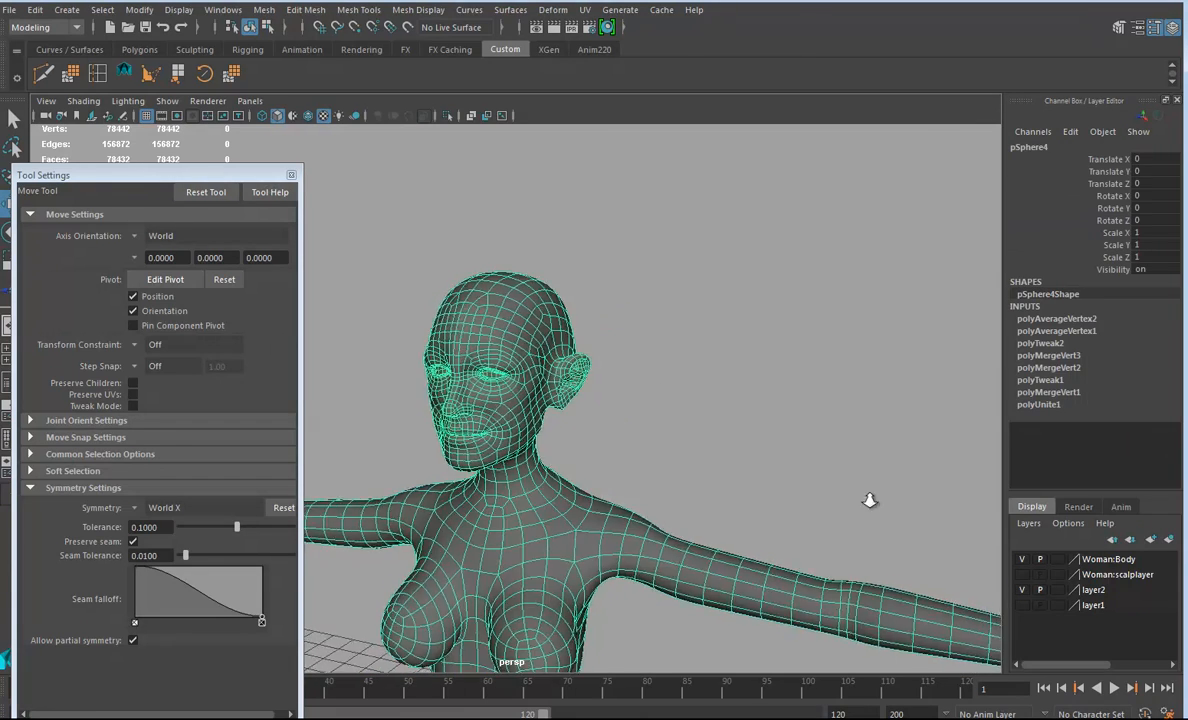
pyautogui.keyDown('alt'); pyautogui.moveTo(870, 500); pyautogui.dragTo(600, 490, button='right'); pyautogui.keyUp('alt')
pyautogui.keyDown('alt'); pyautogui.moveTo(600, 490); pyautogui.dragTo(541, 284, button='middle'); pyautogui.keyUp('alt')
pyautogui.click(291, 176)
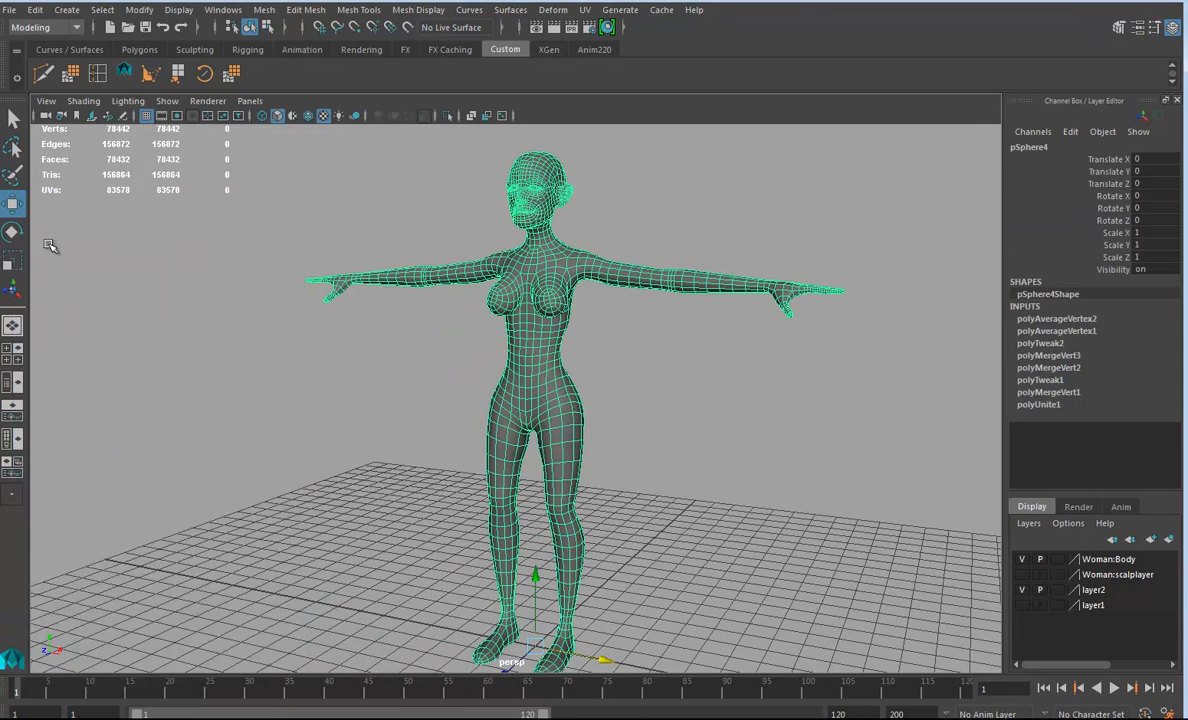
pyautogui.keyDown('alt'); pyautogui.moveTo(788, 537); pyautogui.dragTo(765, 535, button='middle'); pyautogui.keyUp('alt')
pyautogui.hotkey('alt', 'shift', 'd')
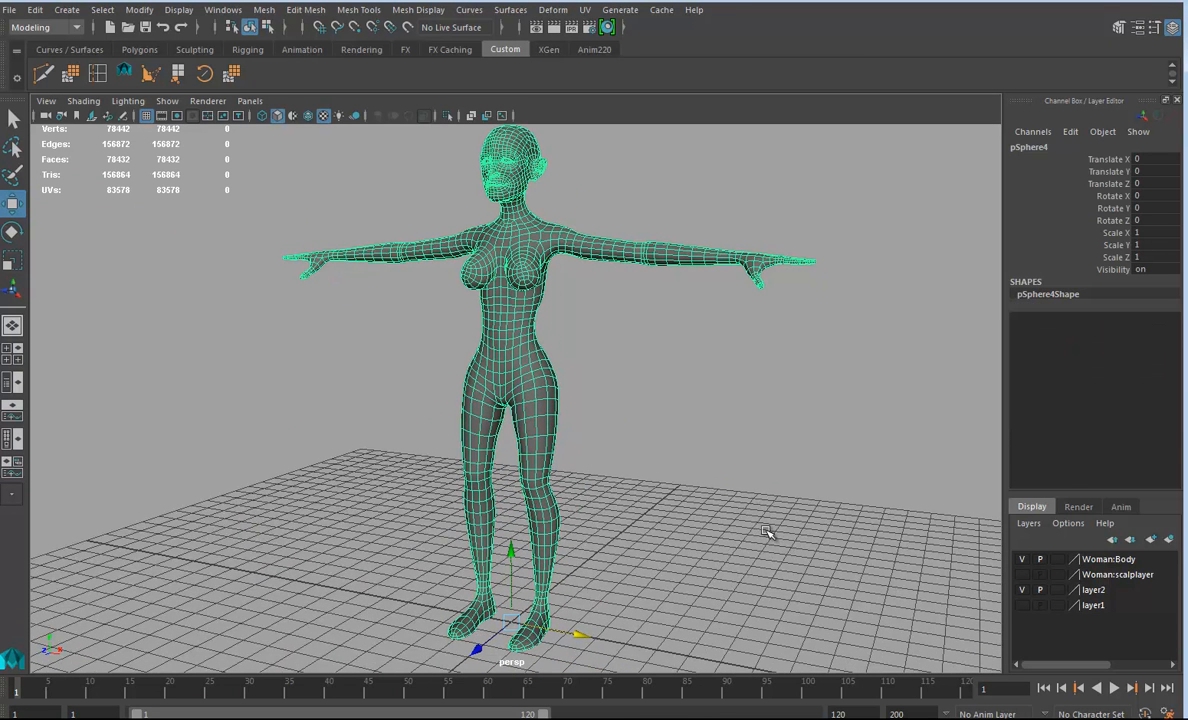
# - Inspect the finished body's shape and wireframe from several angles, both deselected and selected
pyautogui.click(842, 466)
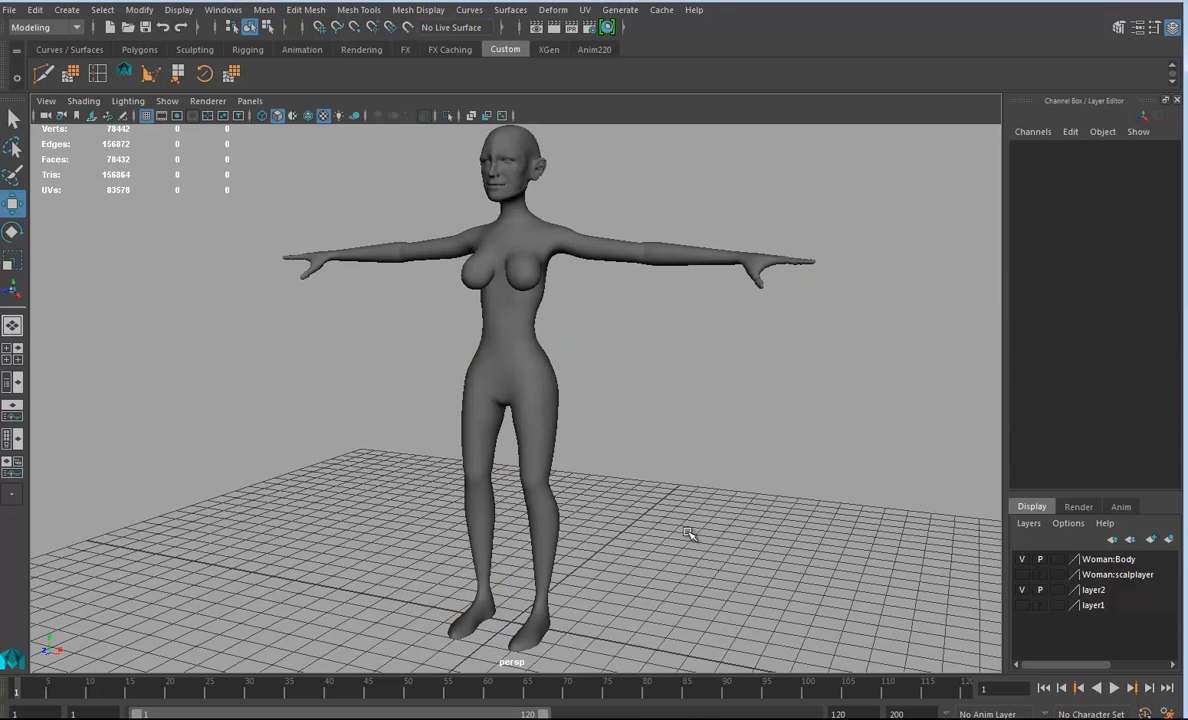
pyautogui.keyDown('alt'); pyautogui.moveTo(675, 398); pyautogui.dragTo(493, 408); pyautogui.keyUp('alt')
pyautogui.keyDown('alt'); pyautogui.moveTo(516, 537); pyautogui.dragTo(565, 491); pyautogui.keyUp('alt')
pyautogui.keyDown('alt'); pyautogui.moveTo(512, 445); pyautogui.dragTo(588, 504); pyautogui.keyUp('alt')
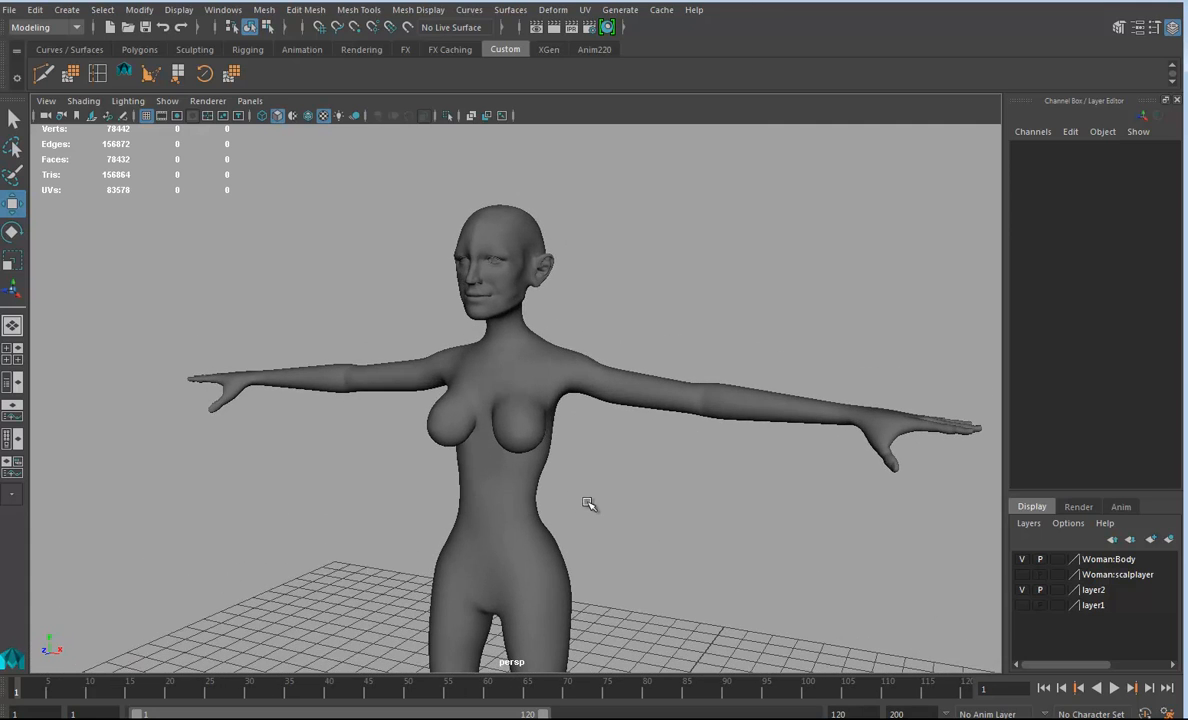
pyautogui.keyDown('alt'); pyautogui.moveTo(593, 356); pyautogui.dragTo(562, 374); pyautogui.keyUp('alt')
pyautogui.click(537, 368)
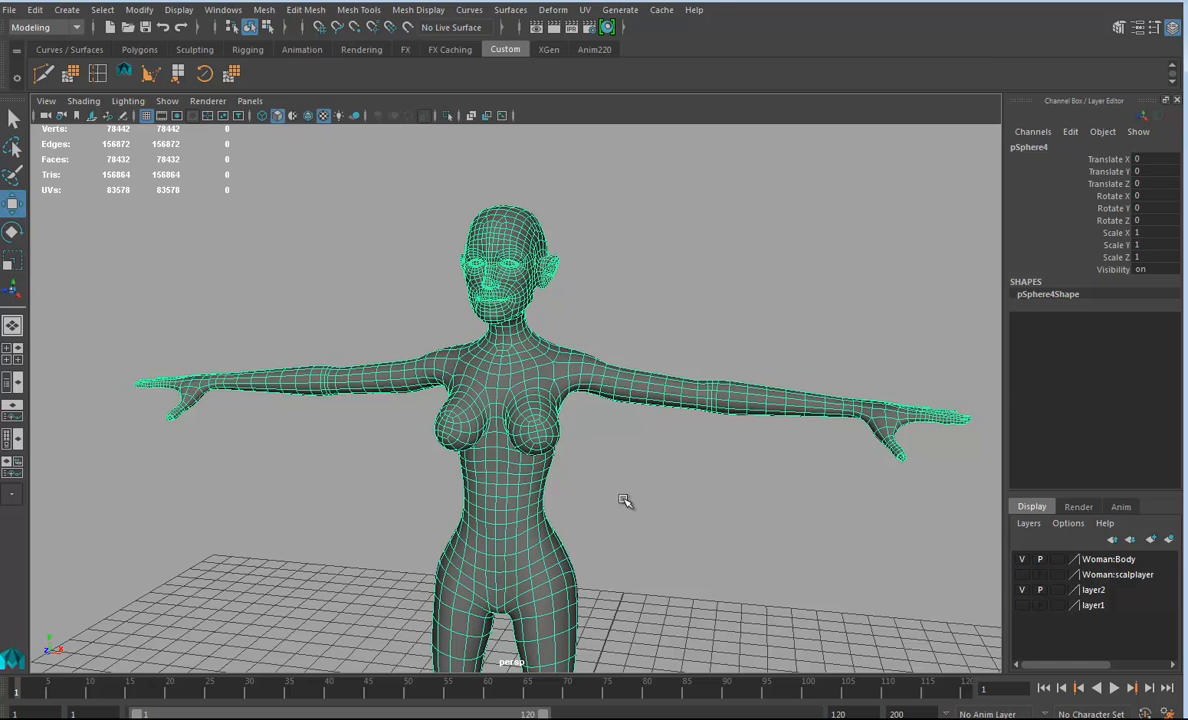
pyautogui.keyDown('alt'); pyautogui.moveTo(597, 476); pyautogui.dragTo(395, 419); pyautogui.keyUp('alt')
pyautogui.keyDown('alt'); pyautogui.moveTo(584, 505); pyautogui.dragTo(618, 397); pyautogui.keyUp('alt')
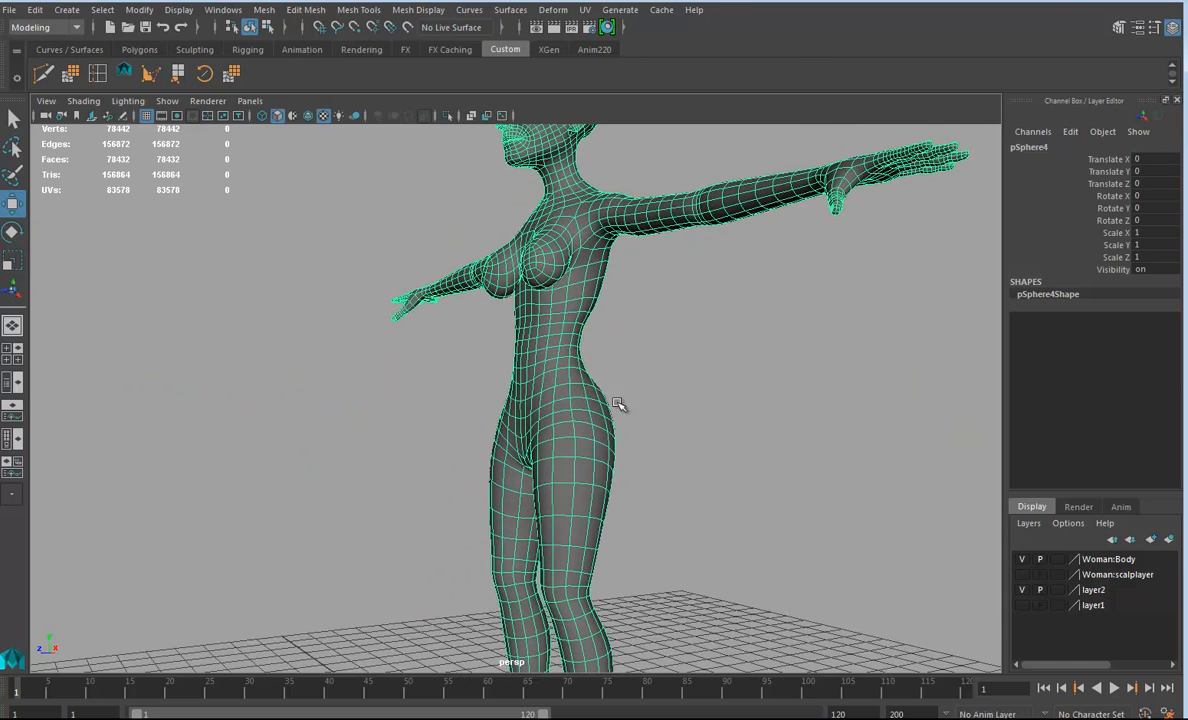
pyautogui.keyDown('alt'); pyautogui.moveTo(674, 471); pyautogui.dragTo(736, 528); pyautogui.keyUp('alt')
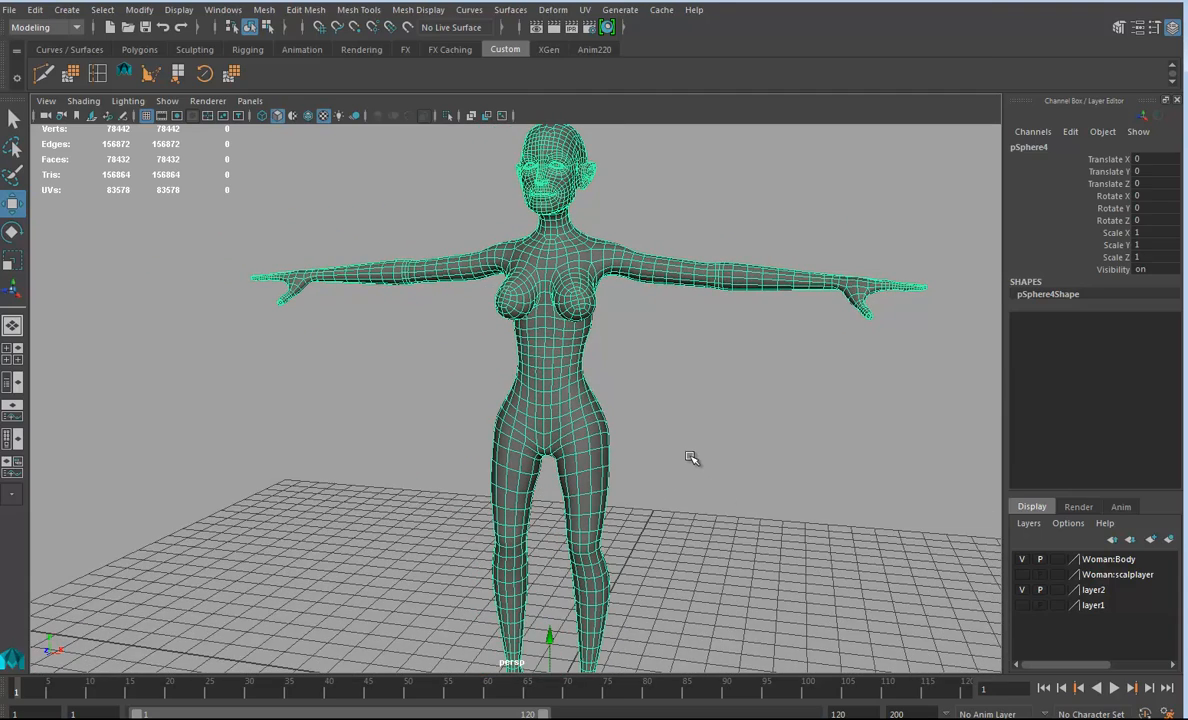
# - Examine the full body's wireframe from the front and side, and the face's edge flow around the eyes, nose and mouth up close
pyautogui.keyDown('alt'); pyautogui.moveTo(707, 461); pyautogui.dragTo(598, 426); pyautogui.keyUp('alt')
pyautogui.keyDown('alt'); pyautogui.moveTo(541, 386); pyautogui.dragTo(529, 362); pyautogui.keyUp('alt')
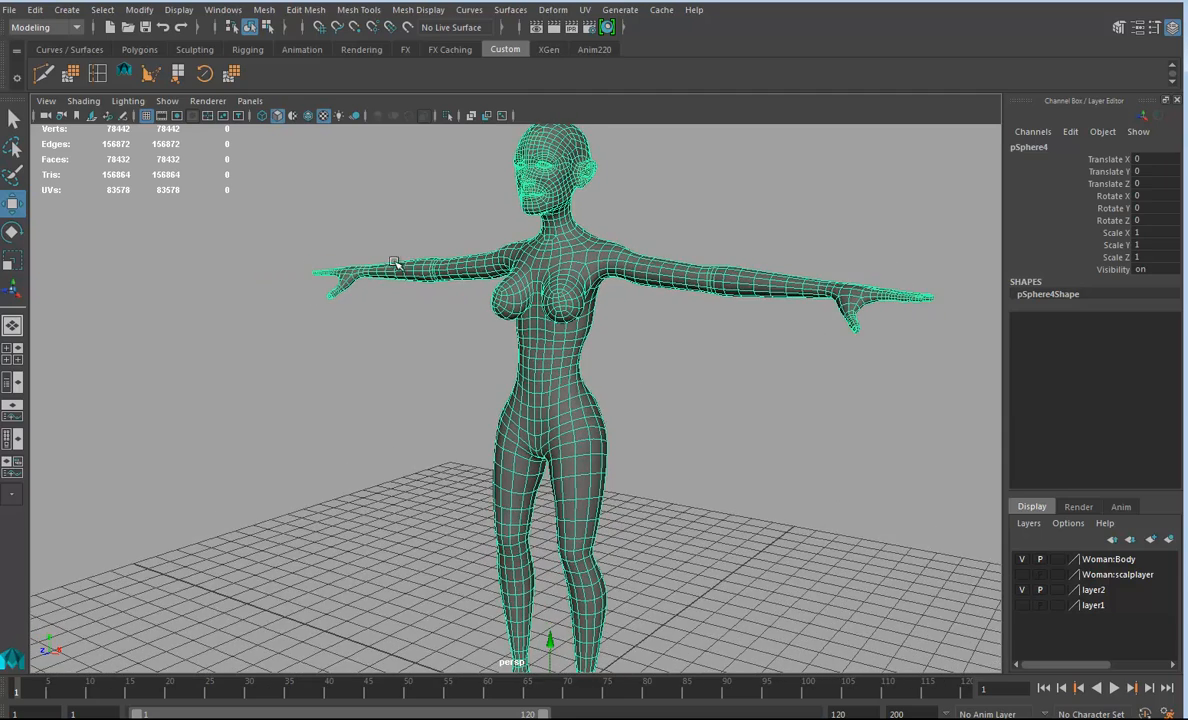
pyautogui.keyDown('alt'); pyautogui.moveTo(739, 456); pyautogui.dragTo(628, 416, button='right'); pyautogui.keyUp('alt')
pyautogui.keyDown('alt'); pyautogui.moveTo(628, 416); pyautogui.dragTo(537, 481); pyautogui.keyUp('alt')
pyautogui.keyDown('alt'); pyautogui.moveTo(597, 557); pyautogui.dragTo(484, 396); pyautogui.keyUp('alt')
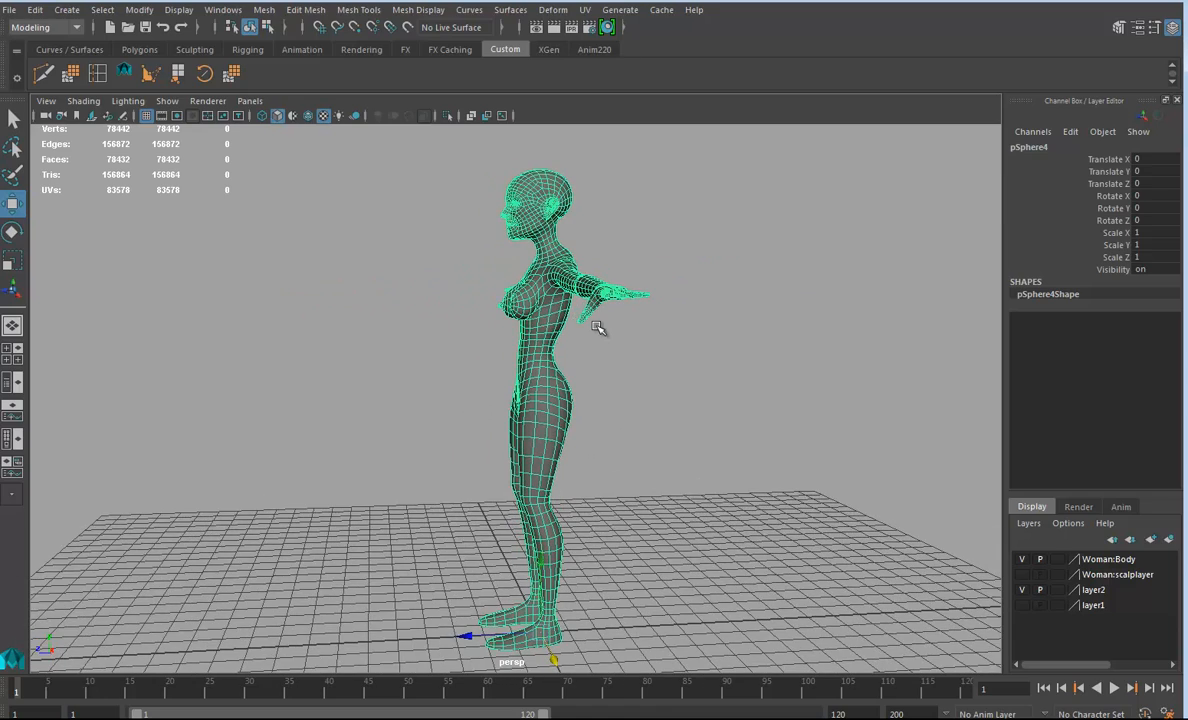
pyautogui.keyDown('alt'); pyautogui.moveTo(620, 324); pyautogui.dragTo(645, 390); pyautogui.keyUp('alt')
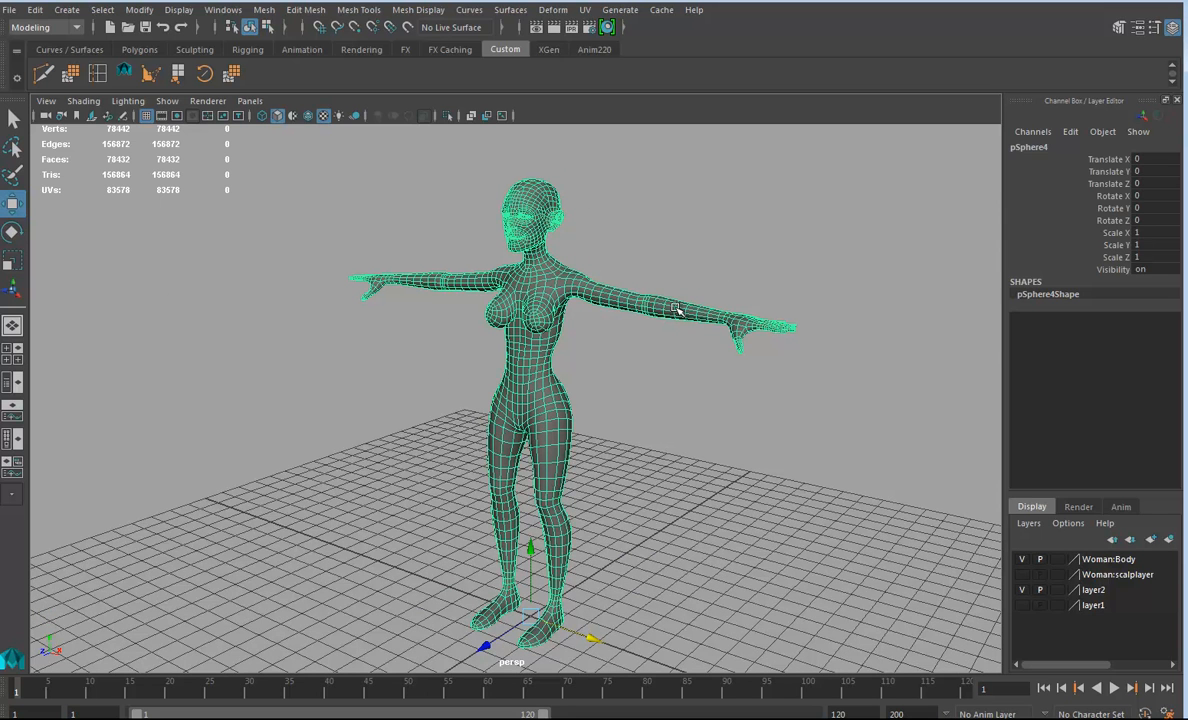
pyautogui.keyDown('alt'); pyautogui.moveTo(553, 330); pyautogui.dragTo(597, 352); pyautogui.keyUp('alt')
pyautogui.keyDown('alt'); pyautogui.moveTo(597, 352); pyautogui.dragTo(735, 381, button='right'); pyautogui.keyUp('alt')
pyautogui.keyDown('alt'); pyautogui.moveTo(608, 354); pyautogui.dragTo(554, 522, button='middle'); pyautogui.keyUp('alt')
pyautogui.keyDown('alt'); pyautogui.moveTo(554, 522); pyautogui.dragTo(450, 515); pyautogui.keyUp('alt')
pyautogui.keyDown('alt'); pyautogui.moveTo(580, 507); pyautogui.dragTo(750, 508, button='right'); pyautogui.keyUp('alt')
pyautogui.keyDown('alt'); pyautogui.moveTo(307, 290); pyautogui.dragTo(325, 478, button='middle'); pyautogui.keyUp('alt')
pyautogui.keyDown('alt'); pyautogui.moveTo(325, 478); pyautogui.dragTo(455, 490); pyautogui.keyUp('alt')
pyautogui.keyDown('alt'); pyautogui.moveTo(455, 490); pyautogui.dragTo(613, 510, button='right'); pyautogui.keyUp('alt')
pyautogui.keyDown('alt'); pyautogui.moveTo(613, 510); pyautogui.dragTo(660, 256); pyautogui.keyUp('alt')
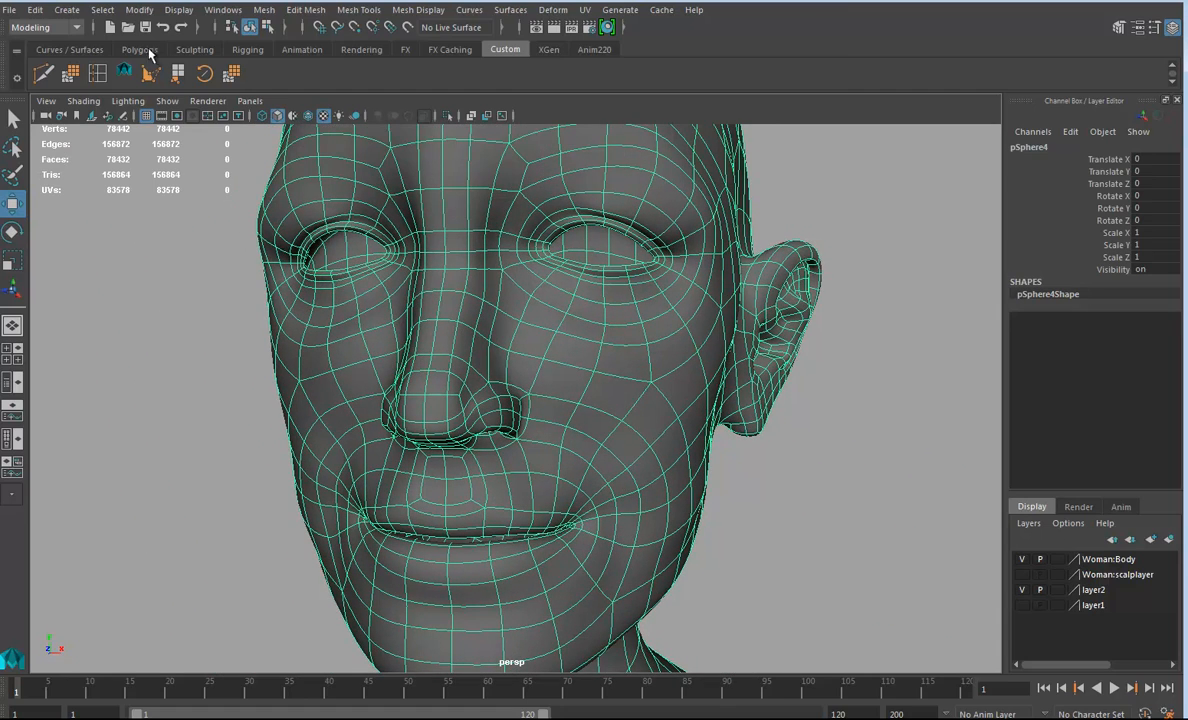
# - Create a polygon sphere primitive and bring its position at the body's feet into view
pyautogui.click(67, 9)
pyautogui.moveTo(165, 64)
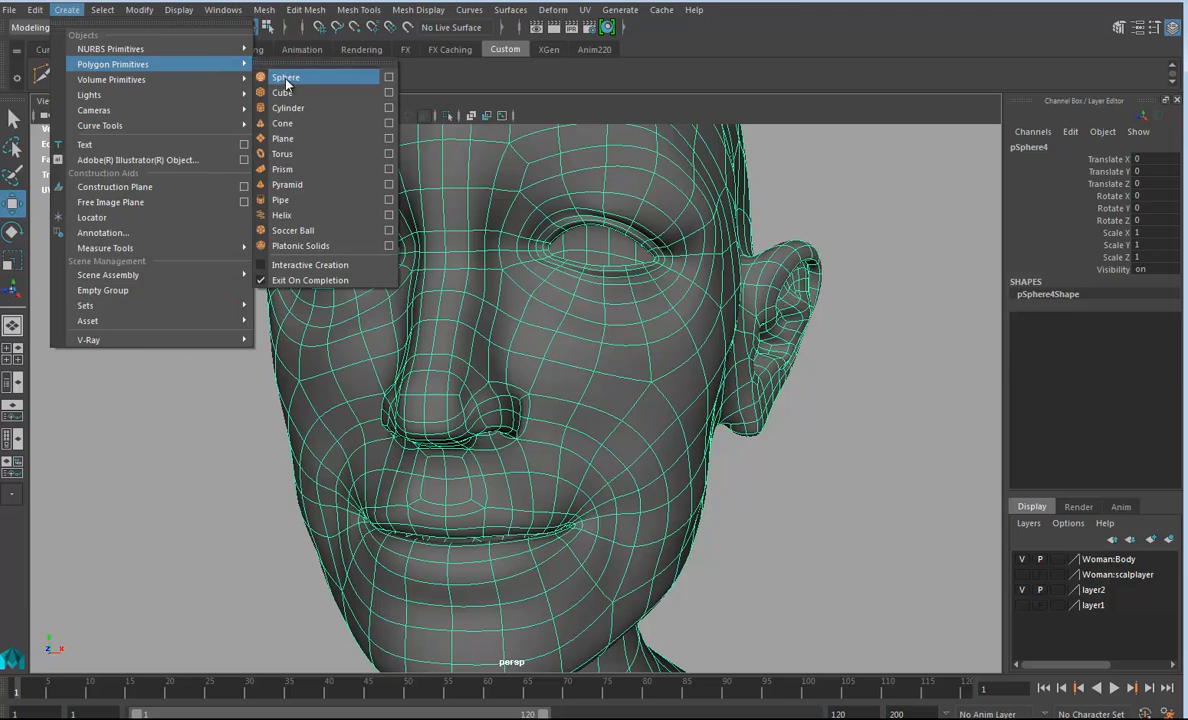
pyautogui.click(280, 77)
pyautogui.keyDown('alt'); pyautogui.moveTo(692, 436); pyautogui.dragTo(510, 357); pyautogui.keyUp('alt')
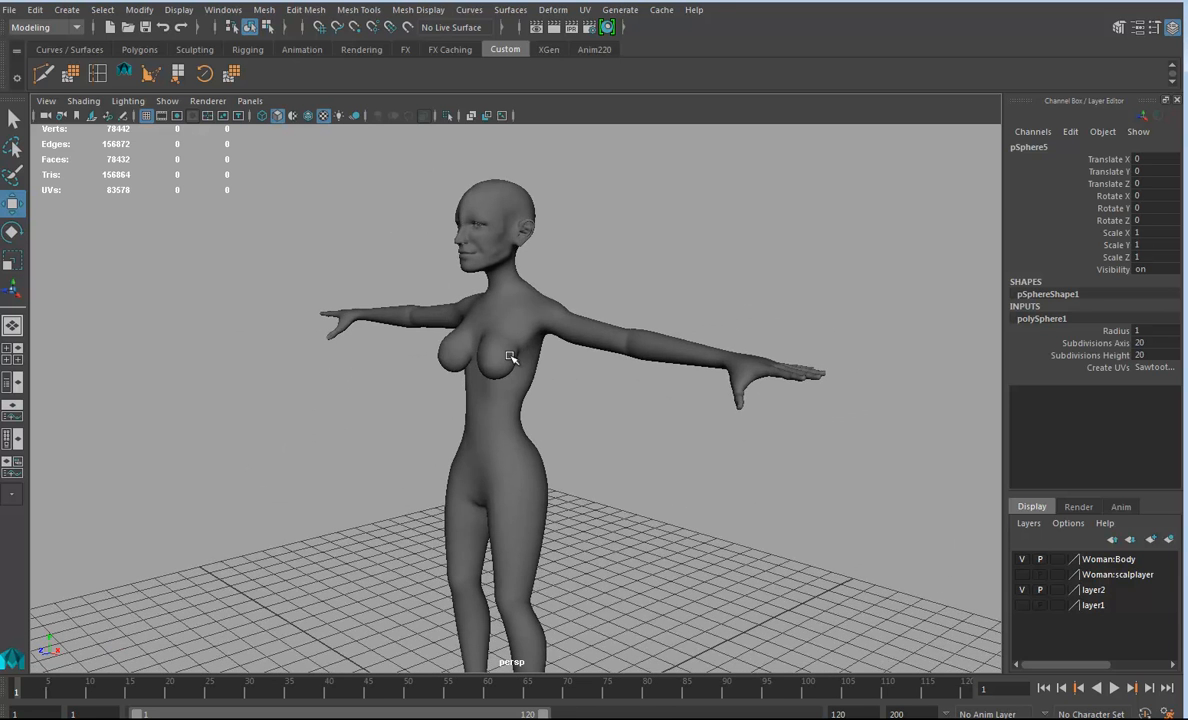
pyautogui.scroll(-4, 598, 480)
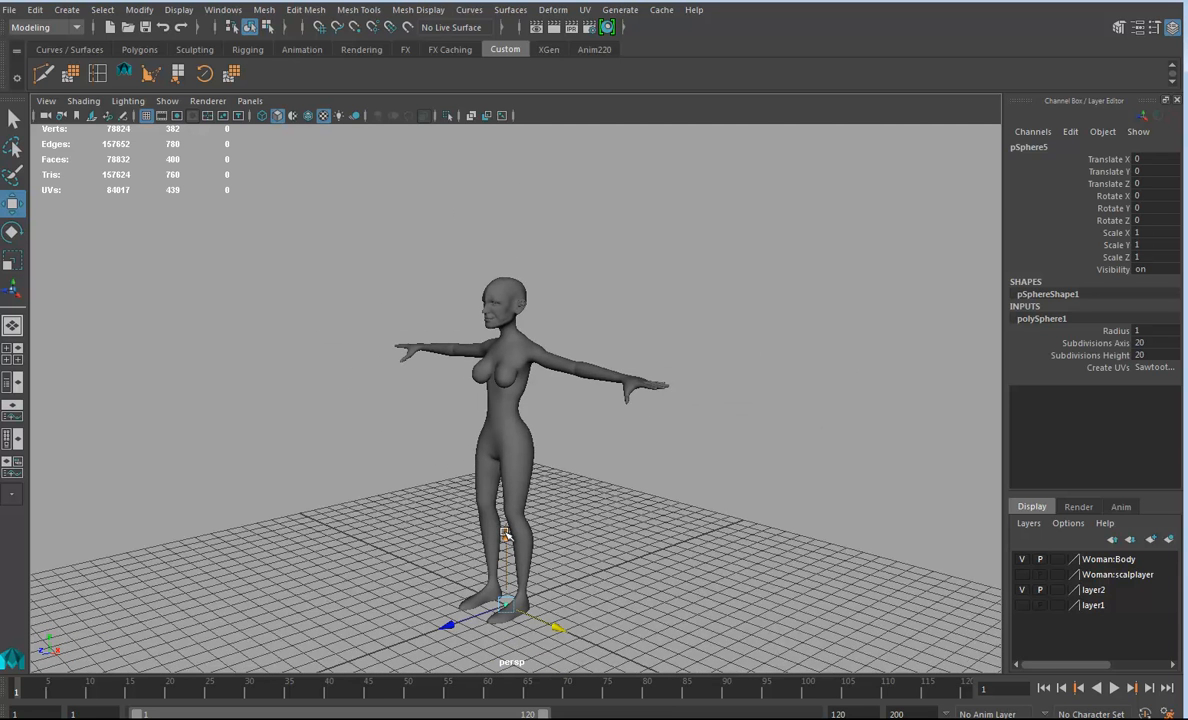